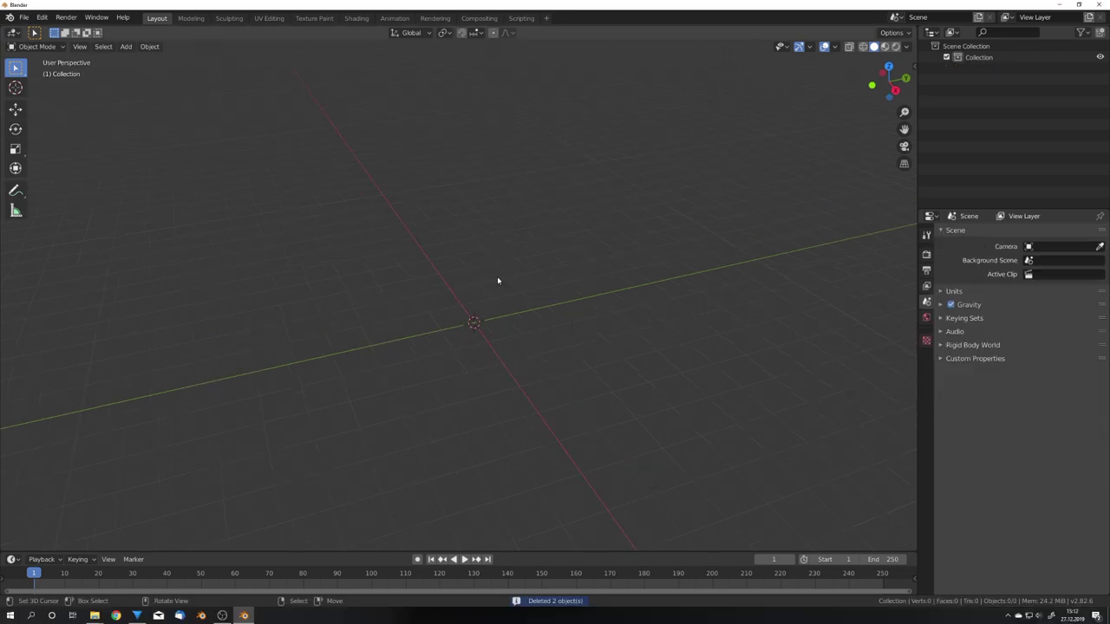
Step: Add a plane mesh and scale it up
middle_drag(500, 281, 530, 329)
key(shift+a)
click(570, 317)
key(s)
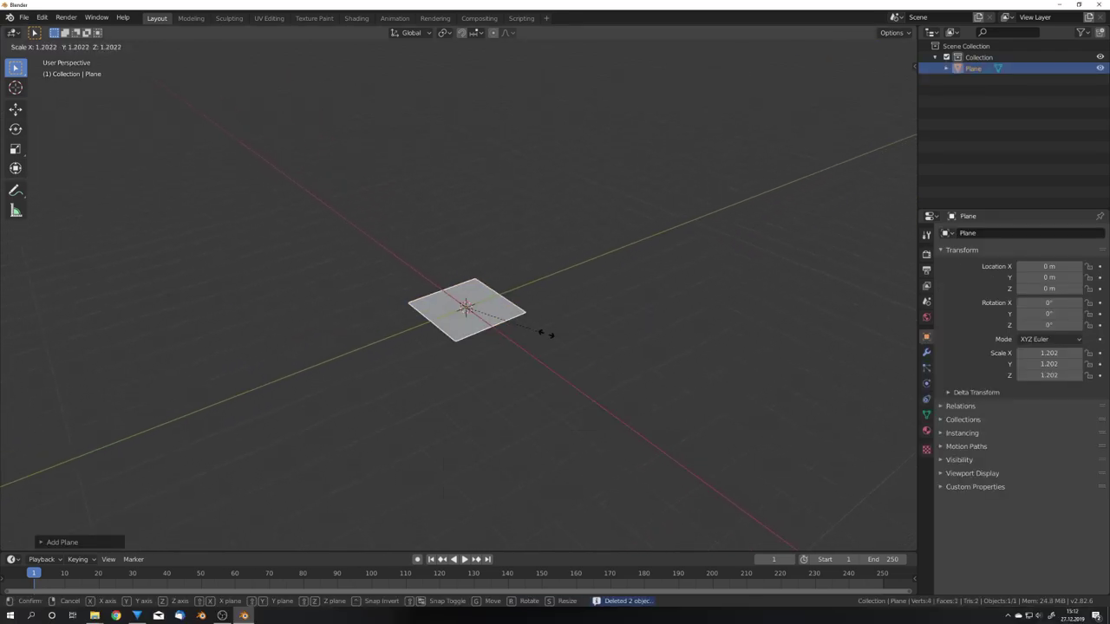
click(694, 359)
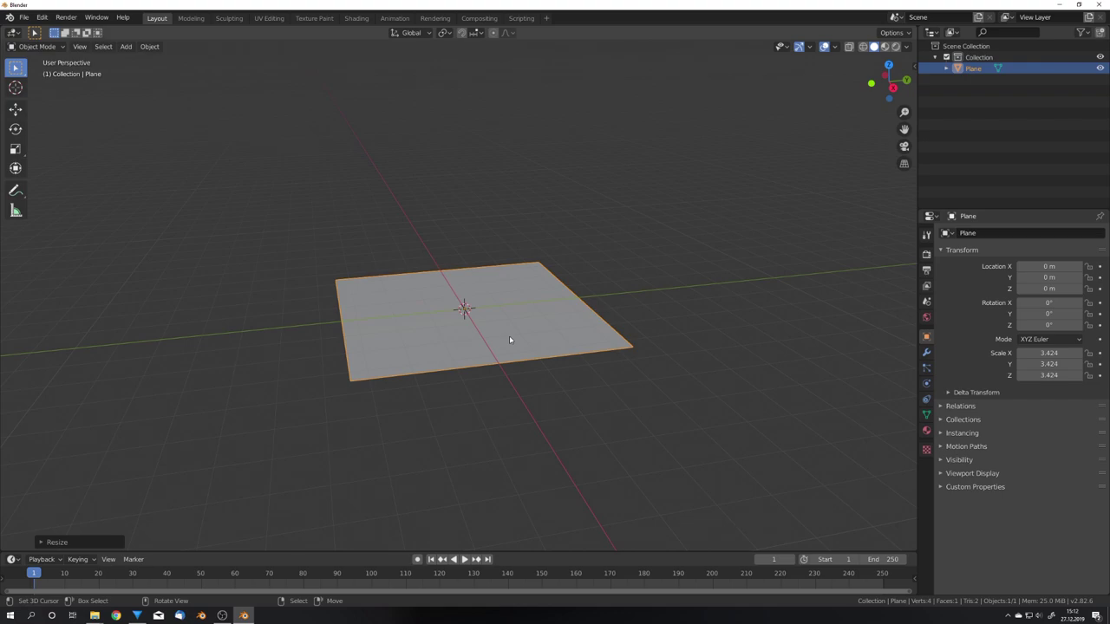
Step: Add a UV sphere and raise it along Z above the plane
key(shift+a)
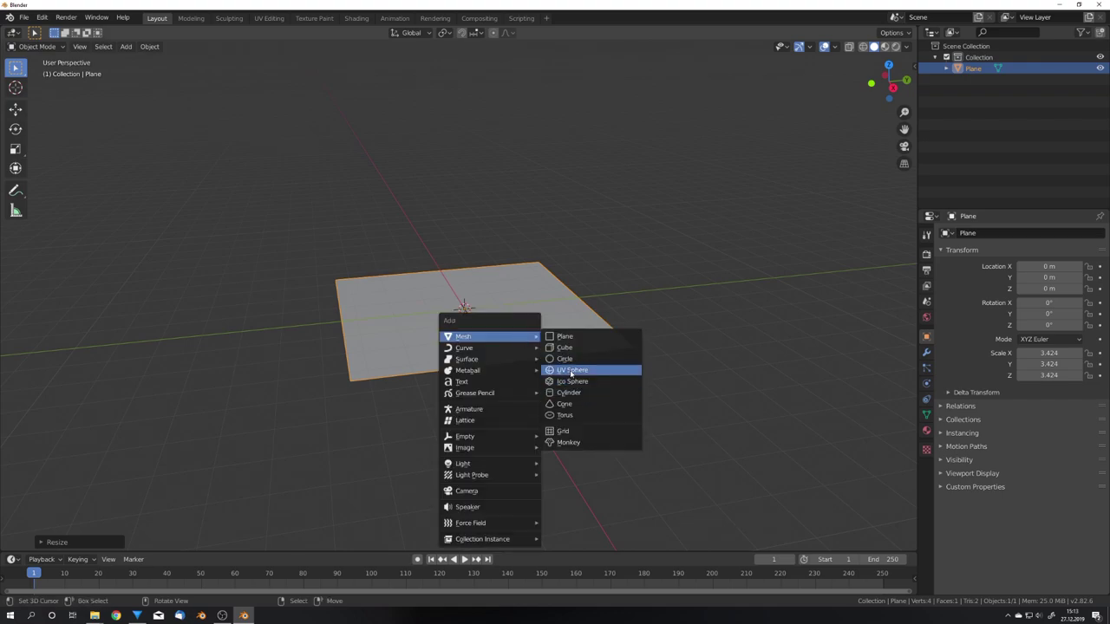
click(571, 371)
scroll(565, 372, up, 2)
scroll(515, 354, up, 2)
key(g)
key(z)
click(571, 280)
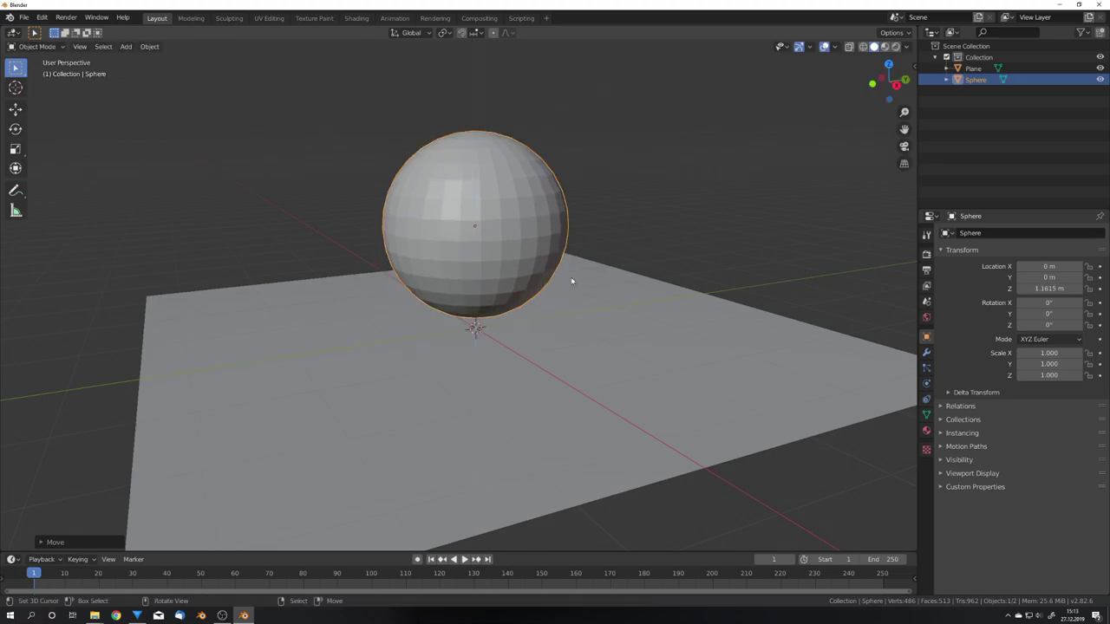
middle_drag(571, 281, 655, 322)
Step: Shrink the sphere and make it a Dynamic Paint Brush
key(s)
click(543, 262)
click(927, 384)
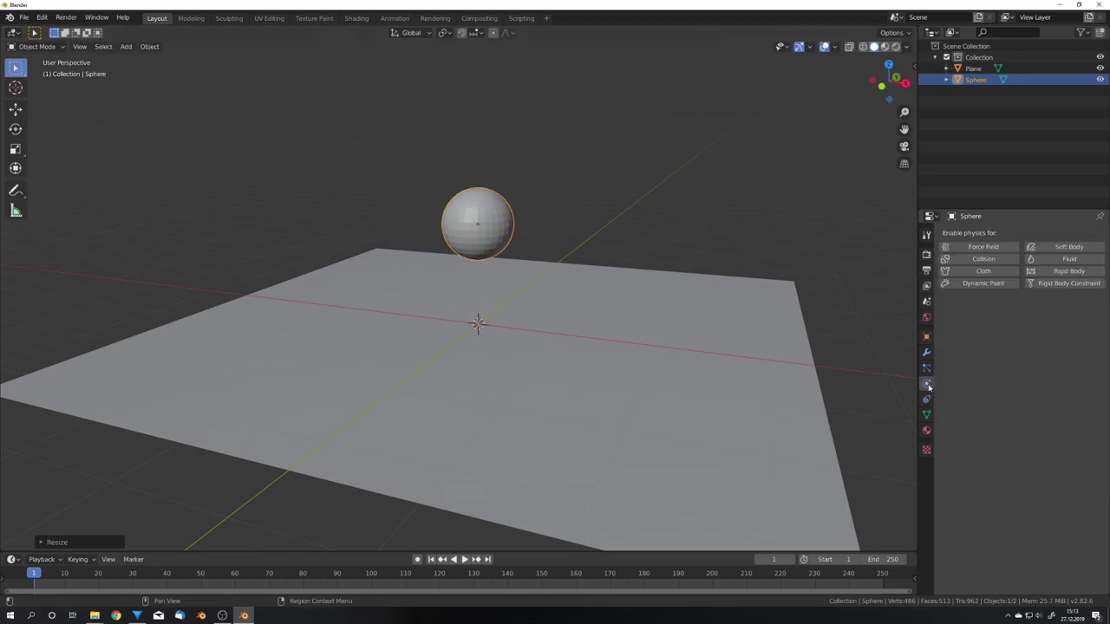
click(985, 284)
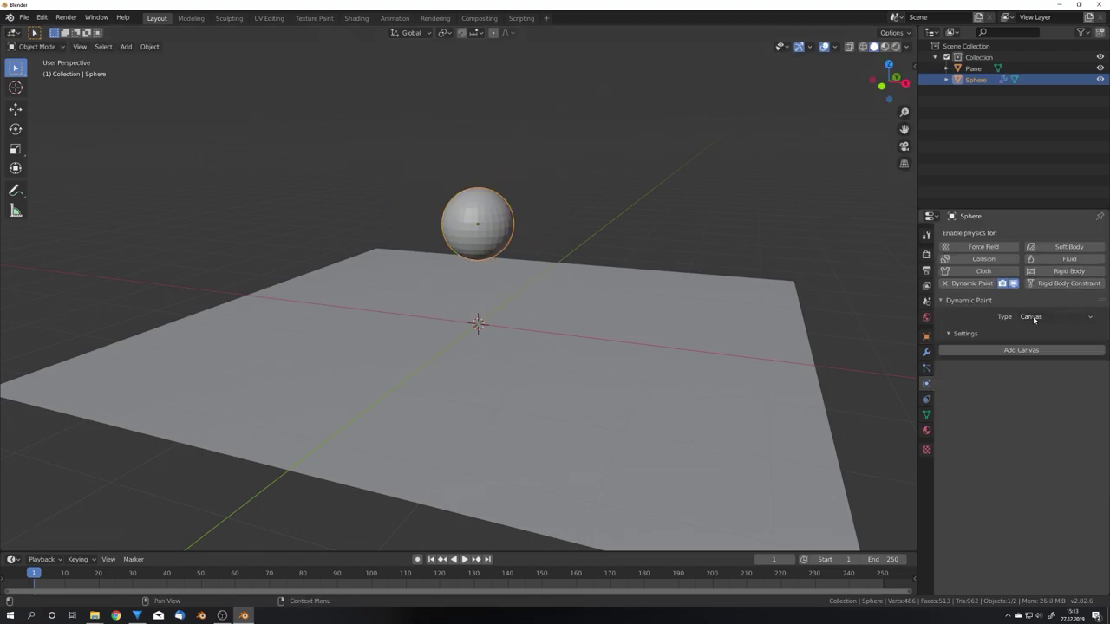
click(1034, 318)
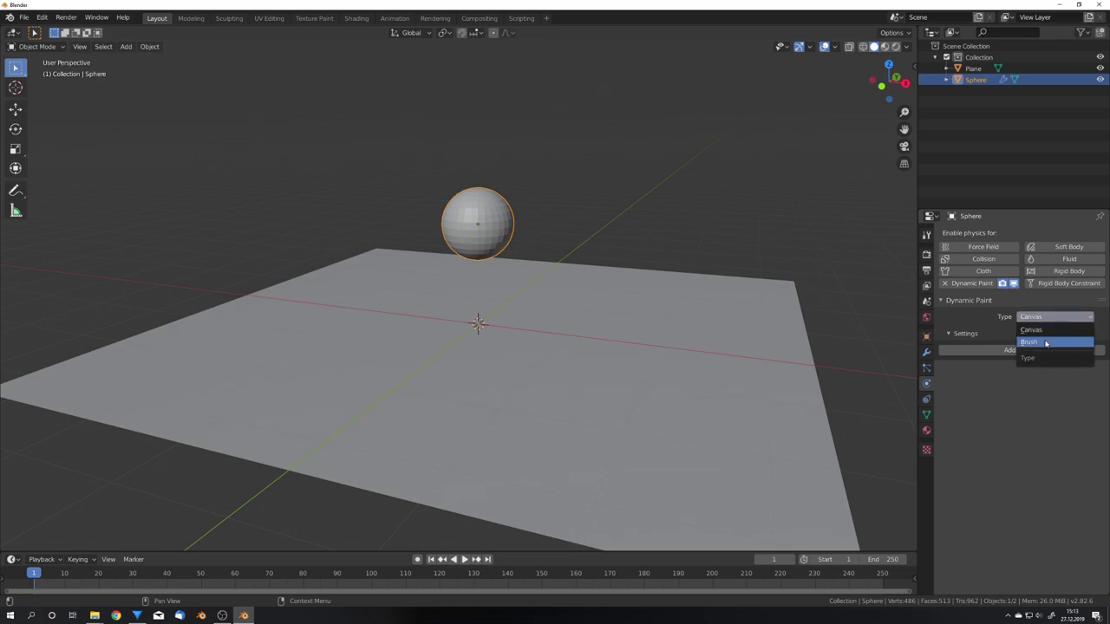
click(1045, 343)
click(1032, 349)
Step: Make the plane a Dynamic Paint Canvas and check its paintmap and wetmap vertex color layers
click(973, 68)
click(978, 284)
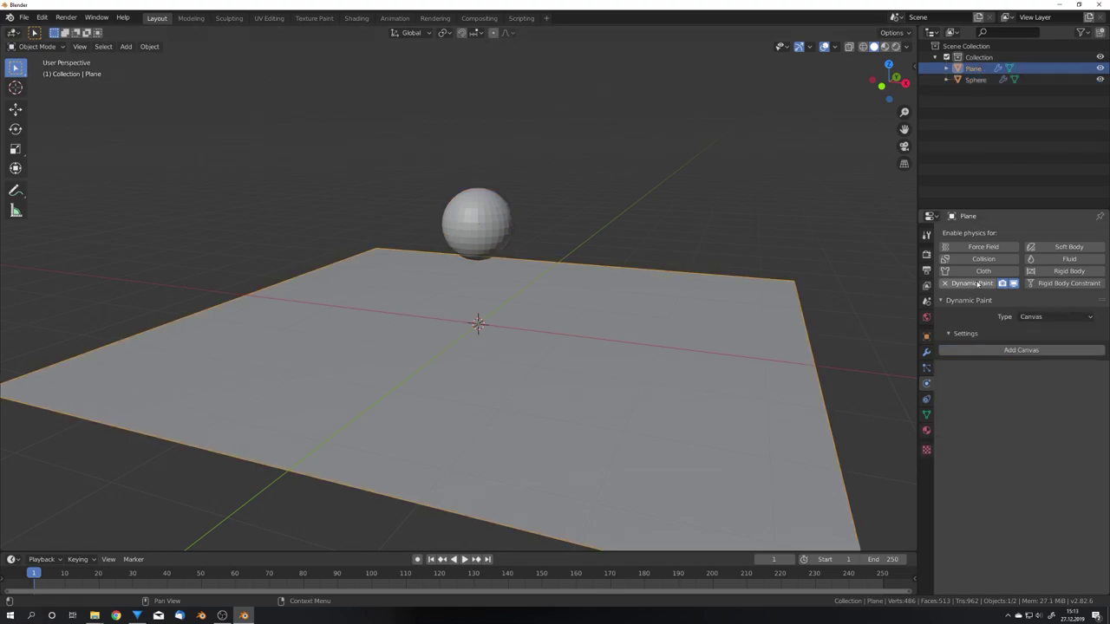
click(1028, 350)
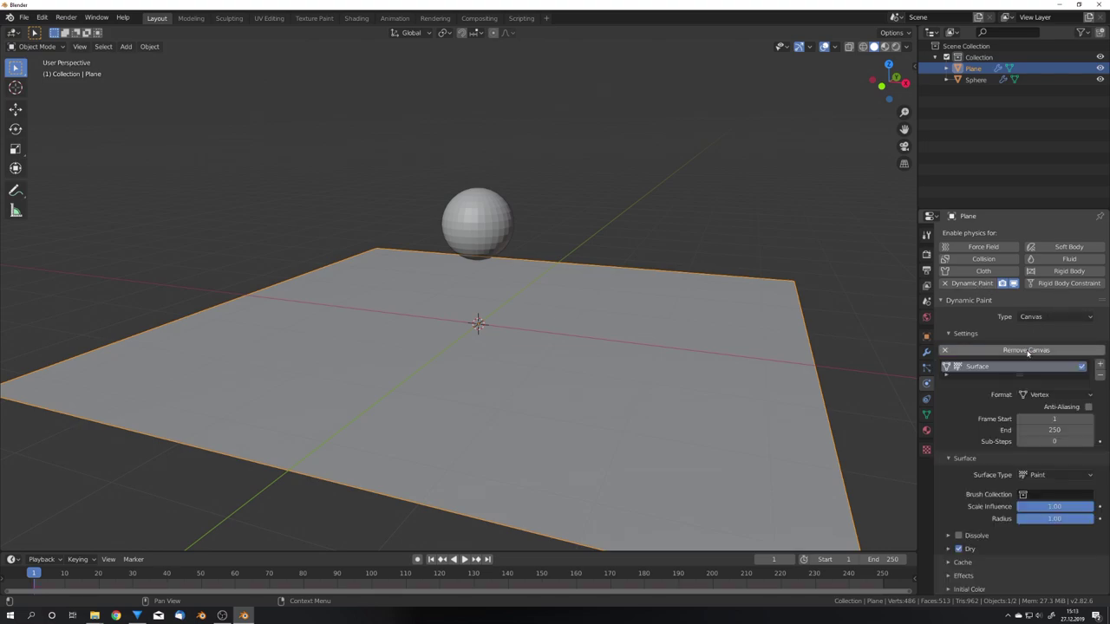
scroll(982, 417, down, 1)
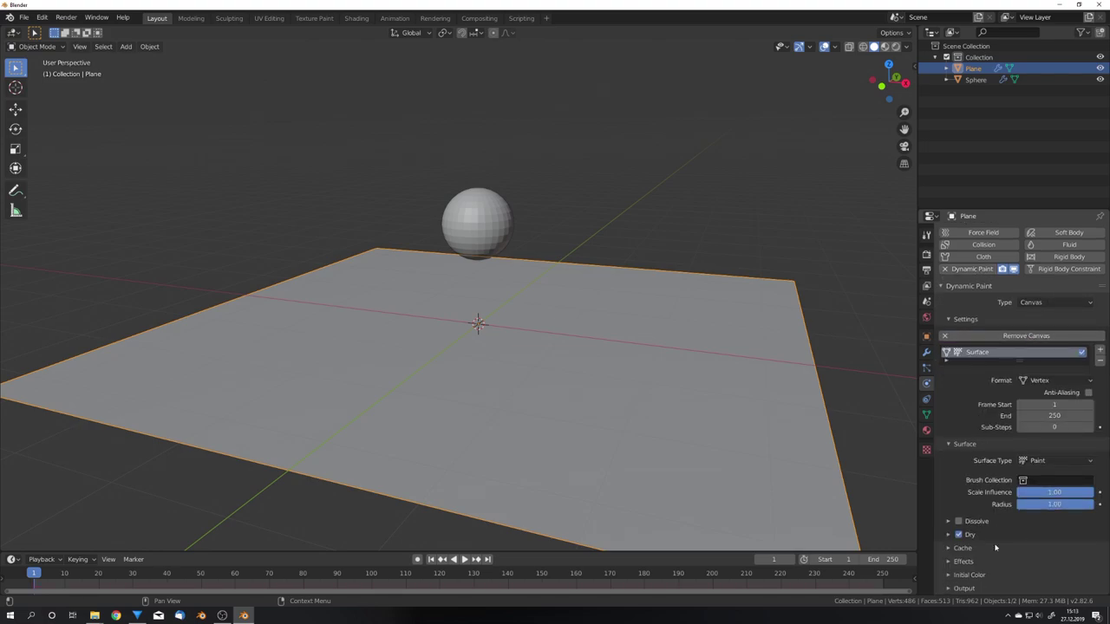
scroll(972, 589, down, 2)
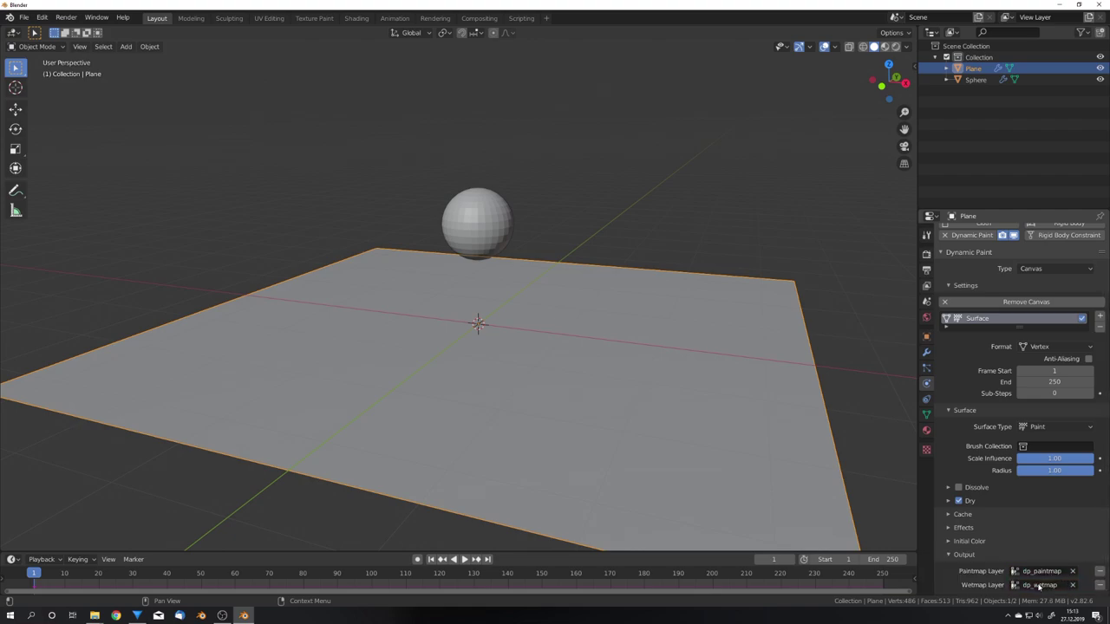
click(926, 415)
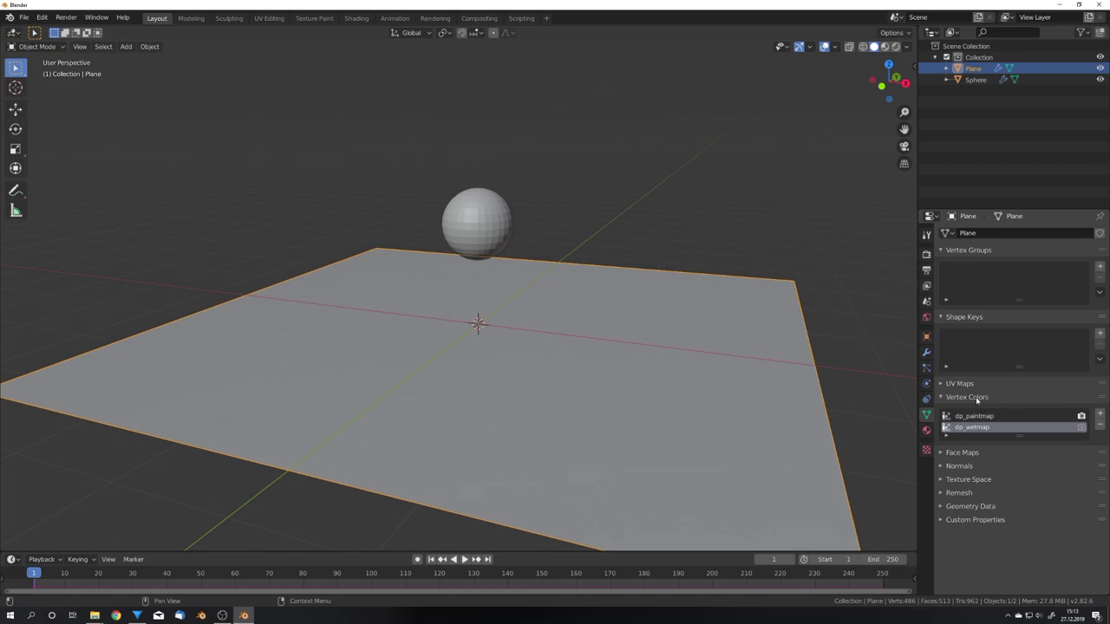
click(962, 398)
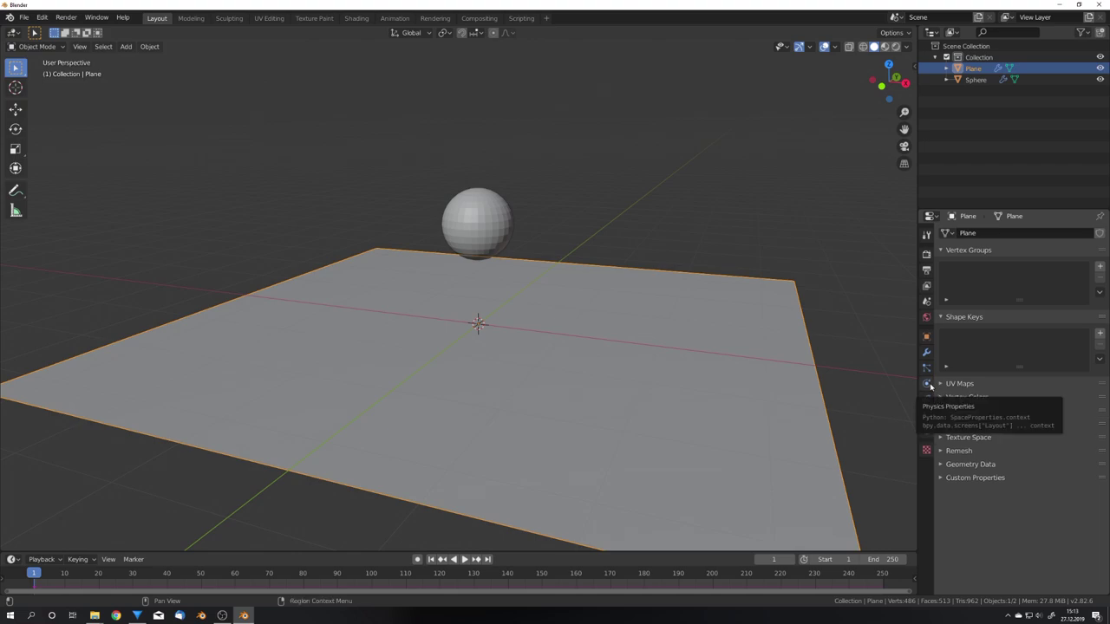
click(928, 385)
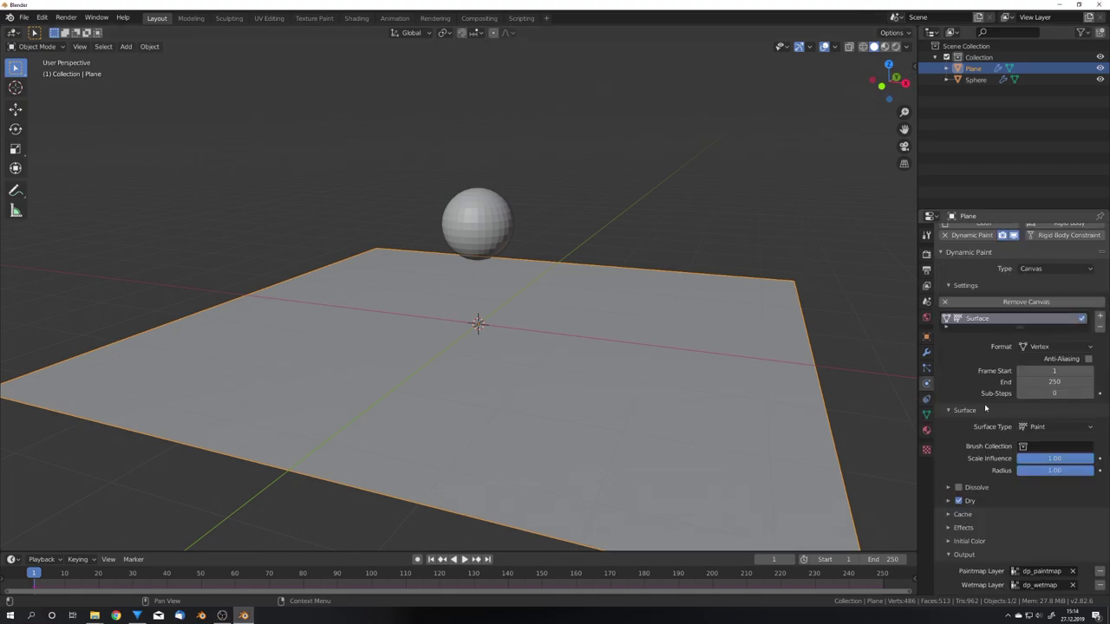
Step: Lower the sphere along Z so it sinks into the plane
click(492, 208)
key(g)
key(z)
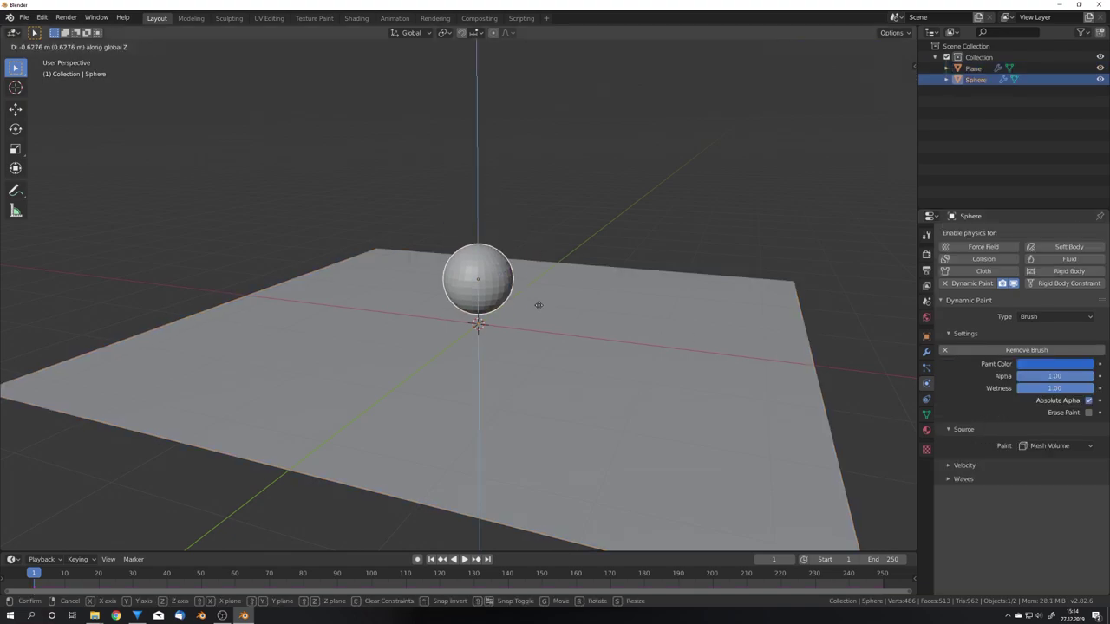
click(505, 340)
scroll(508, 364, up, 4)
shift+middle_drag(512, 386, 465, 326)
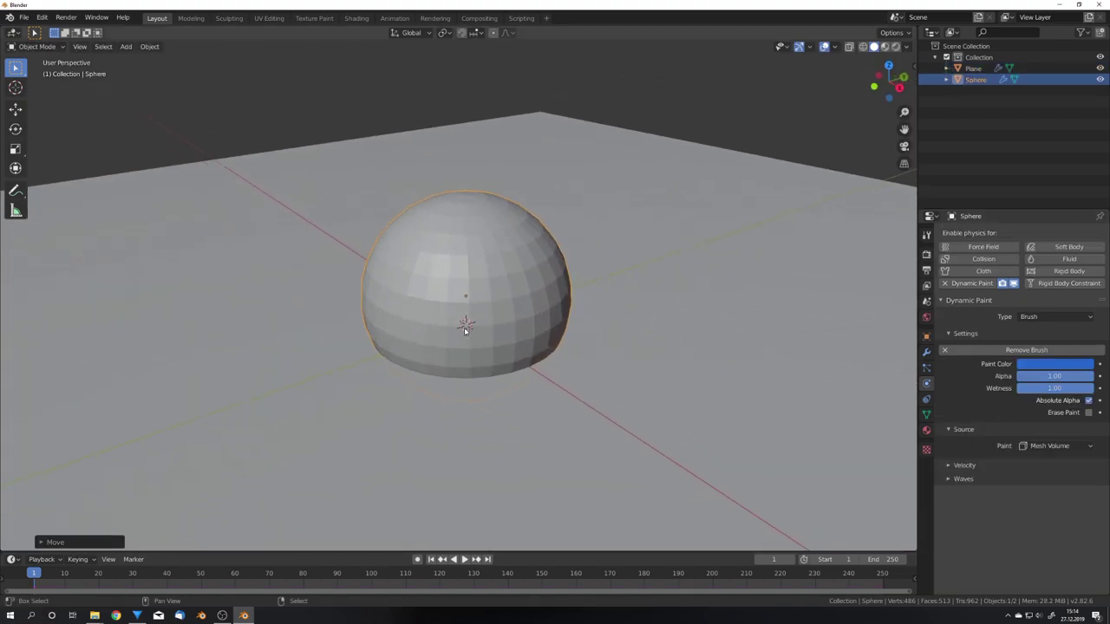
Step: Split the view into a Shader Editor and create a new material for the plane
drag(3, 41, 186, 99)
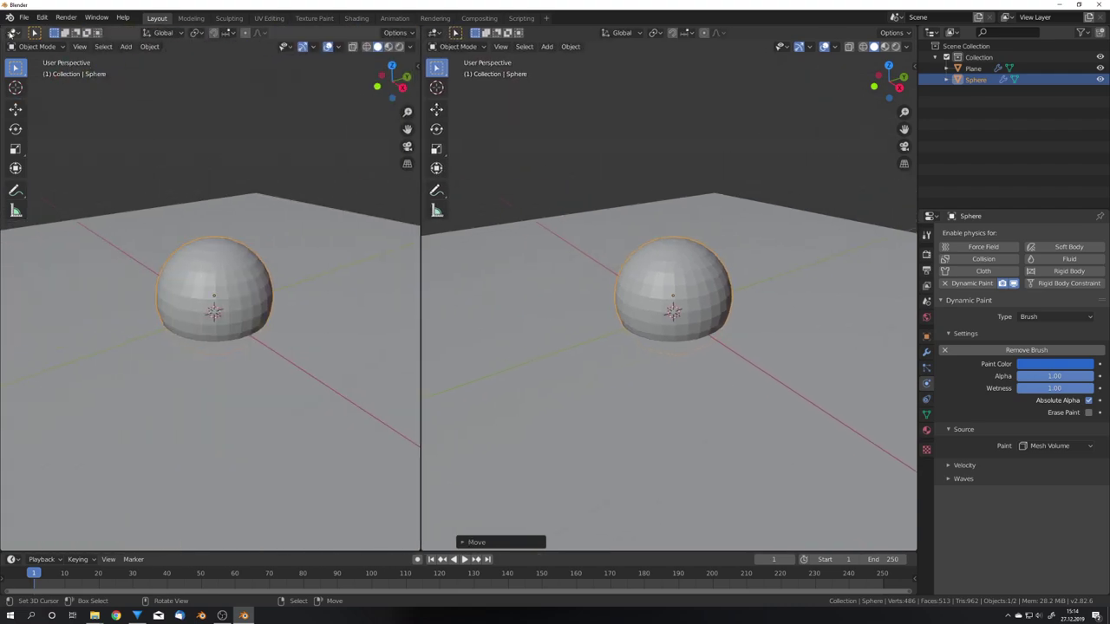
click(11, 32)
click(44, 109)
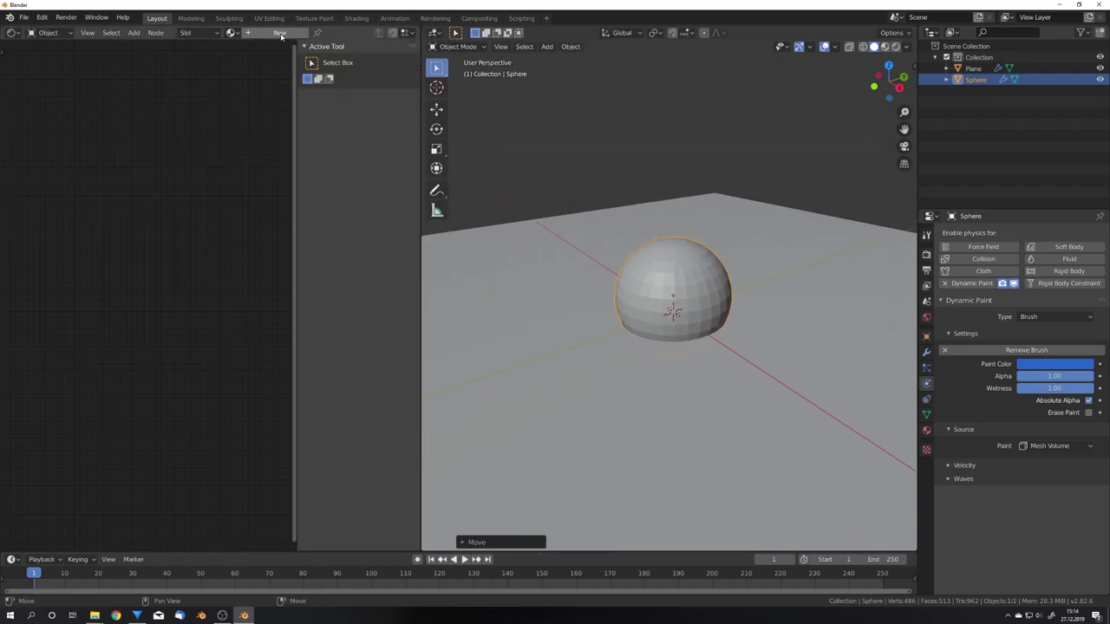
click(551, 240)
click(279, 32)
key(n)
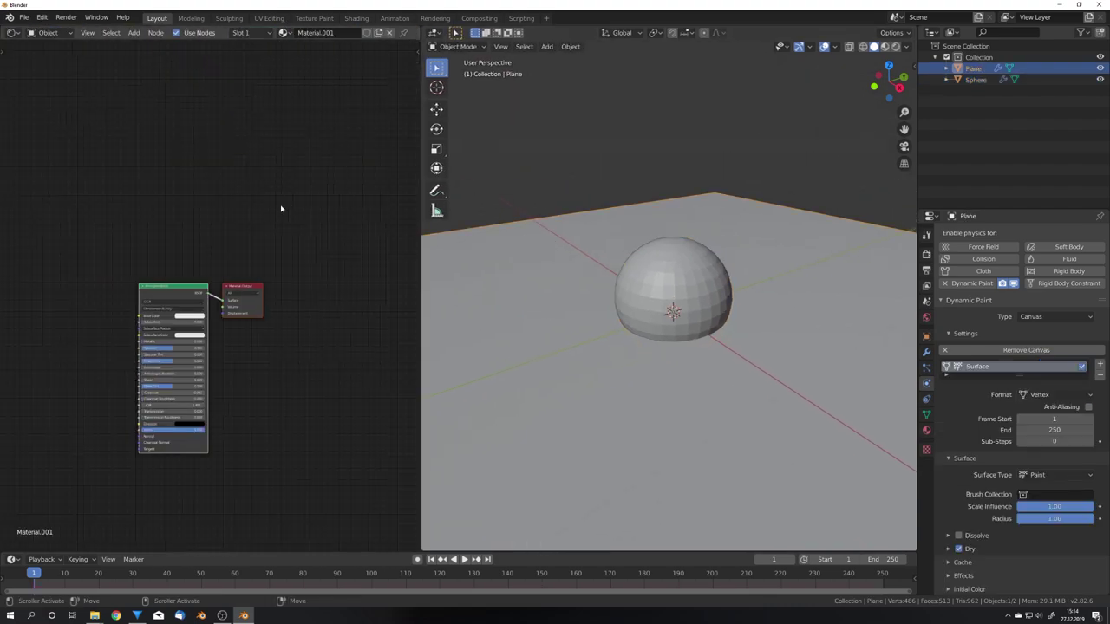
key(Home)
Step: Add dp_wetmap and dp_paintmap vertex color nodes to the plane's material
key(shift+a)
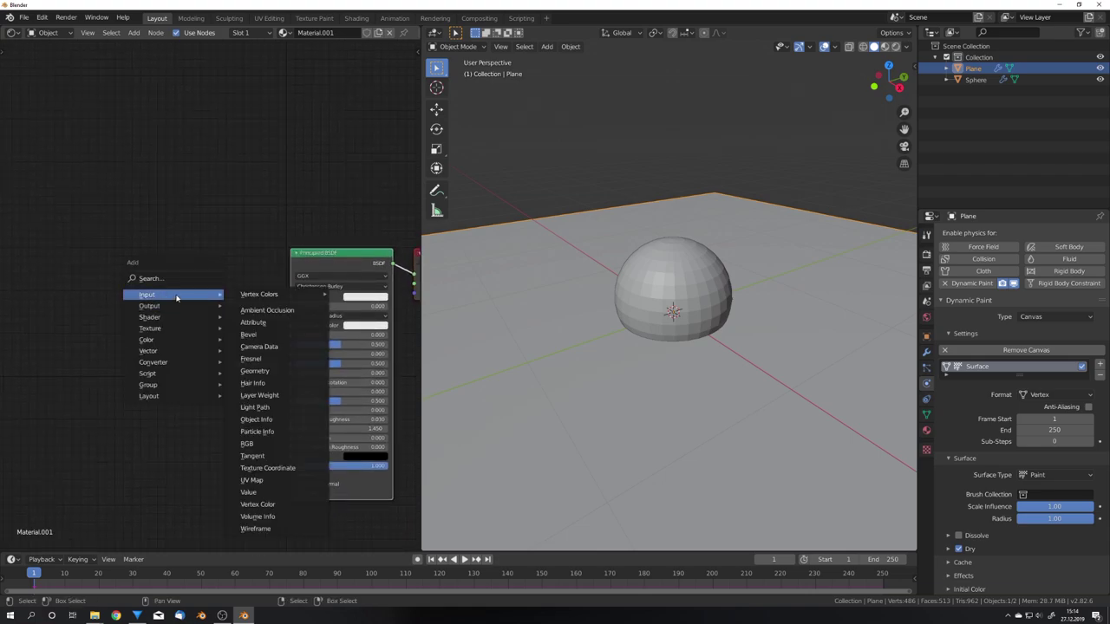
mouse_move(260, 294)
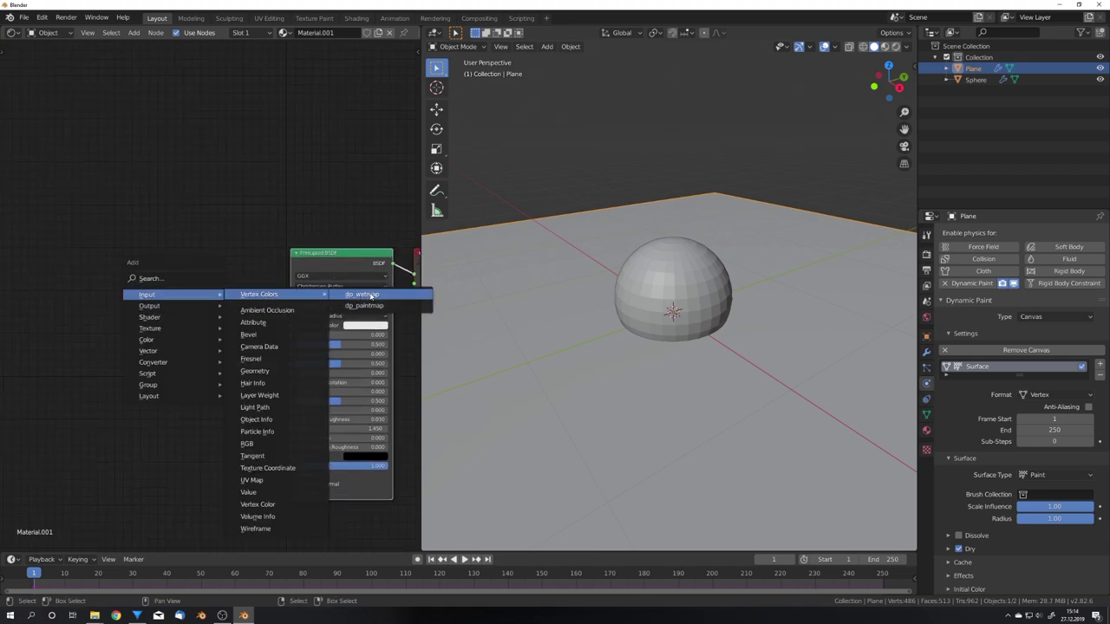
click(371, 296)
click(173, 224)
key(shift+a)
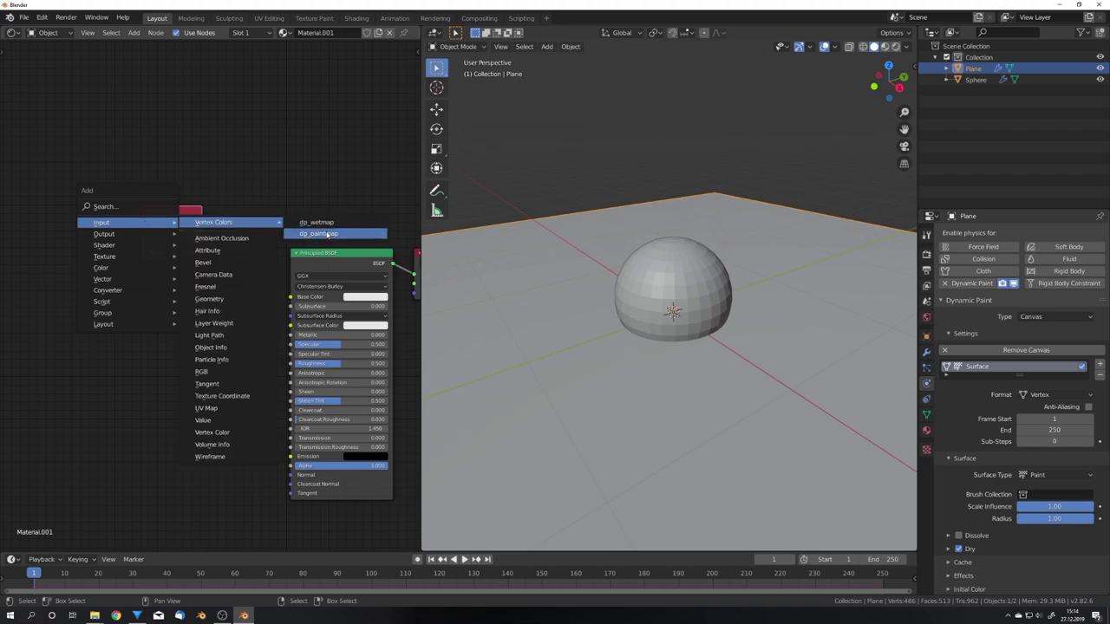
click(327, 234)
click(261, 301)
scroll(261, 300, up, 2)
middle_drag(261, 300, 128, 300)
scroll(578, 297, down, 3)
Step: Change the viewport shading and arrange the two attribute nodes in view
key(z)
click(653, 250)
mouse_move(653, 250)
middle_down()
mouse_move(688, 280)
mouse_move(657, 318)
mouse_move(642, 317)
middle_up()
scroll(681, 295, up, 3)
middle_drag(174, 217, 113, 269)
middle_drag(35, 230, 218, 234)
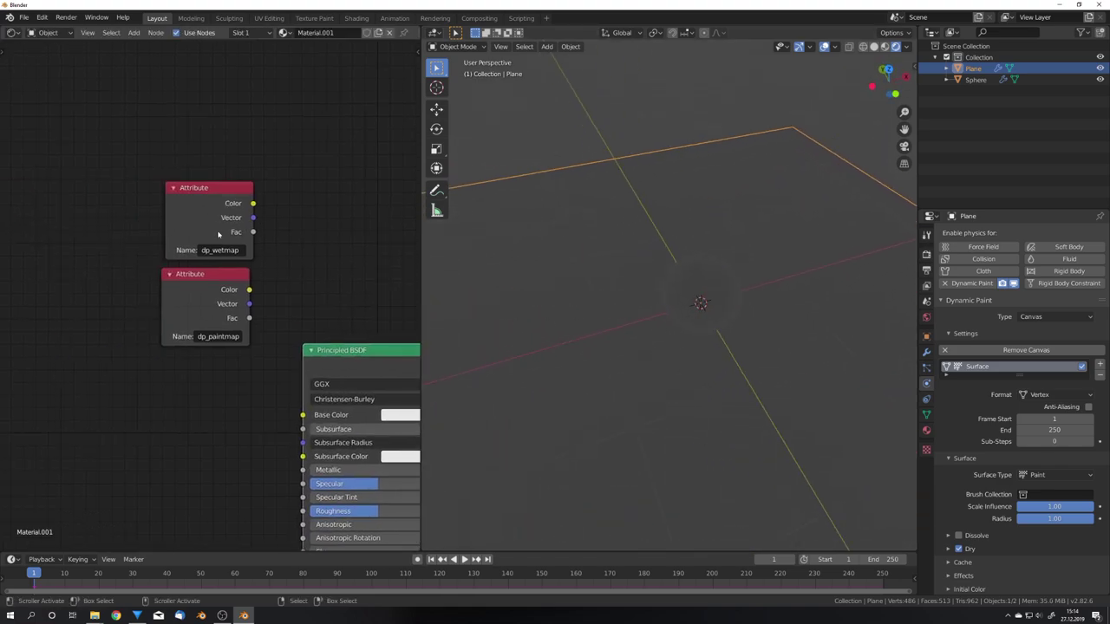
drag(214, 232, 201, 211)
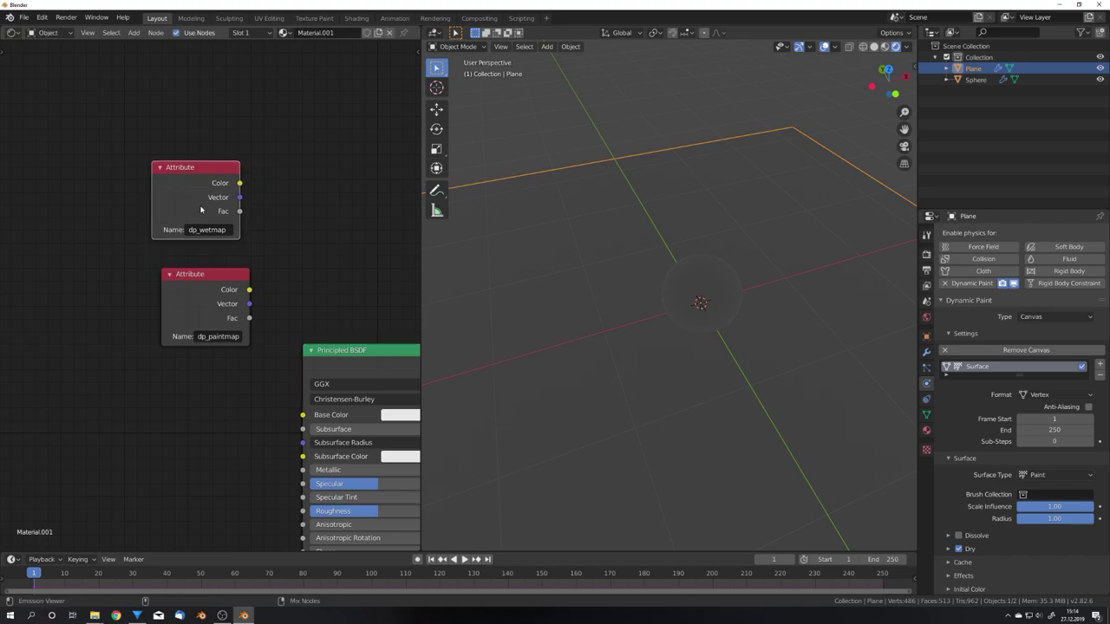
Step: Preview the dp_wetmap, then the dp_paintmap attribute on the plane
ctrl+shift+click(201, 210)
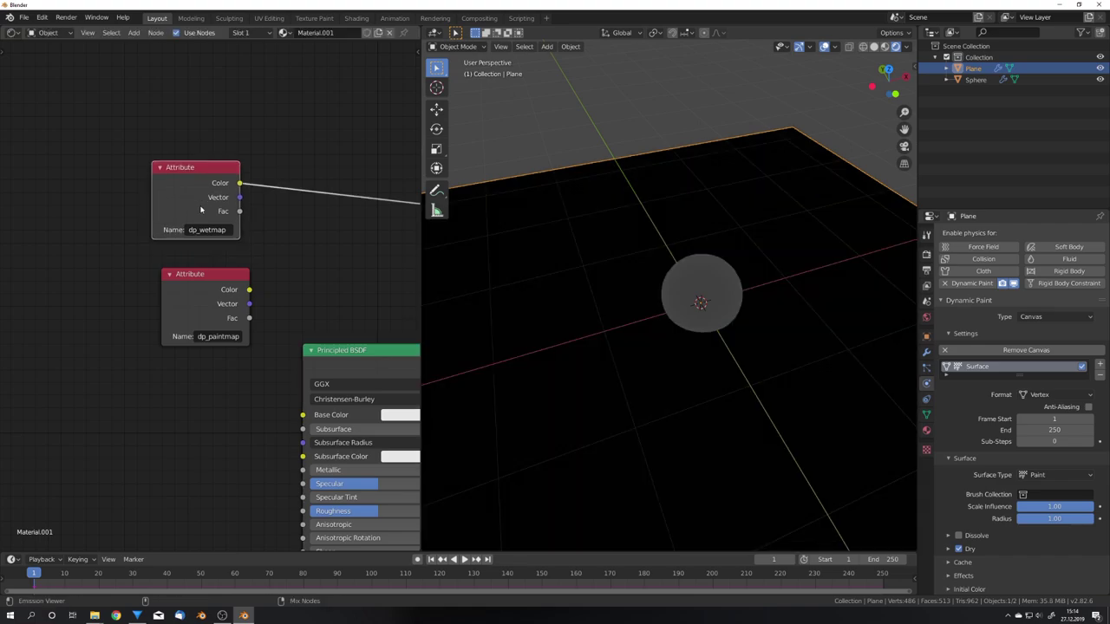
drag(224, 295, 207, 274)
ctrl+shift+click(206, 274)
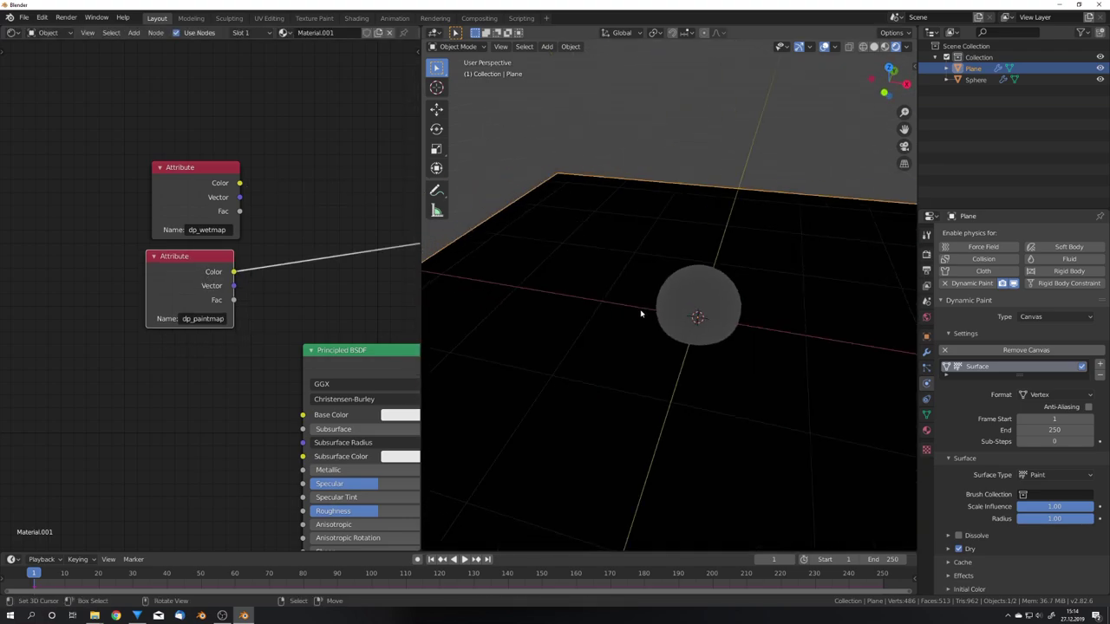
middle_drag(607, 304, 740, 353)
Step: Put the plane in Edit Mode, dismiss the vertex menu, and return to Object Mode
key(ctrl+Tab)
click(781, 354)
scroll(780, 354, up, 3)
right_click(759, 356)
key(Escape)
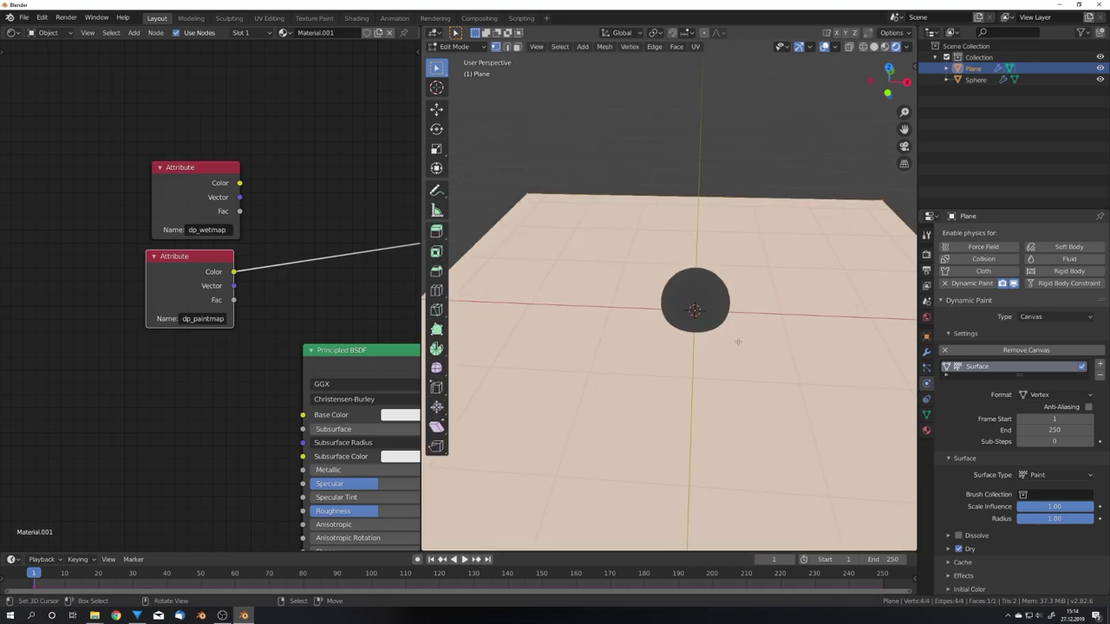
right_click(738, 342)
key(Escape)
key(Tab)
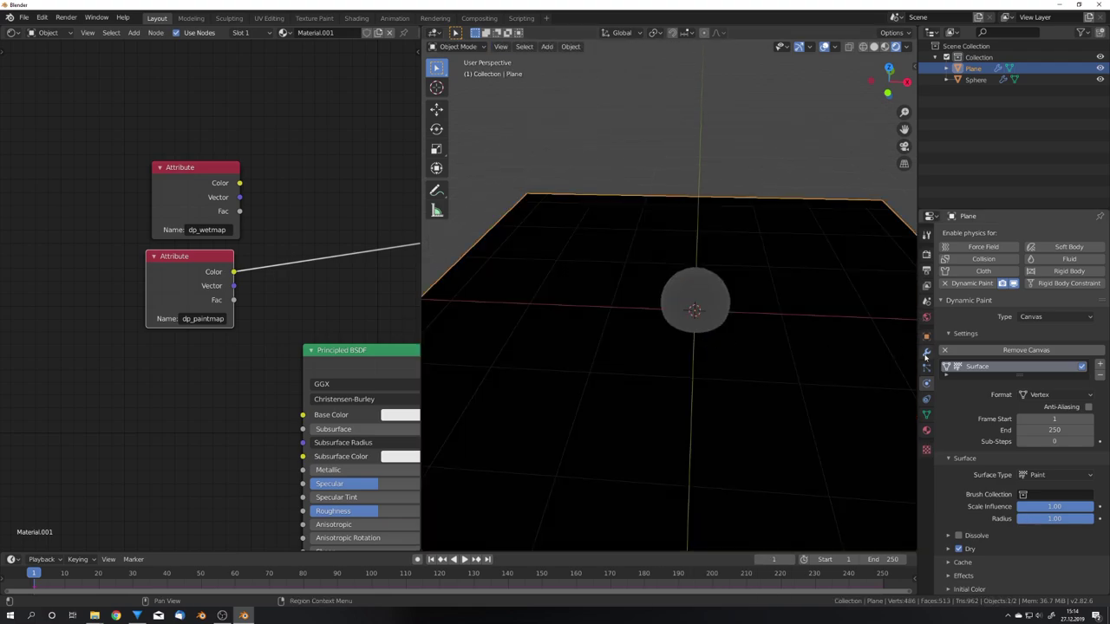
Step: Add a Subdivision Surface modifier to the plane, placed above Dynamic Paint
click(927, 353)
click(971, 232)
click(911, 420)
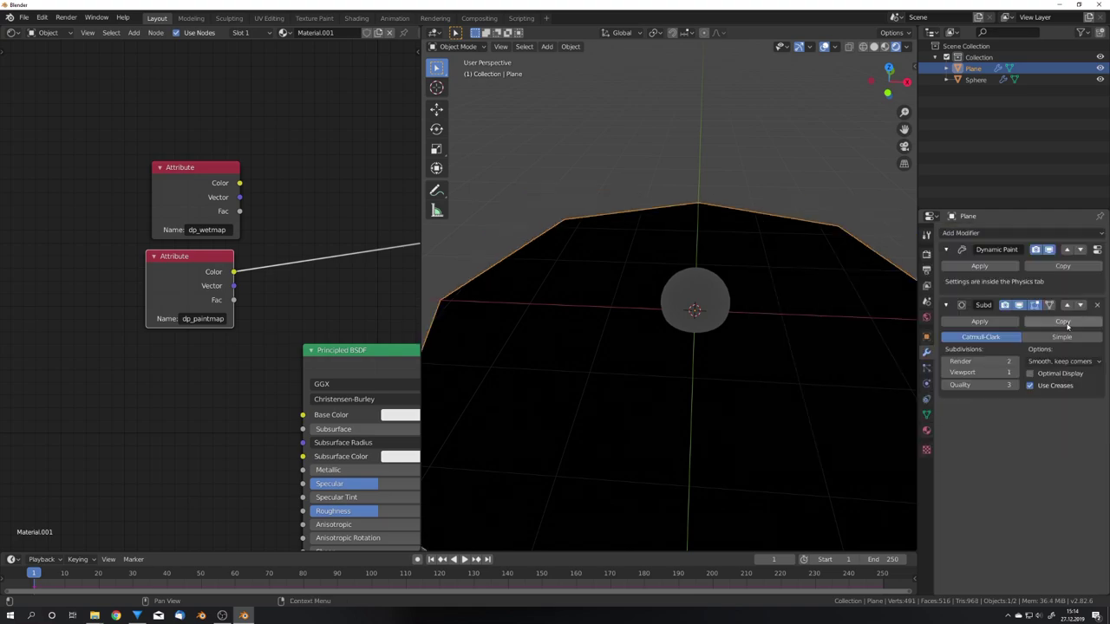
click(1067, 306)
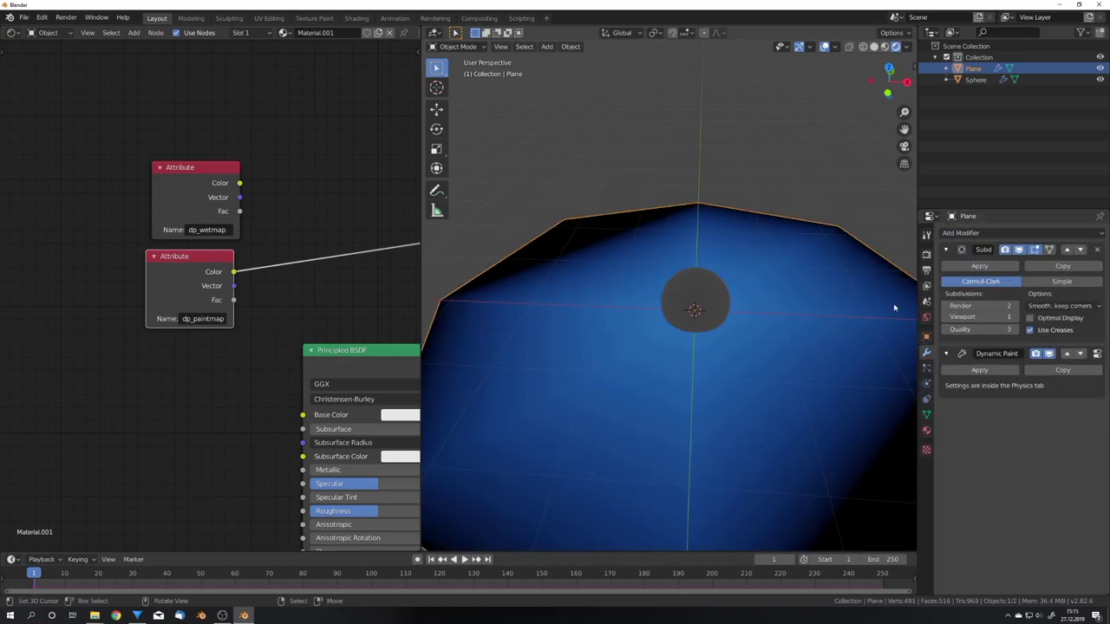
scroll(709, 341, down, 5)
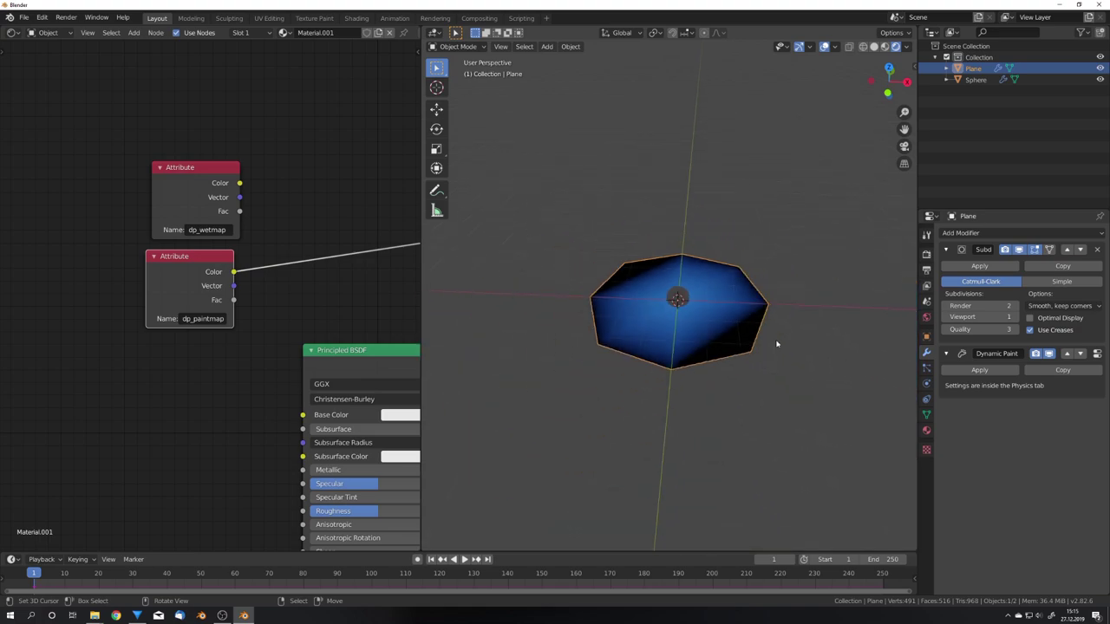
middle_drag(708, 341, 769, 361)
scroll(726, 355, up, 4)
scroll(727, 353, up, 2)
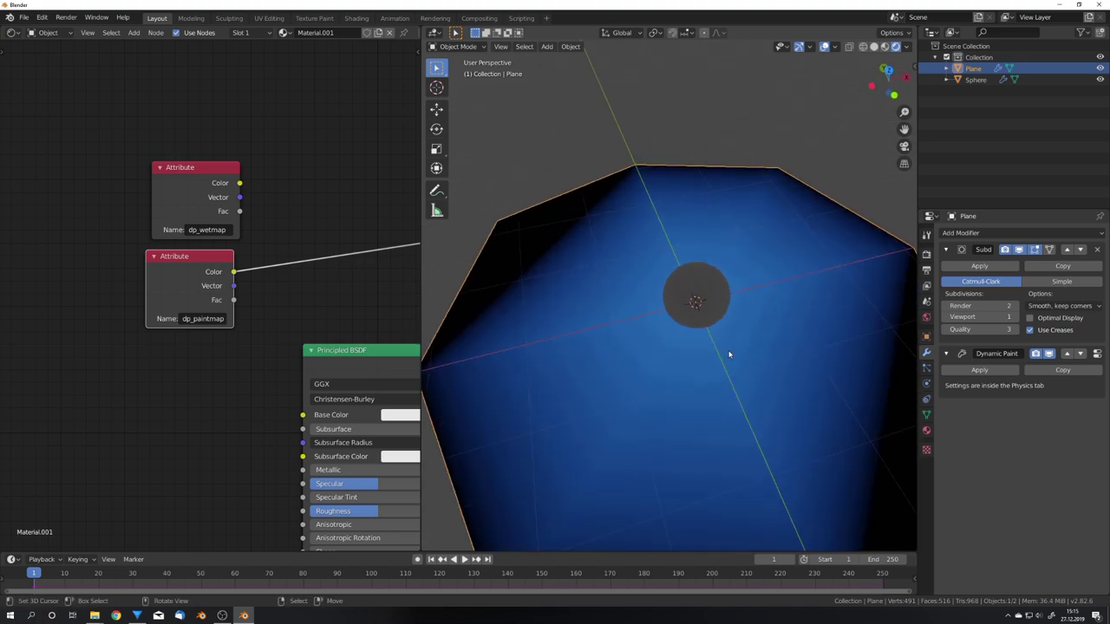
Step: Set that subdivision to Simple with viewport and render levels of 6
click(1061, 281)
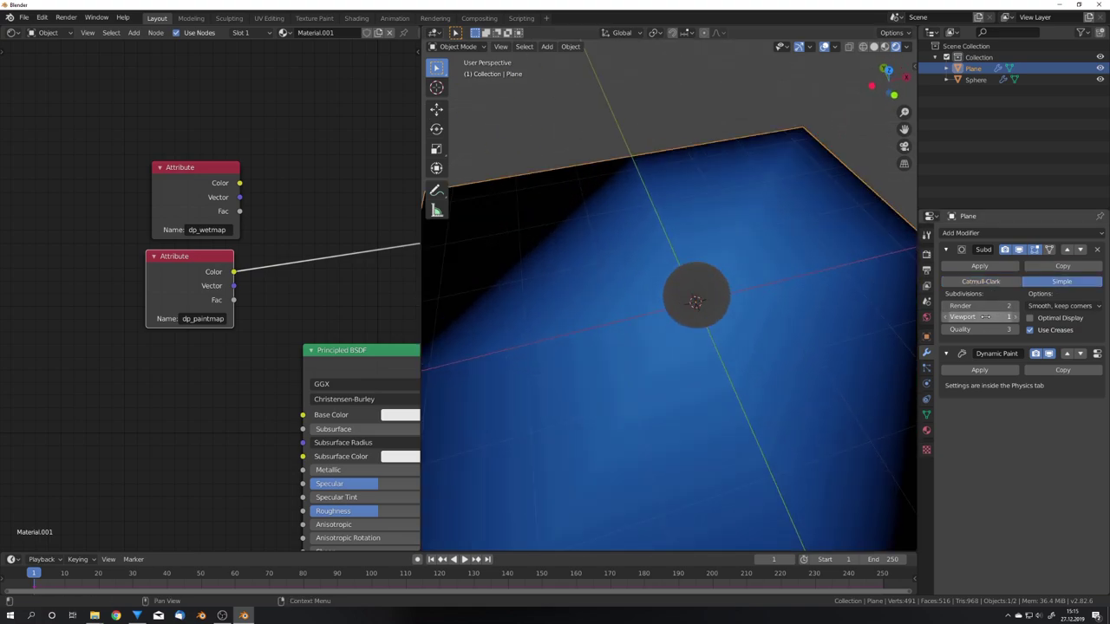
drag(984, 317, 1010, 317)
middle_drag(694, 342, 701, 332)
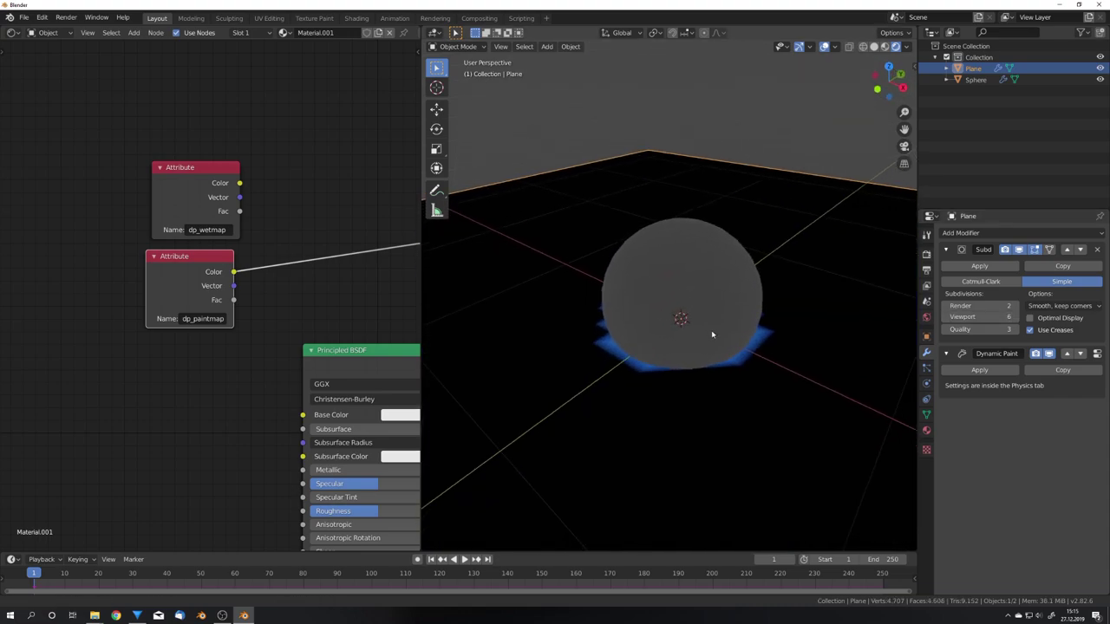
drag(985, 306, 1006, 305)
middle_drag(698, 346, 688, 351)
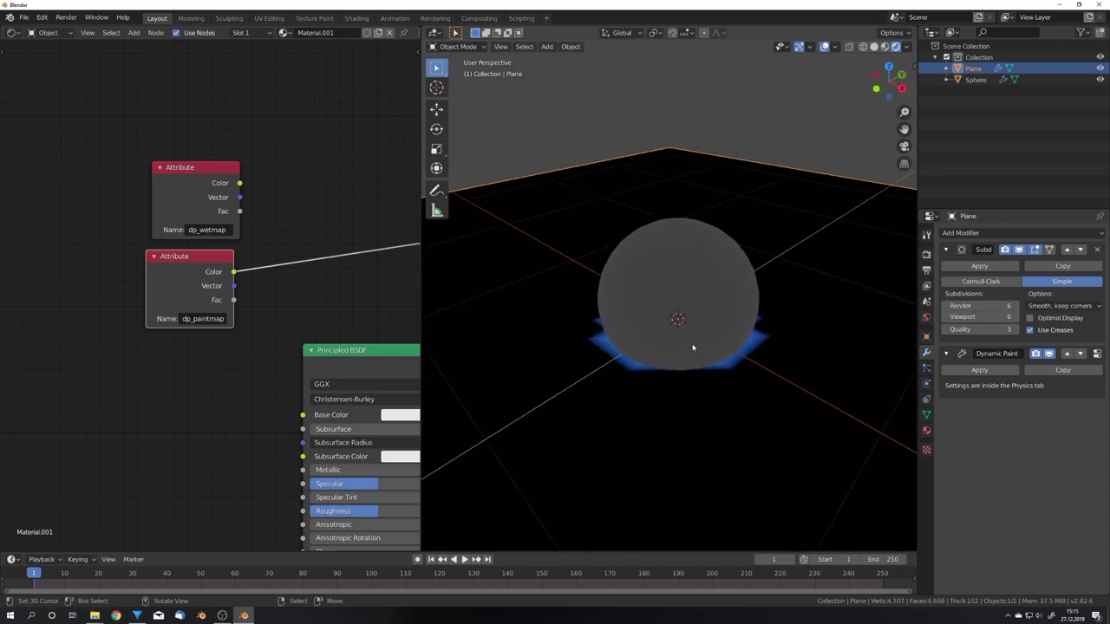
Step: Add a second level-3 Subdivision Surface above Dynamic Paint, then select the sphere
click(967, 234)
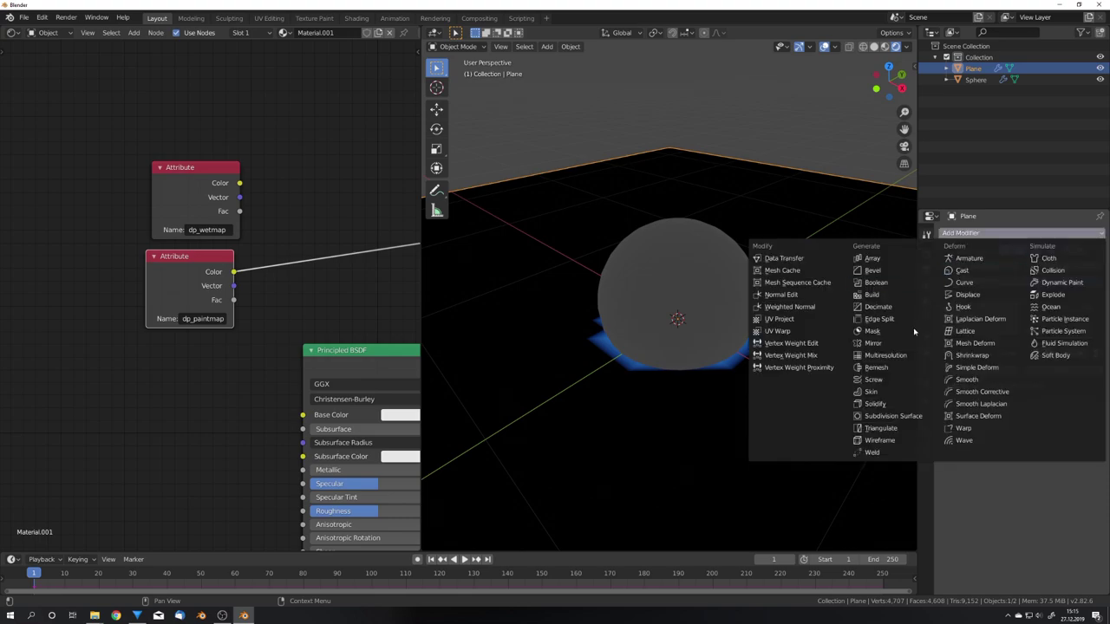
click(899, 418)
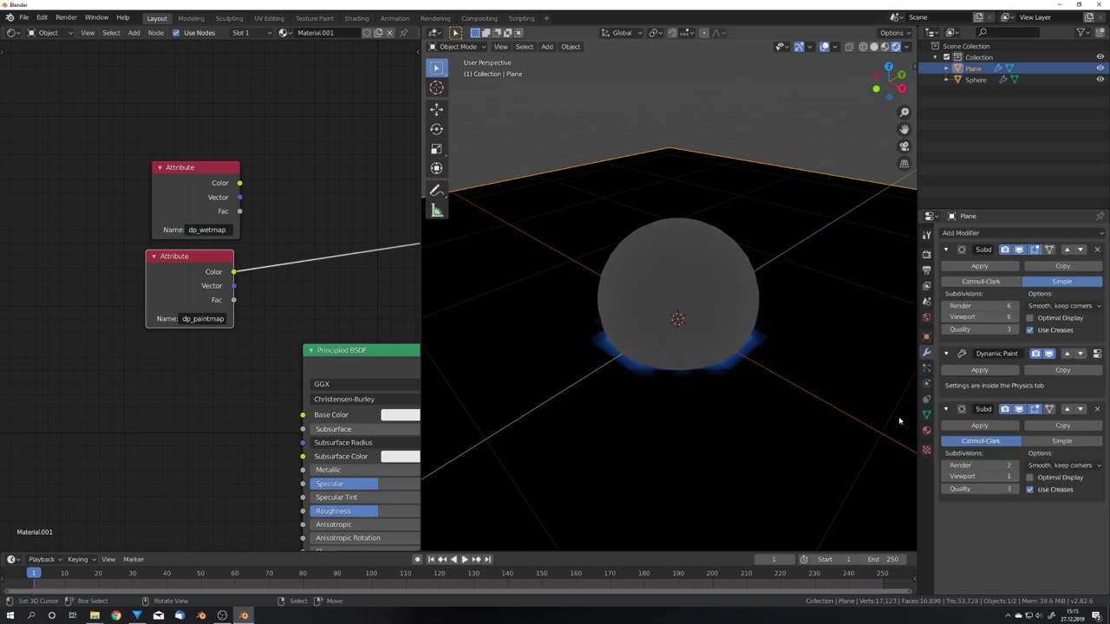
click(1068, 409)
scroll(780, 371, up, 2)
middle_drag(781, 372, 810, 379)
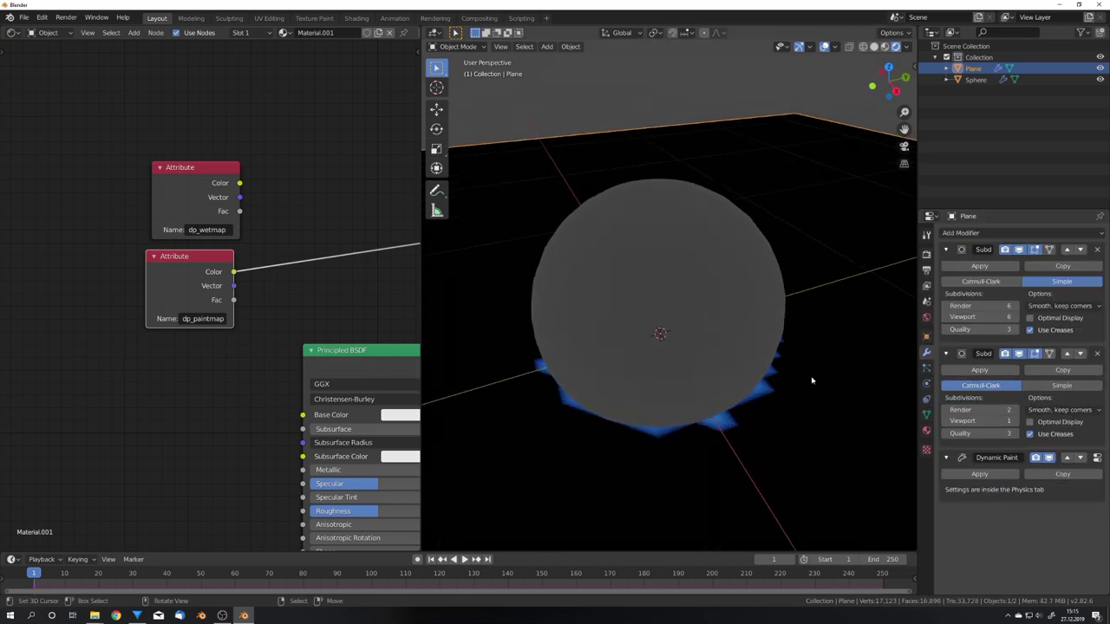
click(1016, 422)
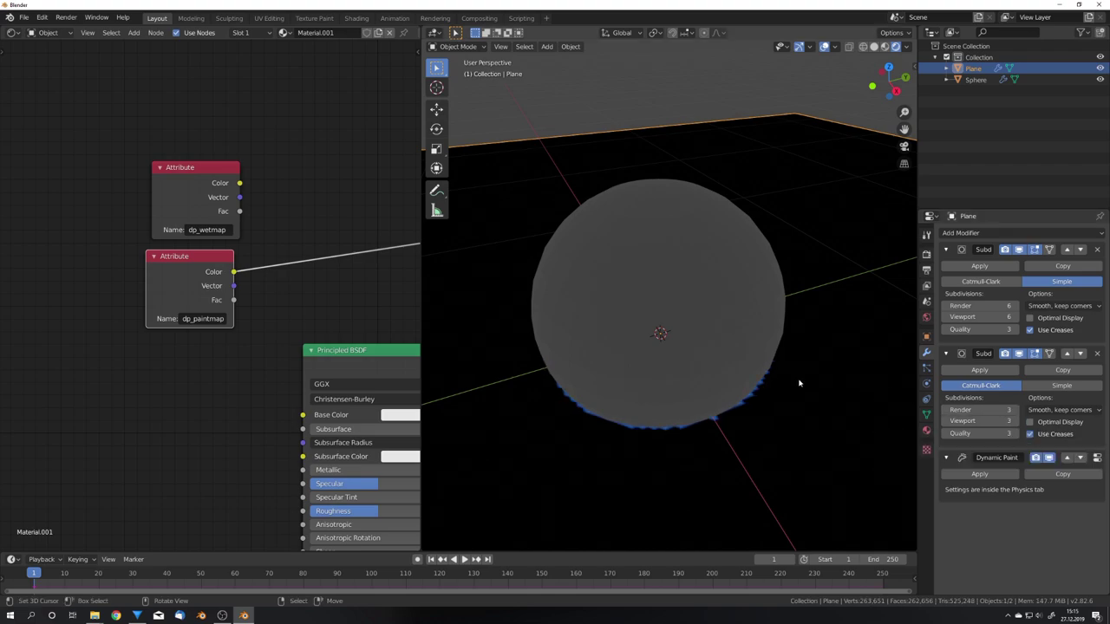
mouse_move(781, 380)
middle_down()
mouse_move(728, 346)
mouse_move(731, 379)
middle_up()
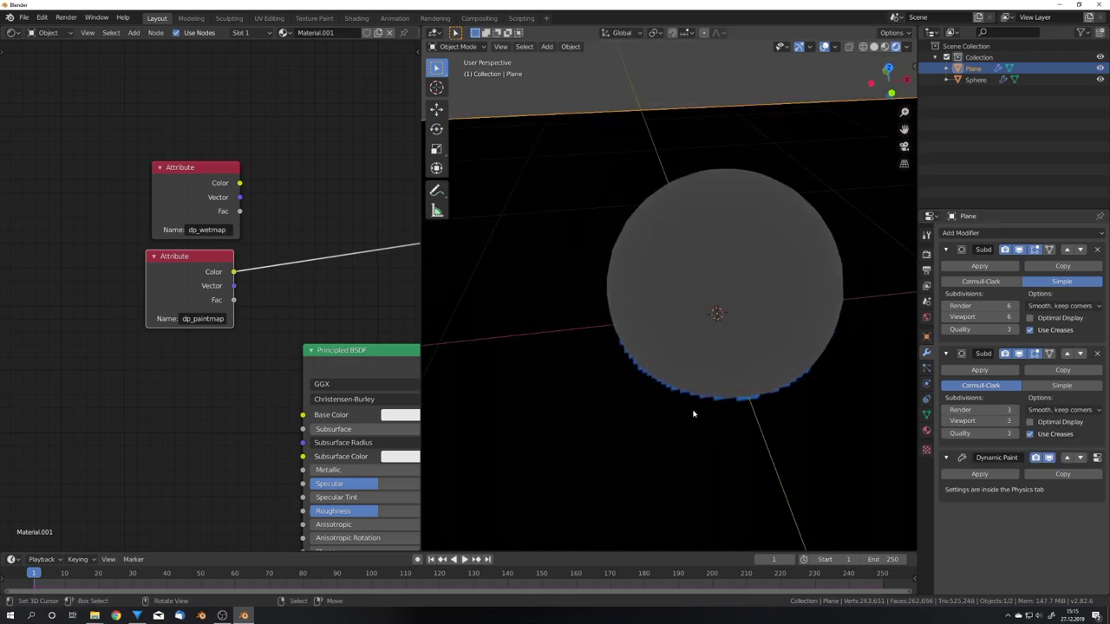
click(736, 282)
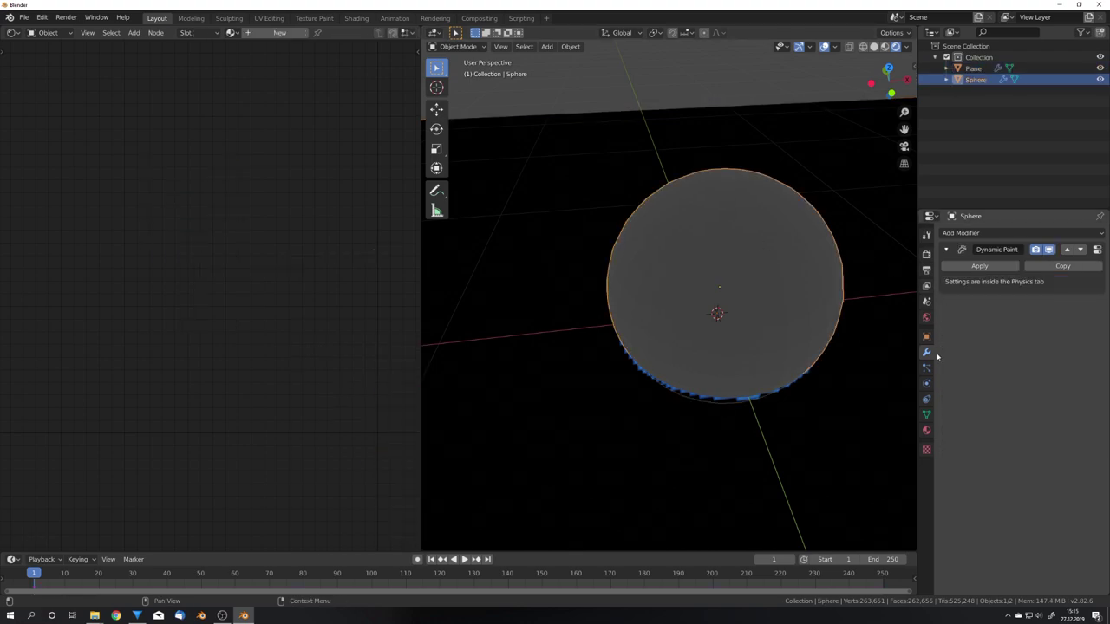
click(927, 384)
Step: Set the sphere brush's paint source to Mesh Volume + Proximity
click(1053, 446)
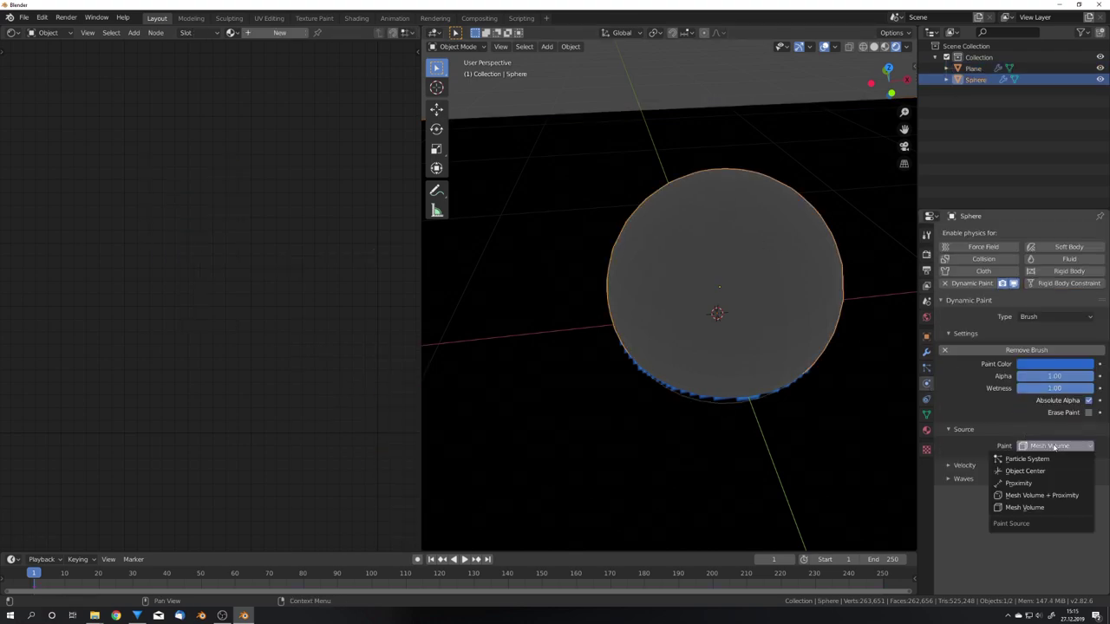
click(1046, 495)
middle_drag(833, 416, 728, 373)
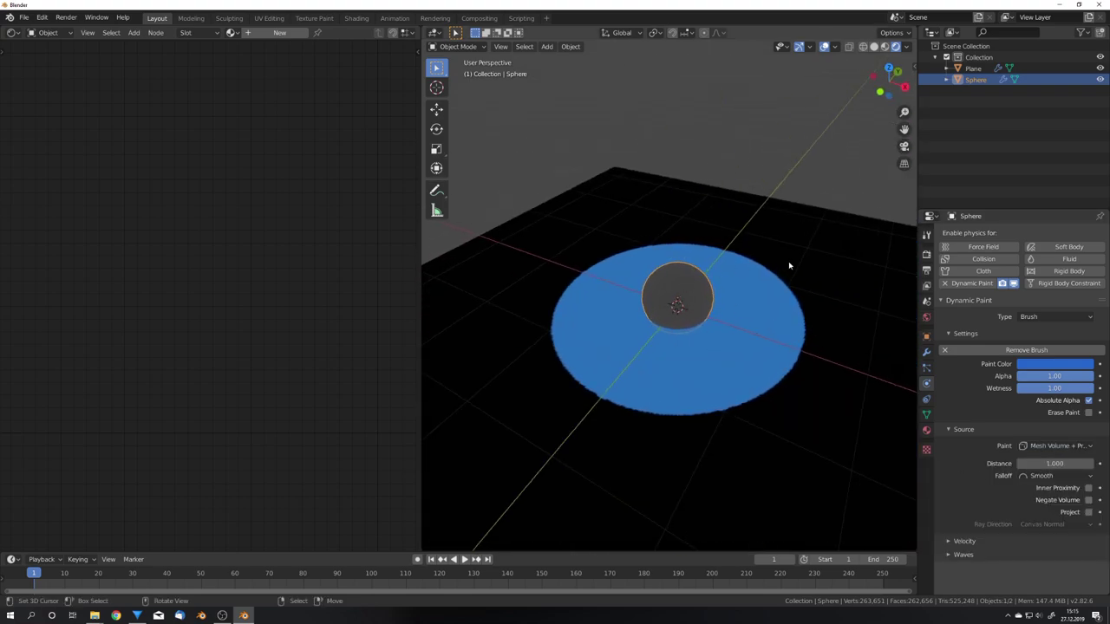
middle_drag(728, 378, 674, 339)
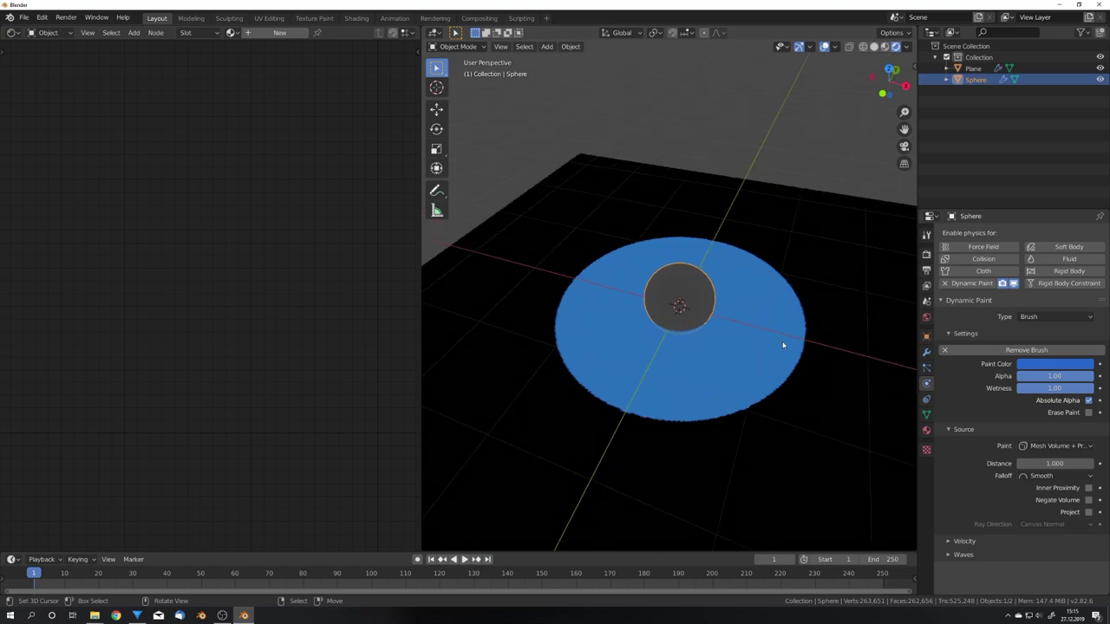
Step: Set the brush proximity distance to 0.1 and start moving the sphere
click(1051, 464)
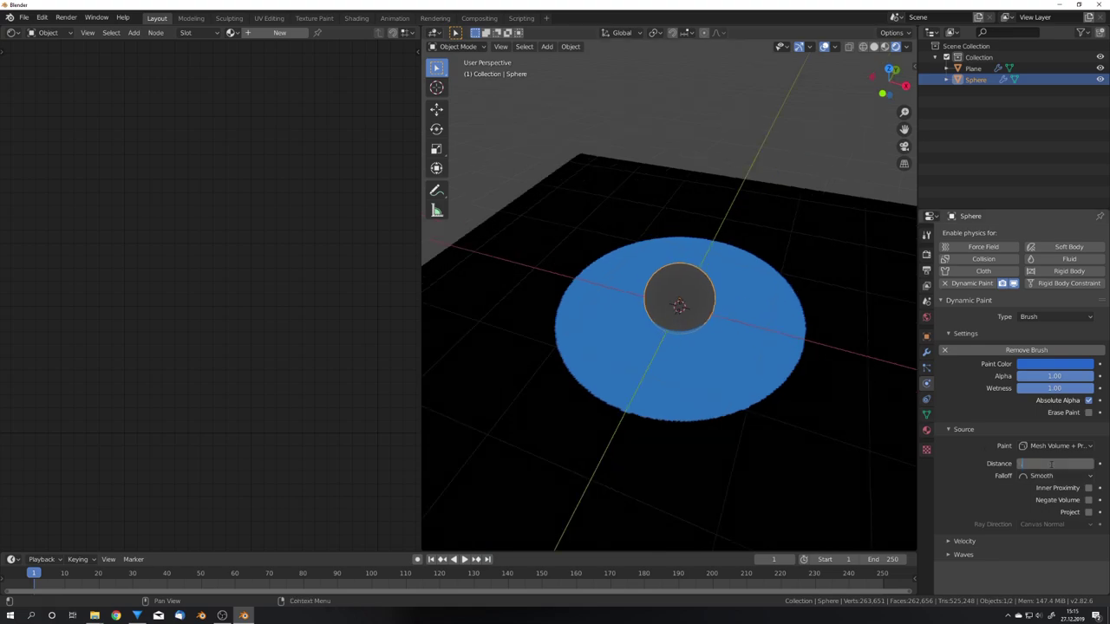
text(0.1)
key(Return)
scroll(850, 411, up, 3)
mouse_move(845, 408)
middle_down()
mouse_move(712, 346)
mouse_move(760, 358)
middle_up()
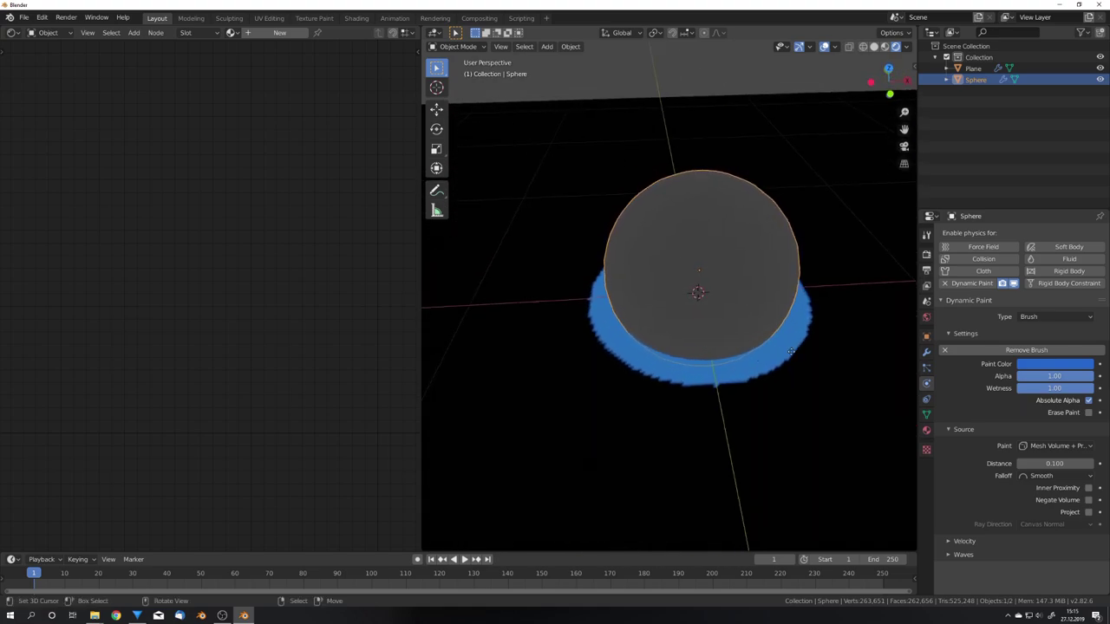
key(g)
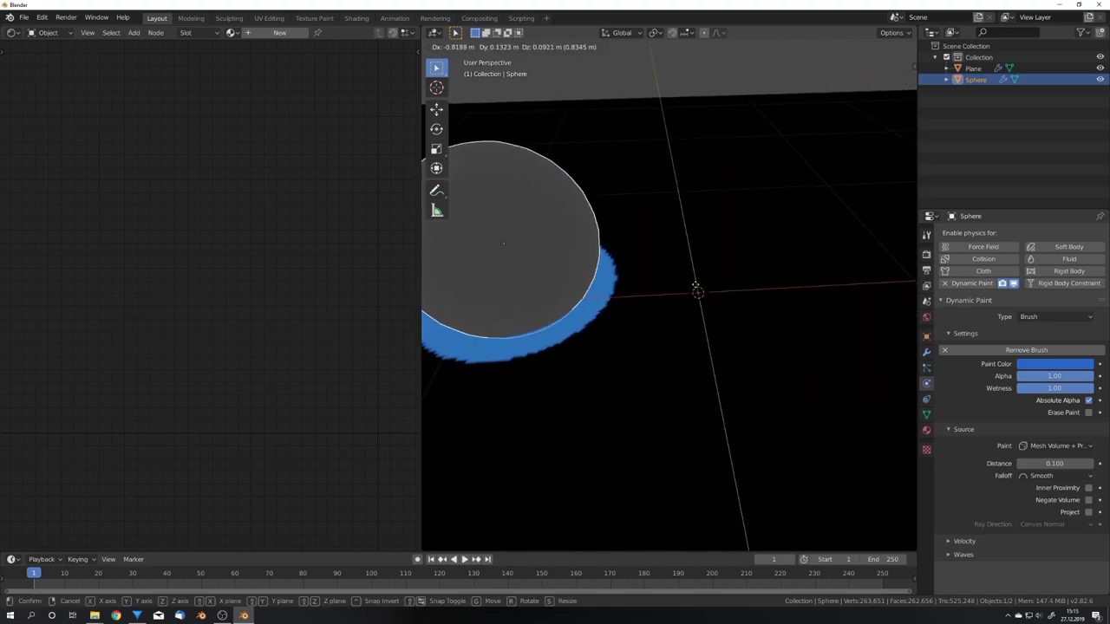
Step: Select the plane and preview the dp_paintmap, then dp_wetmap factor on it
click(696, 290)
click(521, 417)
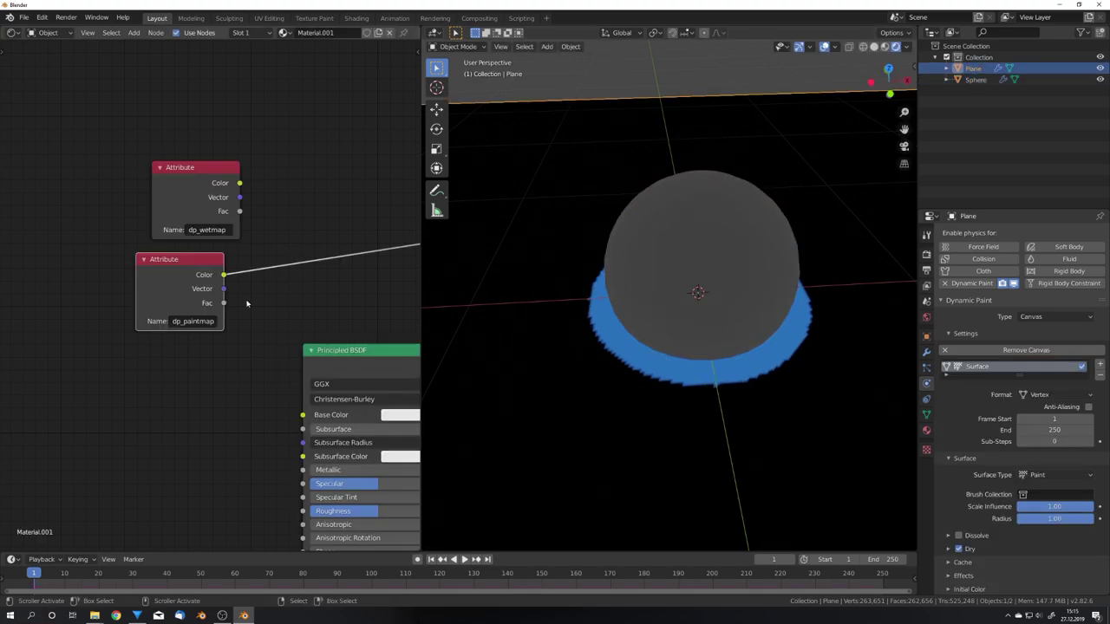
drag(194, 293, 205, 295)
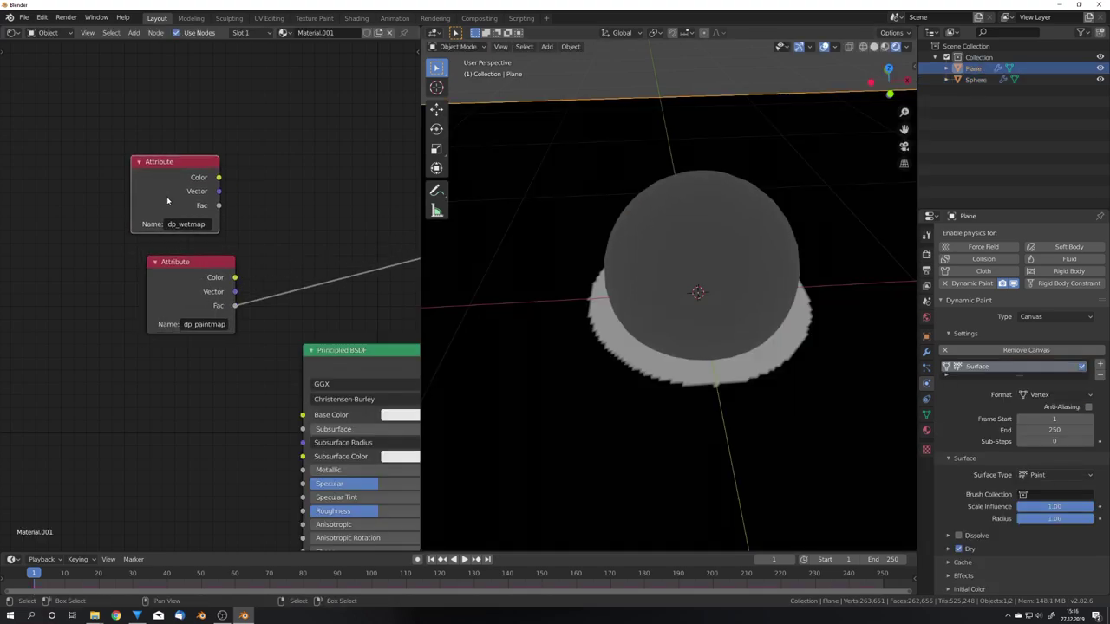
scroll(168, 199, down, 3)
middle_drag(275, 259, 199, 267)
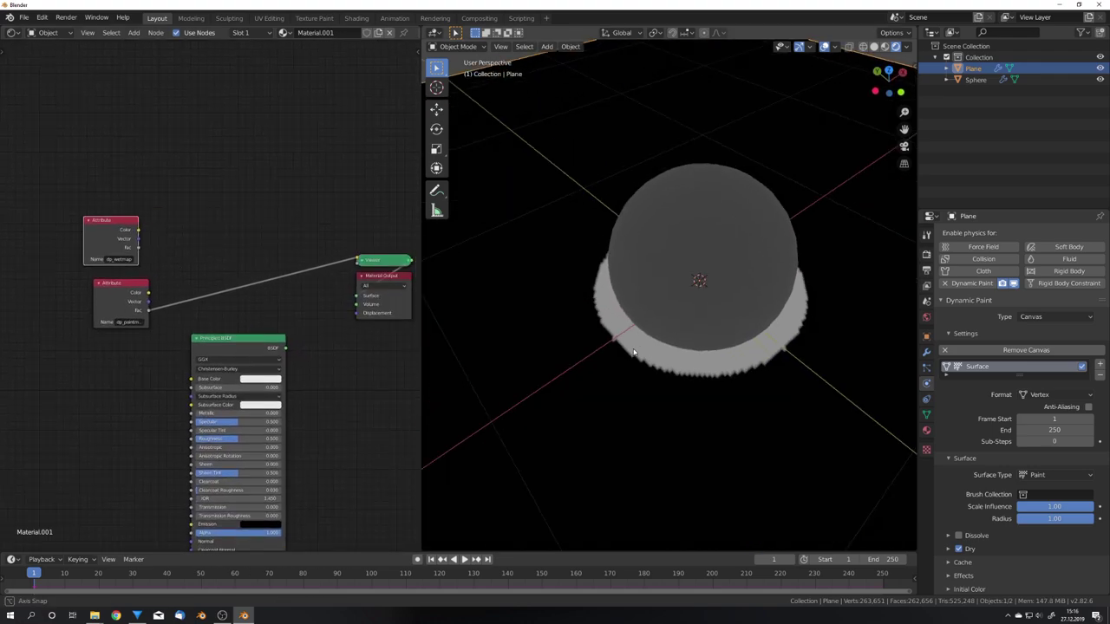
scroll(508, 364, up, 5)
middle_drag(508, 365, 672, 349)
scroll(672, 349, up, 5)
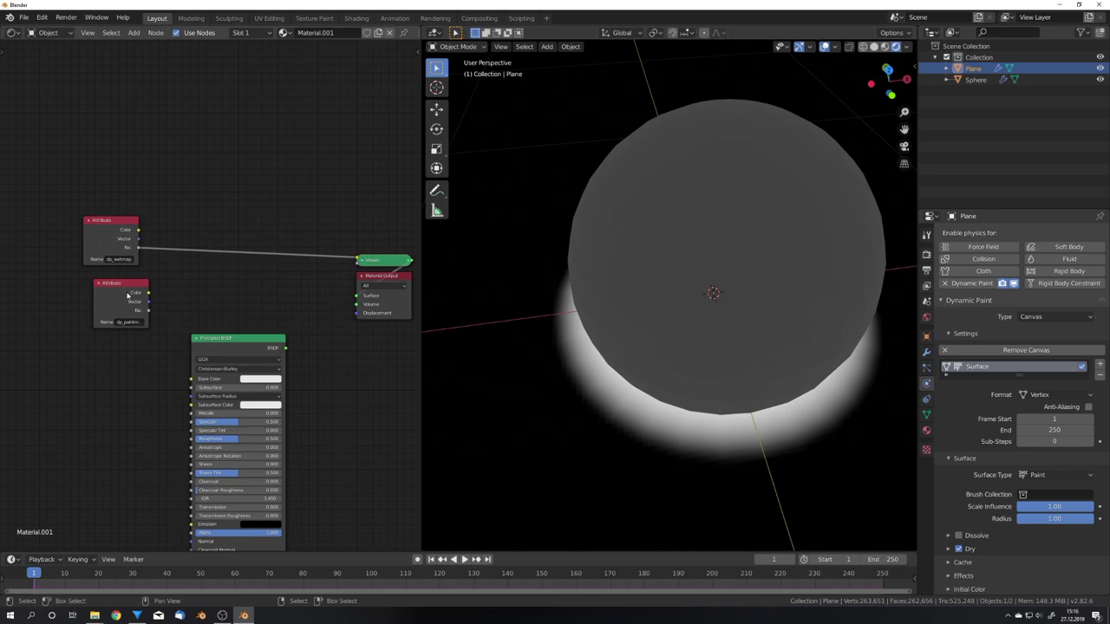
middle_drag(627, 372, 664, 404)
scroll(664, 405, up, 3)
scroll(701, 435, up, 3)
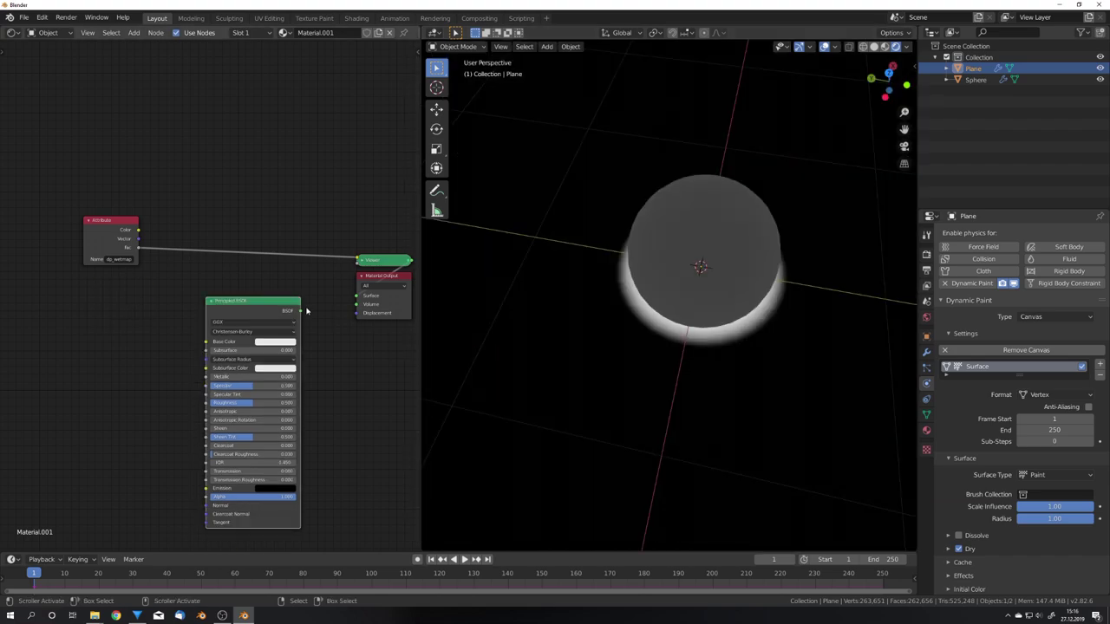
mouse_move(263, 298)
mouse_down()
mouse_move(254, 289)
mouse_move(278, 255)
mouse_up()
ctrl+shift+click(255, 291)
scroll(130, 312, up, 2)
middle_drag(87, 312, 132, 307)
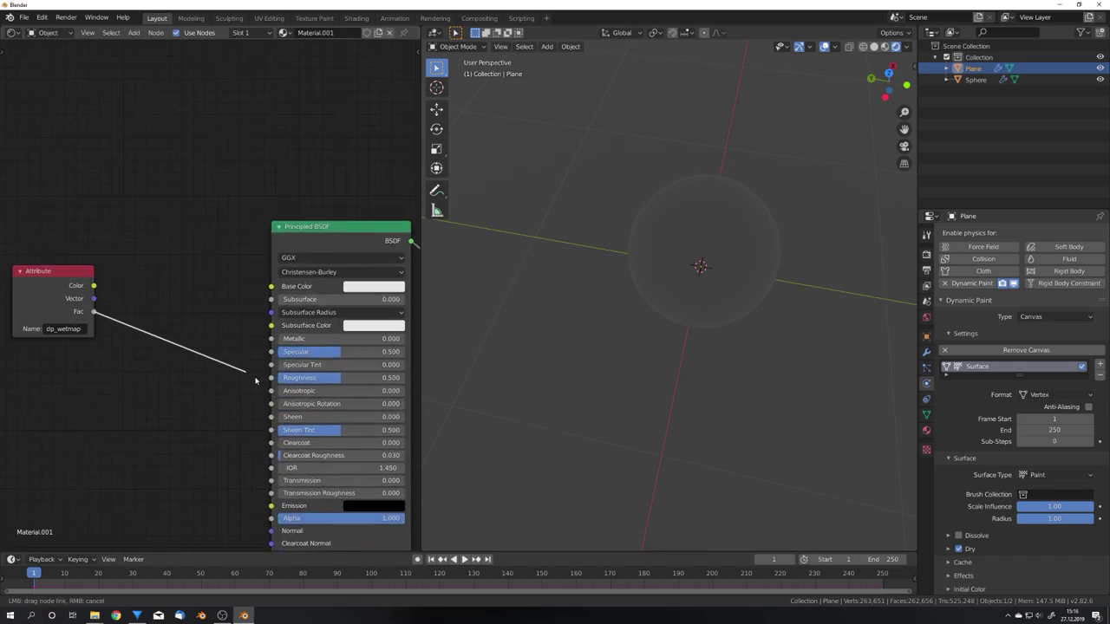
drag(95, 313, 271, 377)
middle_drag(685, 364, 667, 330)
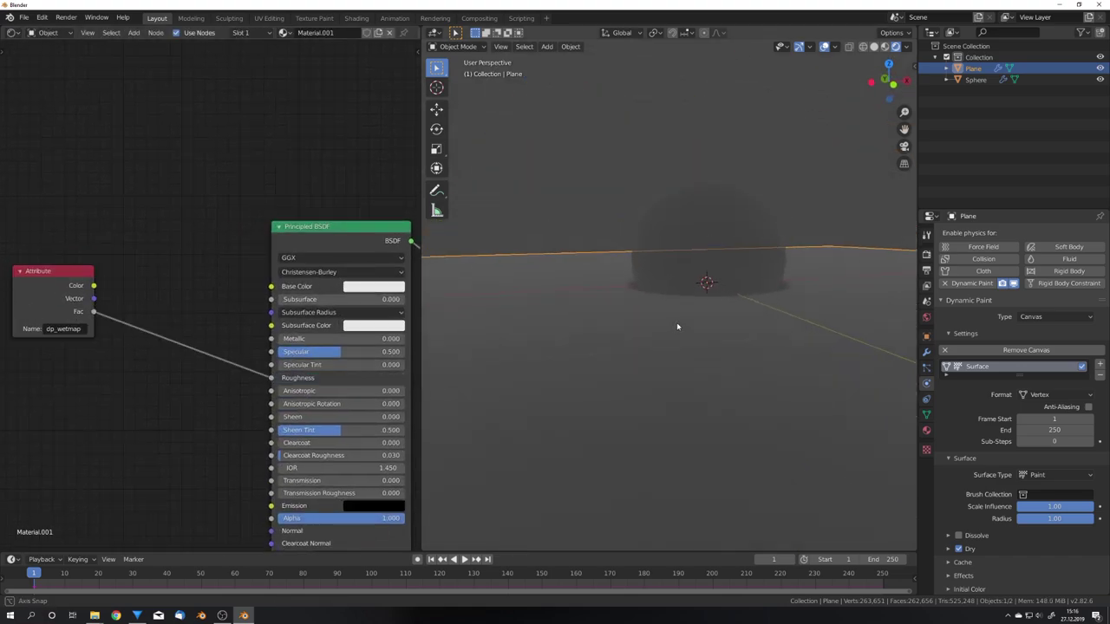
scroll(648, 318, up, 3)
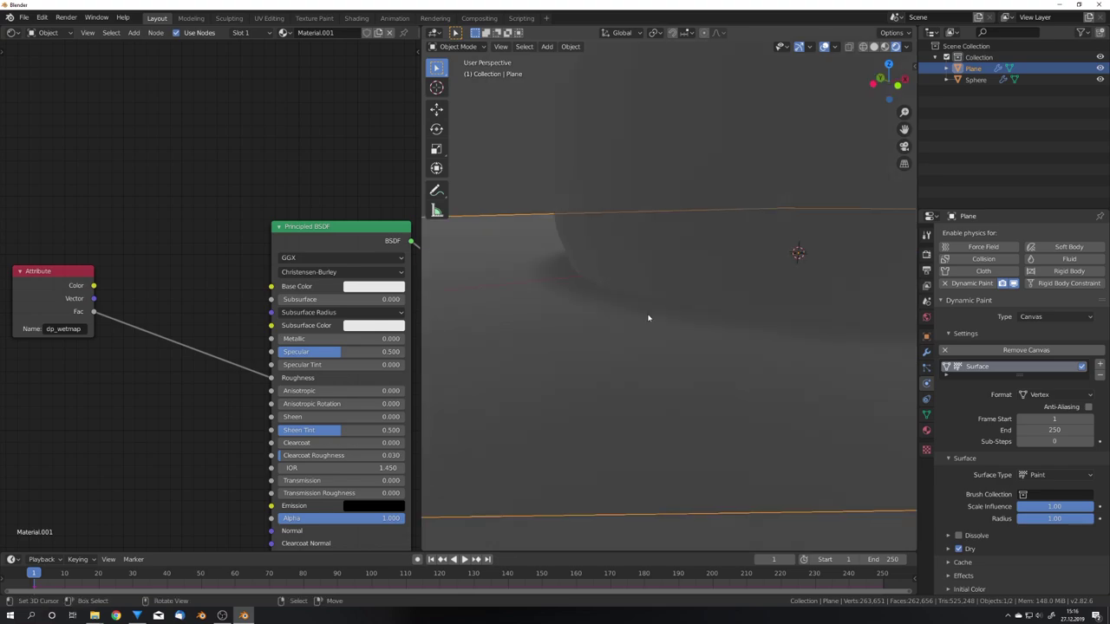
scroll(655, 311, down, 2)
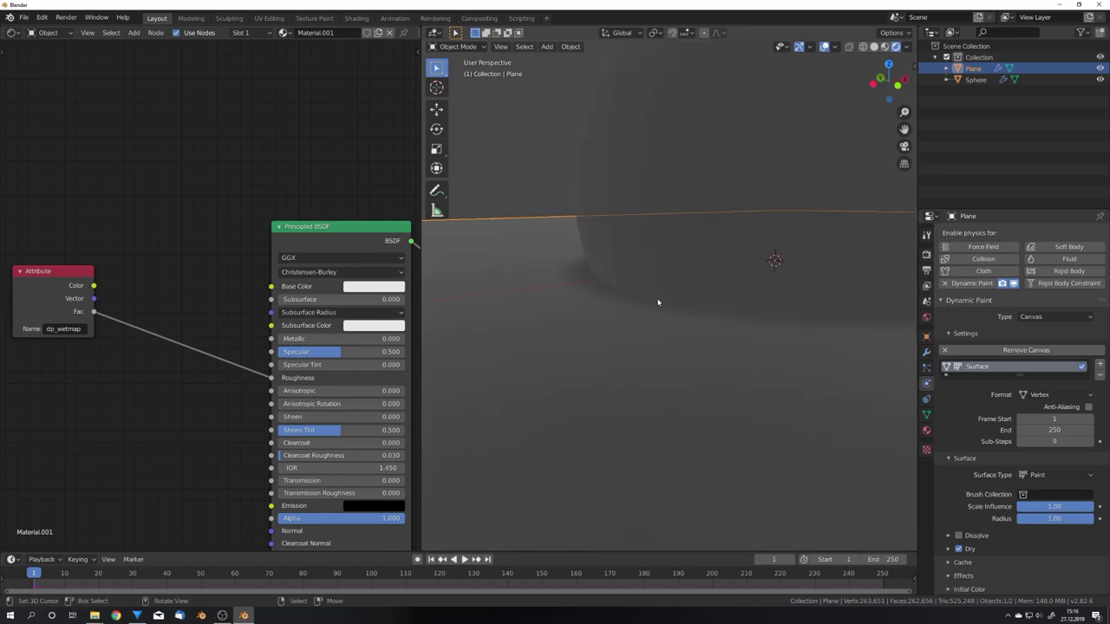
scroll(668, 312, down, 3)
mouse_move(674, 322)
middle_down()
mouse_move(768, 325)
mouse_move(655, 307)
mouse_move(719, 235)
mouse_move(682, 344)
mouse_move(742, 313)
mouse_move(687, 333)
middle_up()
scroll(742, 313, up, 3)
Step: Darken the plane's base colour and rearrange the shader nodes to make room
scroll(687, 334, up, 2)
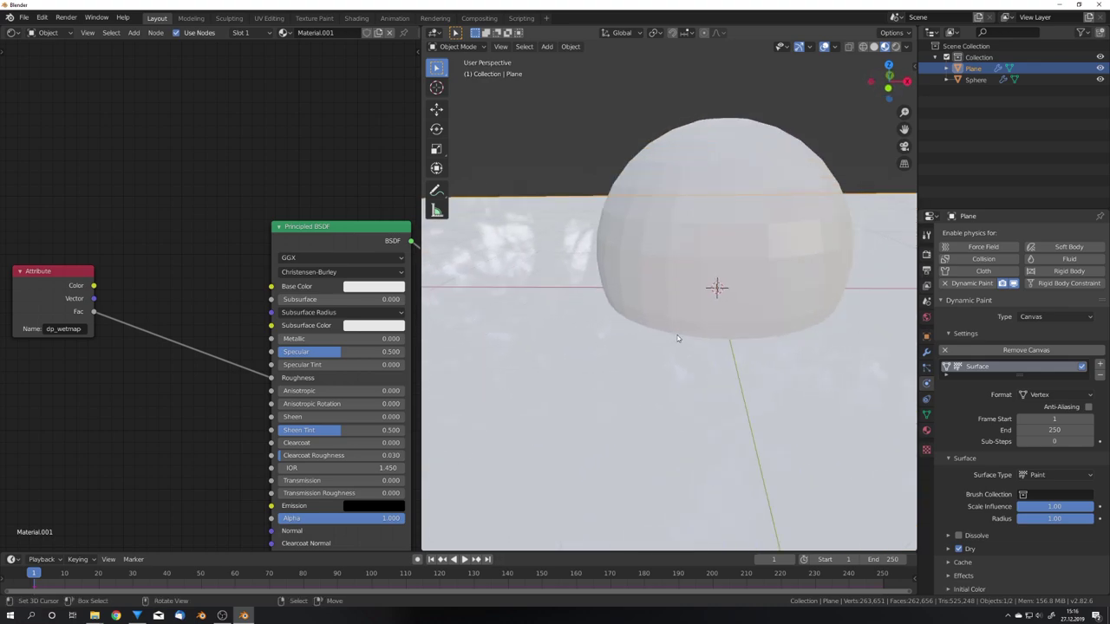
click(373, 286)
drag(446, 179, 444, 185)
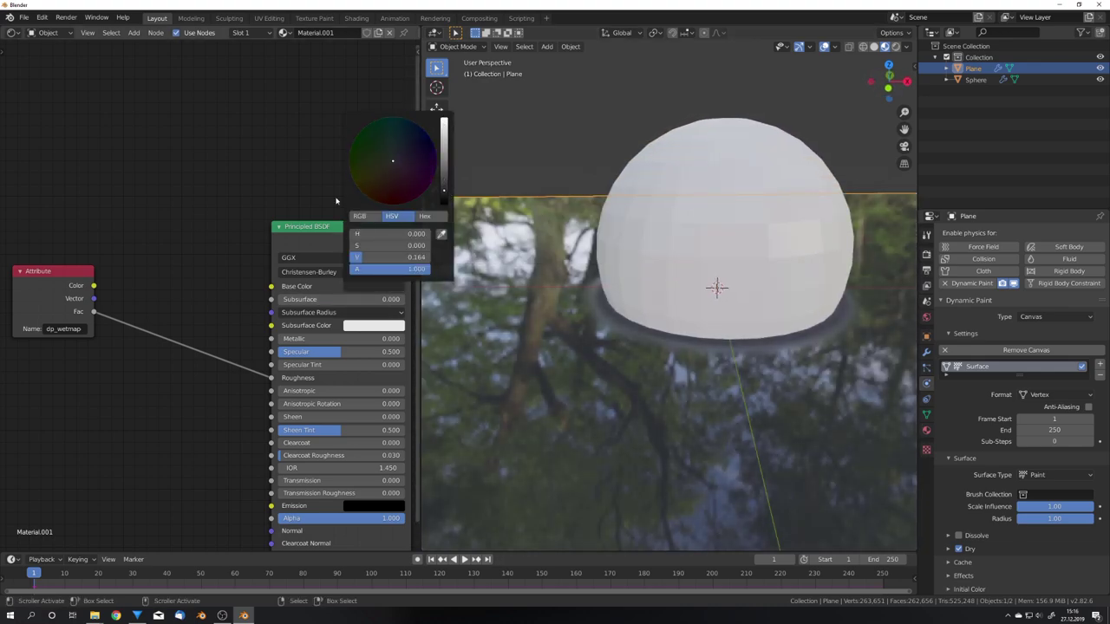
drag(308, 227, 257, 182)
scroll(704, 299, down, 3)
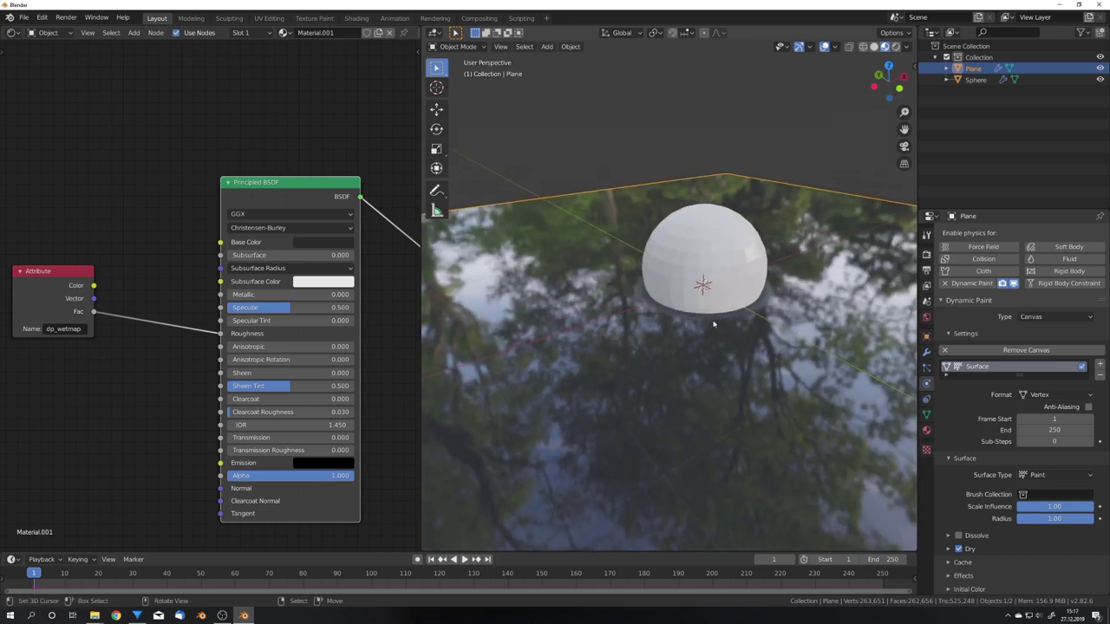
scroll(706, 299, up, 4)
middle_drag(702, 323, 659, 342)
middle_drag(236, 310, 418, 296)
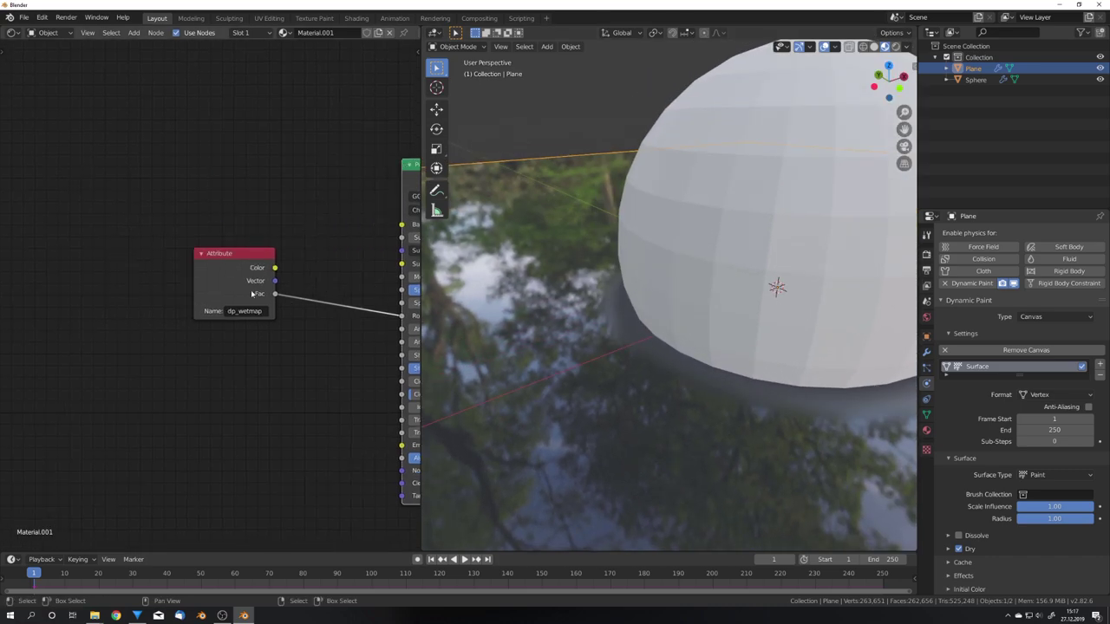
drag(252, 253, 99, 255)
Step: Insert a flipped ColorRamp into the dp_wetmap link to roughness
key(shift+a)
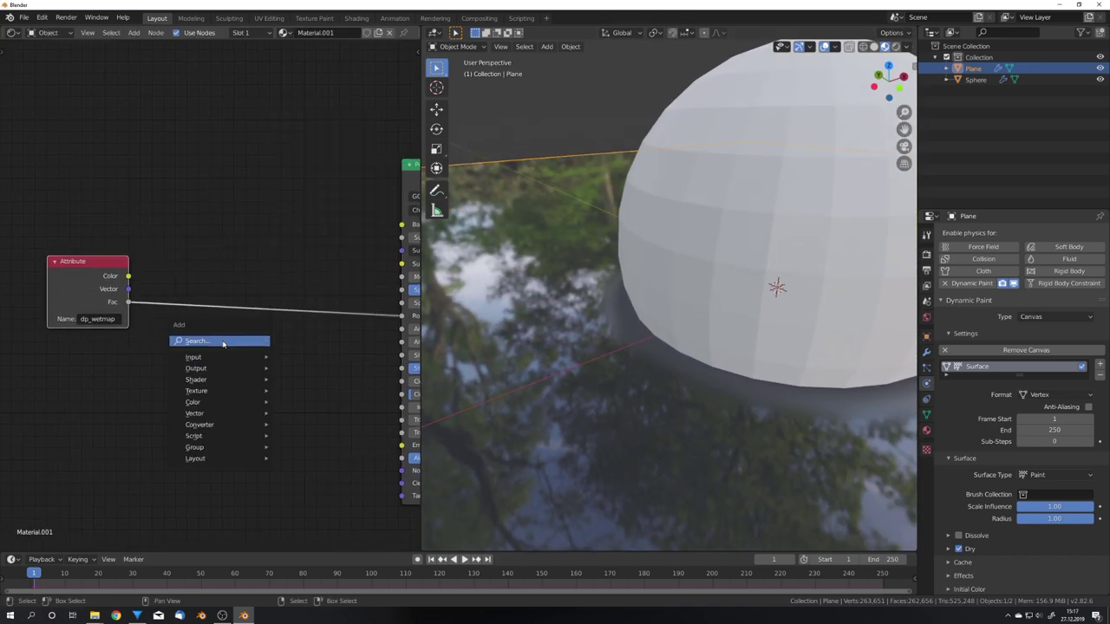
text(col)
click(243, 372)
click(277, 321)
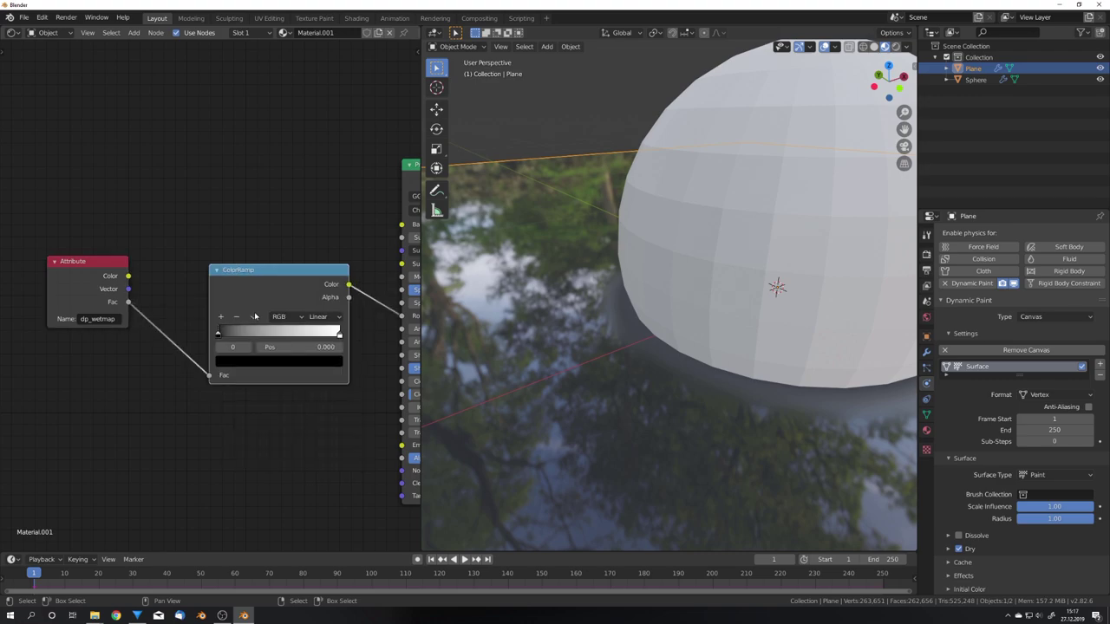
click(278, 324)
drag(309, 298, 255, 288)
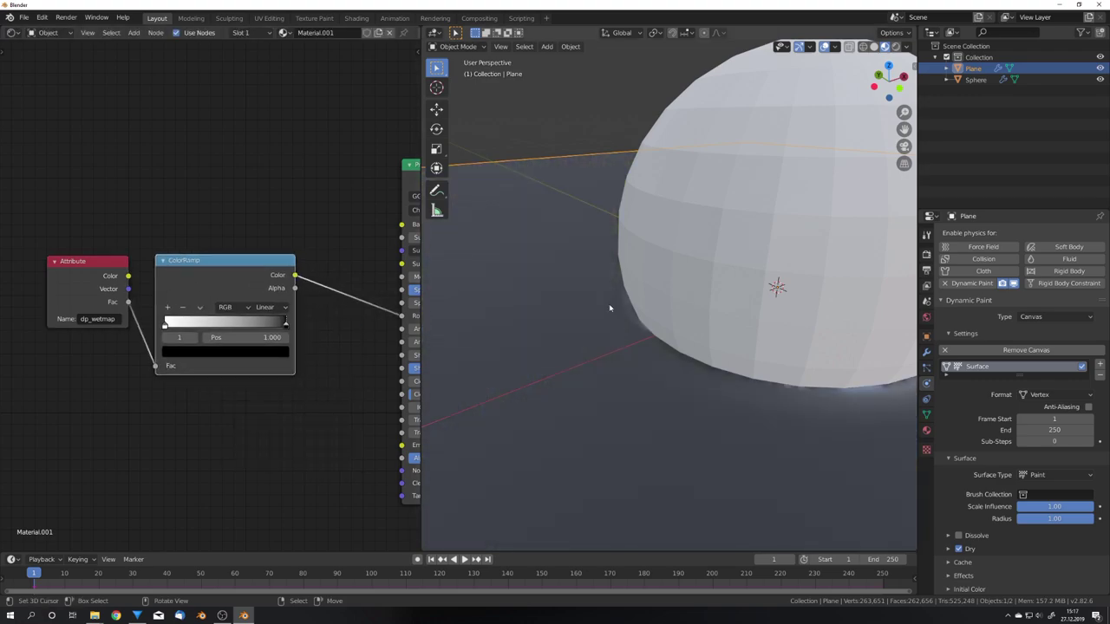
scroll(659, 327, down, 5)
scroll(659, 327, up, 3)
middle_drag(659, 327, 684, 301)
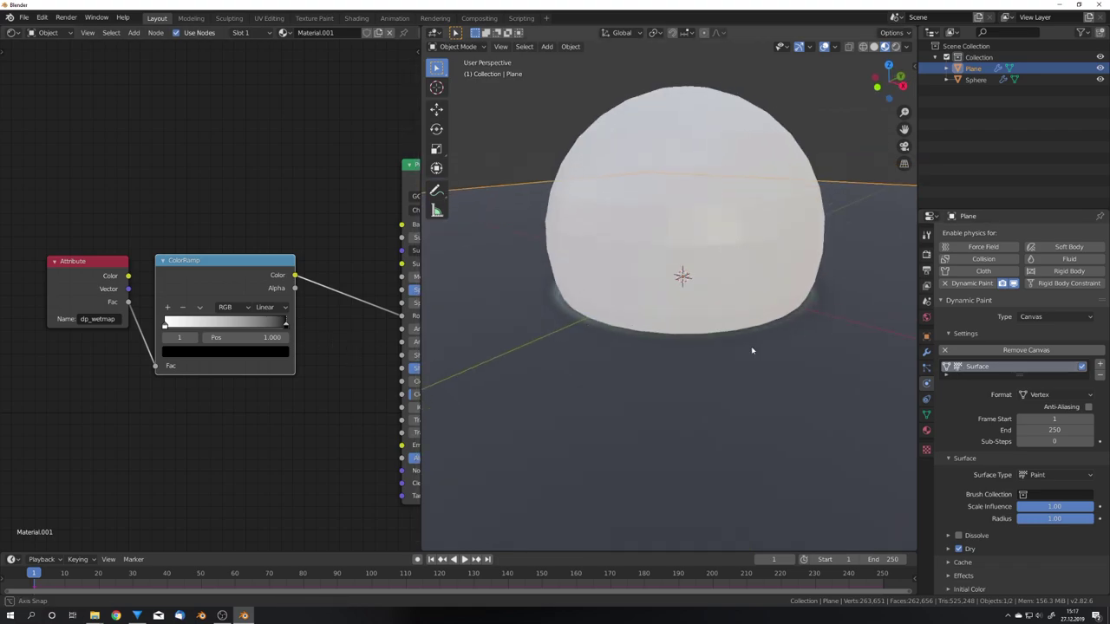
Step: Increase the sphere brush's paint distance and expand the canvas Dissolve and Dry settings
middle_drag(737, 325, 751, 347)
click(753, 297)
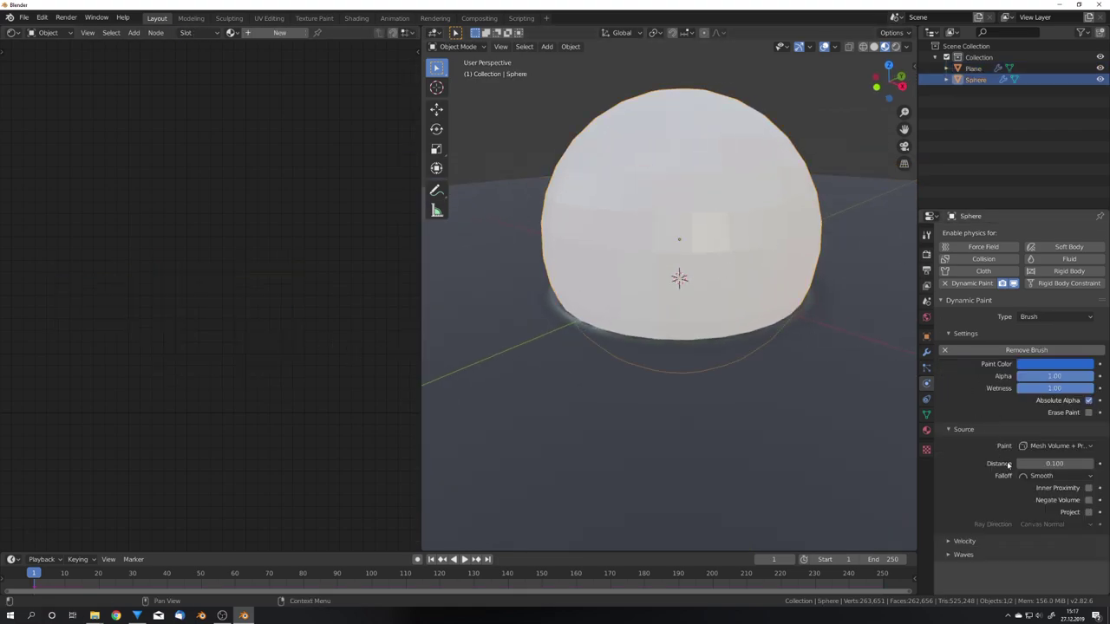
drag(1041, 464, 1076, 463)
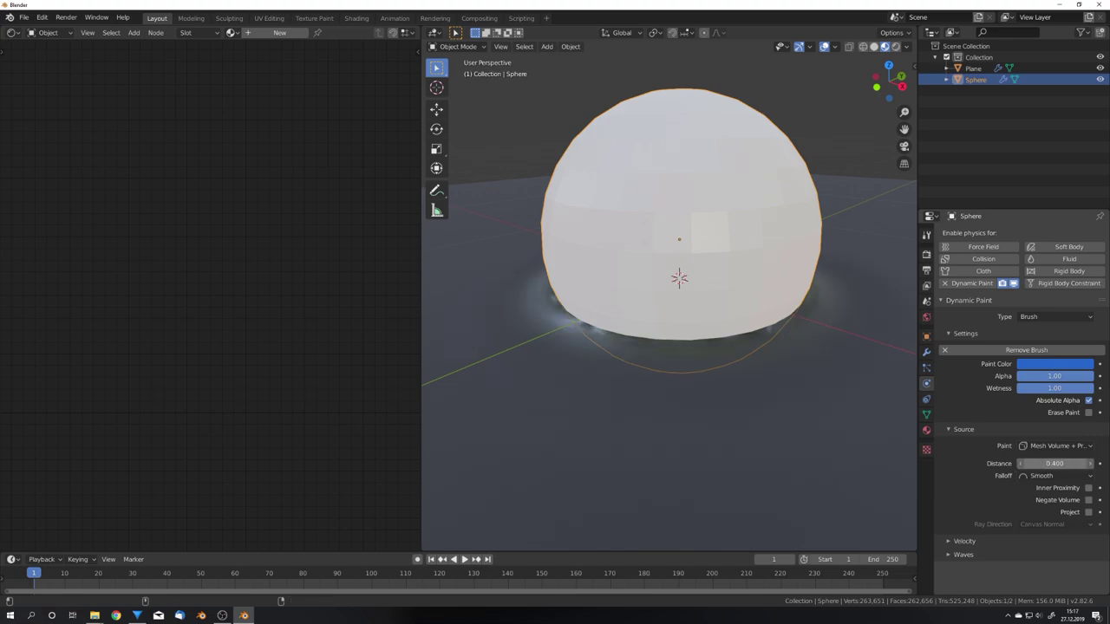
middle_drag(889, 436, 743, 373)
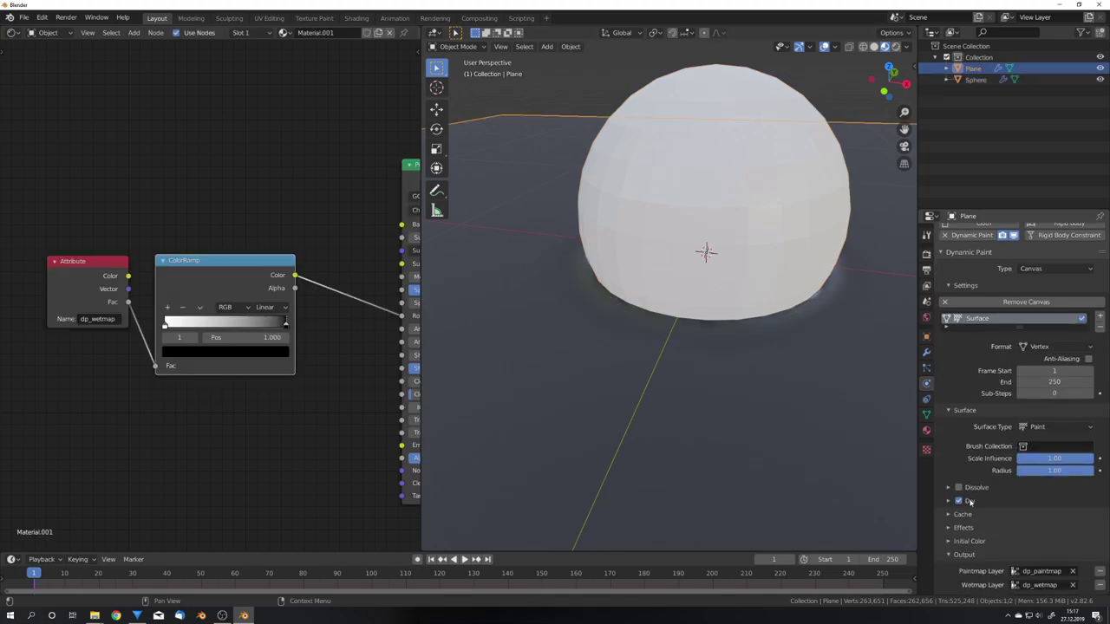
drag(969, 501, 970, 487)
scroll(975, 490, down, 2)
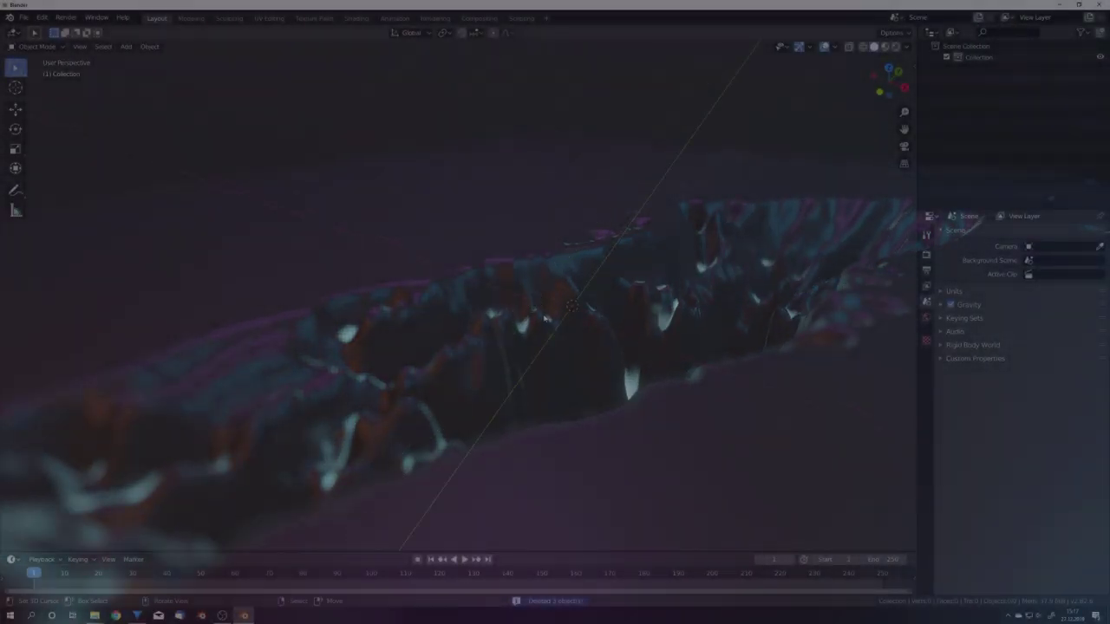
Step: Add a plane and scale it up by a factor of 5
key(shift+a)
click(596, 314)
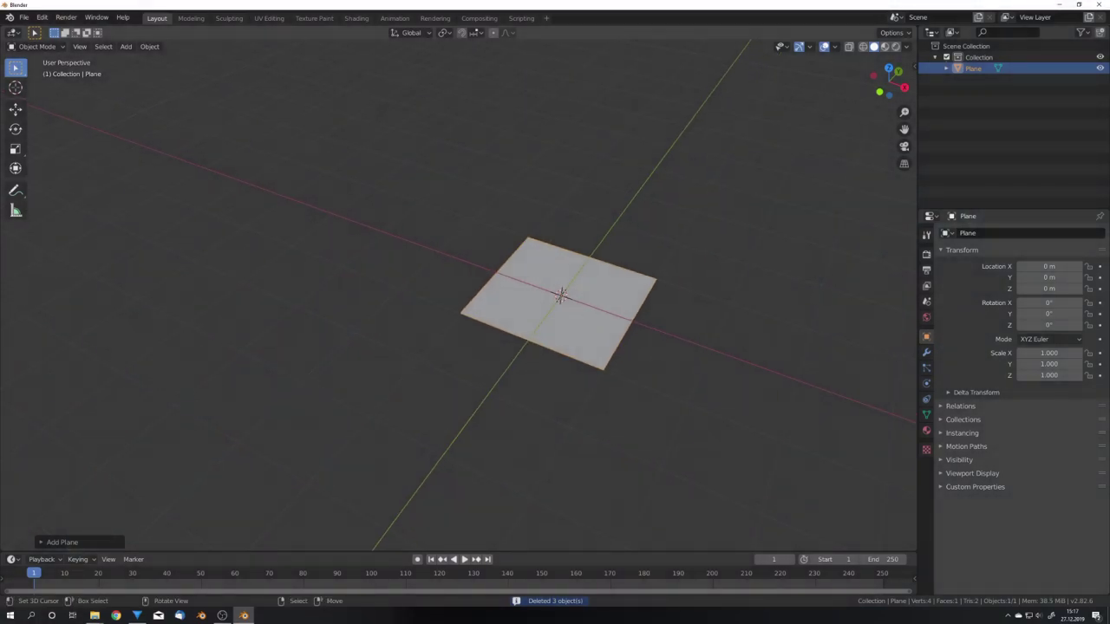
text(s5)
key(Return)
middle_drag(557, 337, 580, 347)
Step: Add a UV sphere, shrink it and raise it along Z above the plane
key(shift+a)
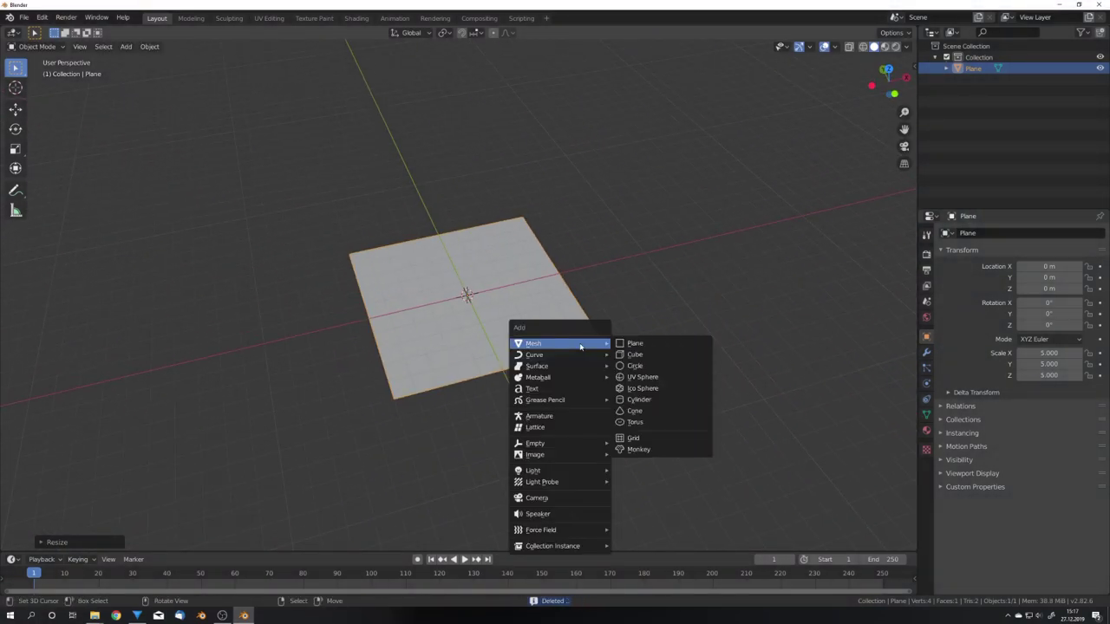
click(642, 376)
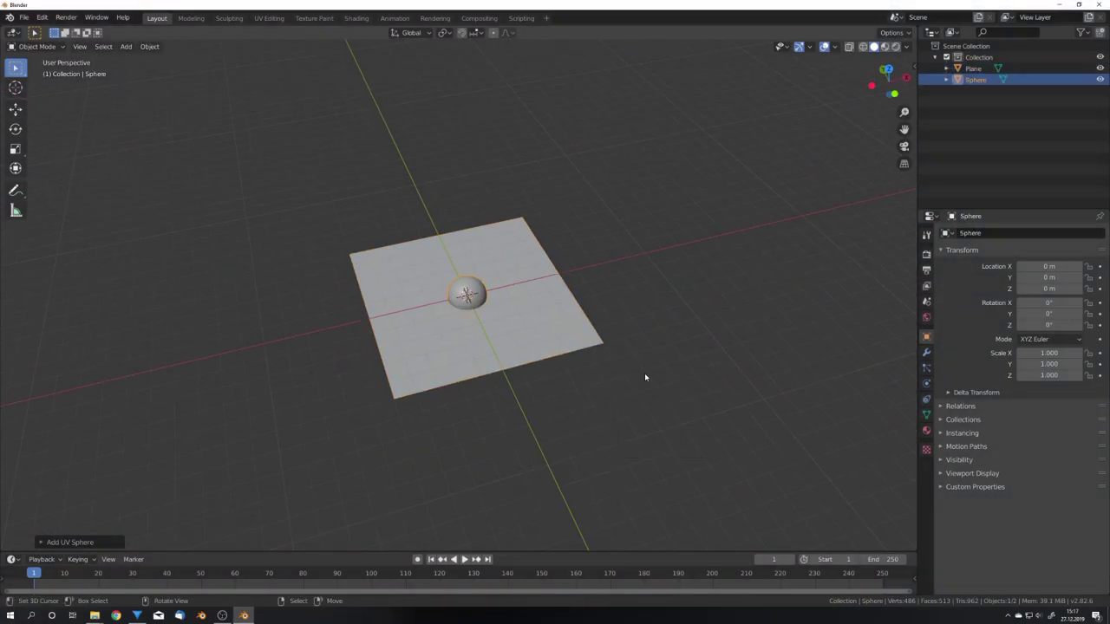
scroll(636, 376, up, 4)
key(s)
click(521, 307)
key(g)
key(z)
click(558, 203)
mouse_move(557, 203)
middle_down()
mouse_move(525, 262)
mouse_move(507, 196)
middle_up()
click(16, 109)
Step: Add a Bezier circle scaled by 2 and raised along Z
key(shift+a)
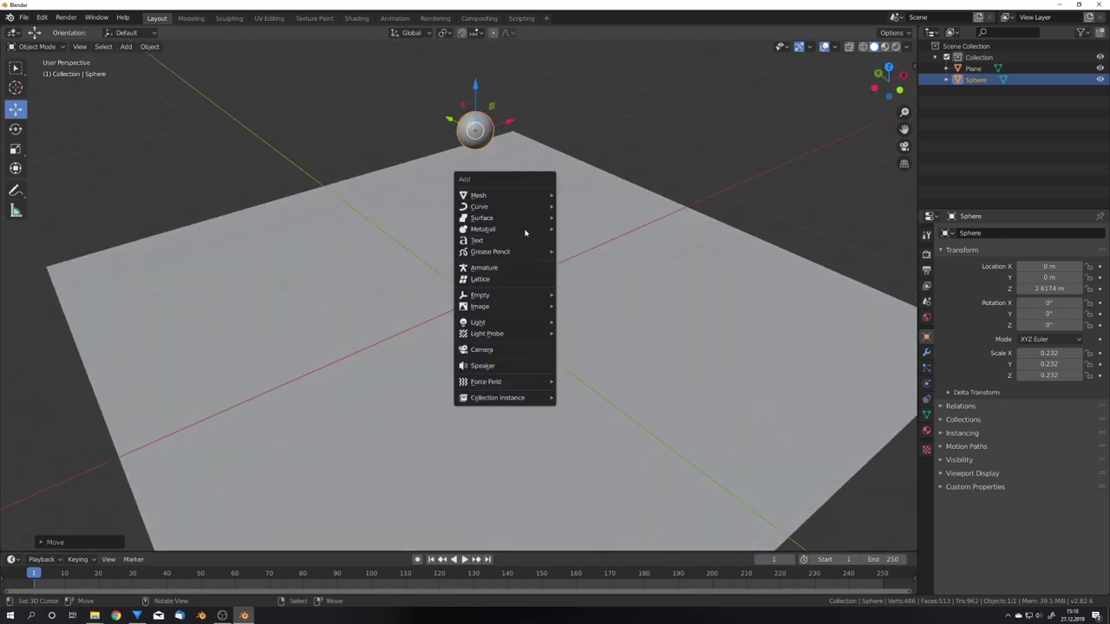
click(479, 207)
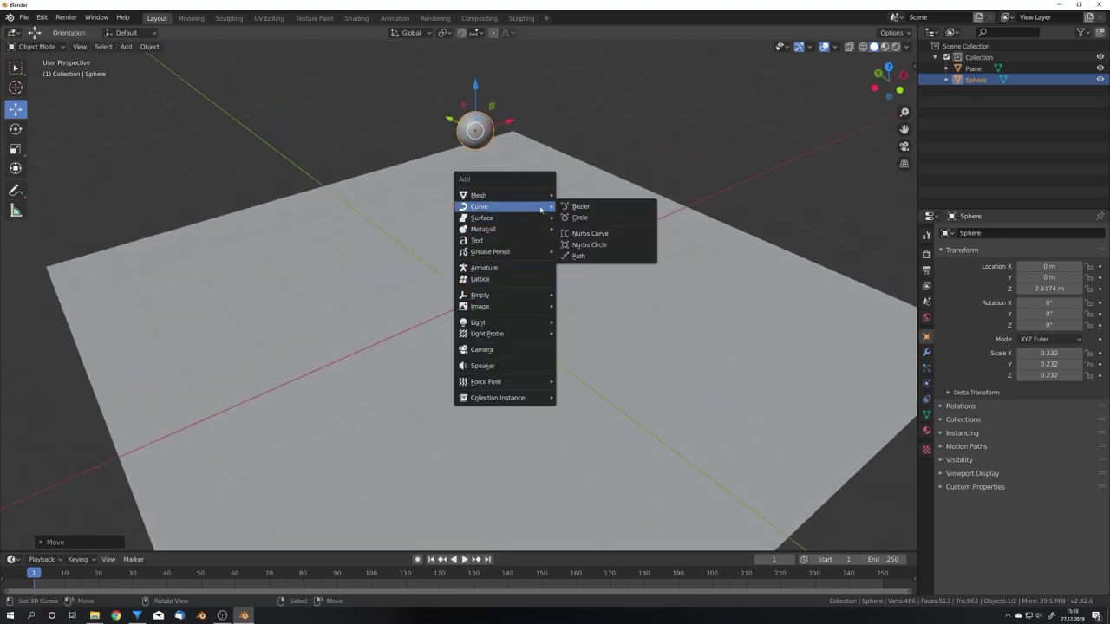
click(583, 218)
scroll(531, 286, down, 4)
key(s)
key(2)
key(Return)
key(g)
key(z)
click(548, 256)
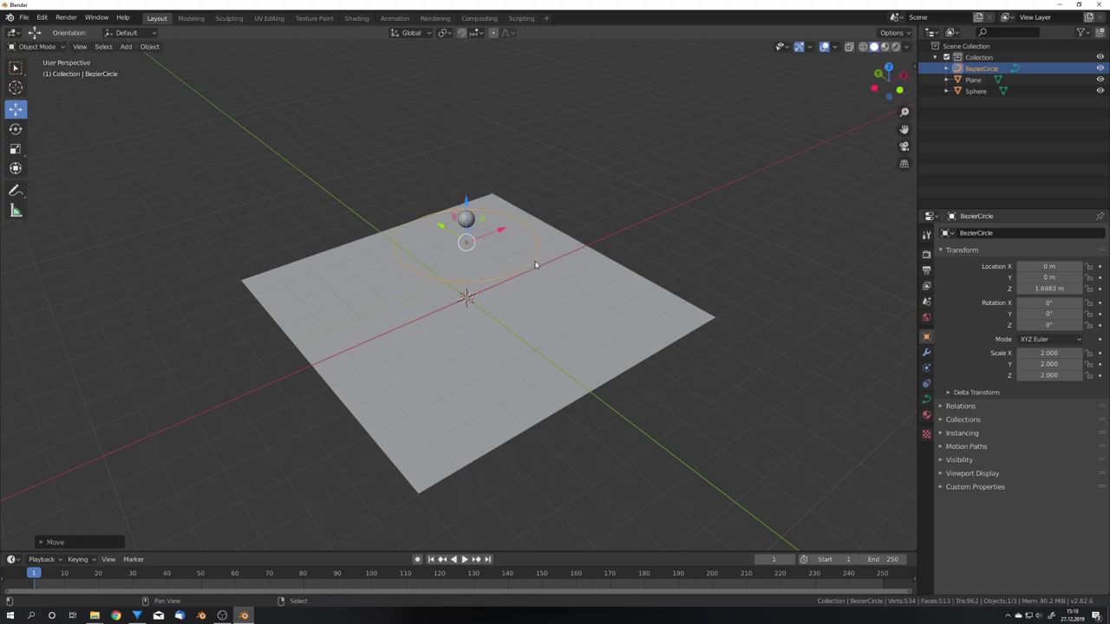
mouse_move(538, 266)
middle_down()
mouse_move(517, 208)
mouse_move(682, 285)
middle_up()
scroll(517, 204, up, 3)
Step: Reset the sphere's location and give it a Follow Path constraint targeting BezierCircle
click(524, 204)
middle_drag(801, 364, 597, 335)
key(alt+g)
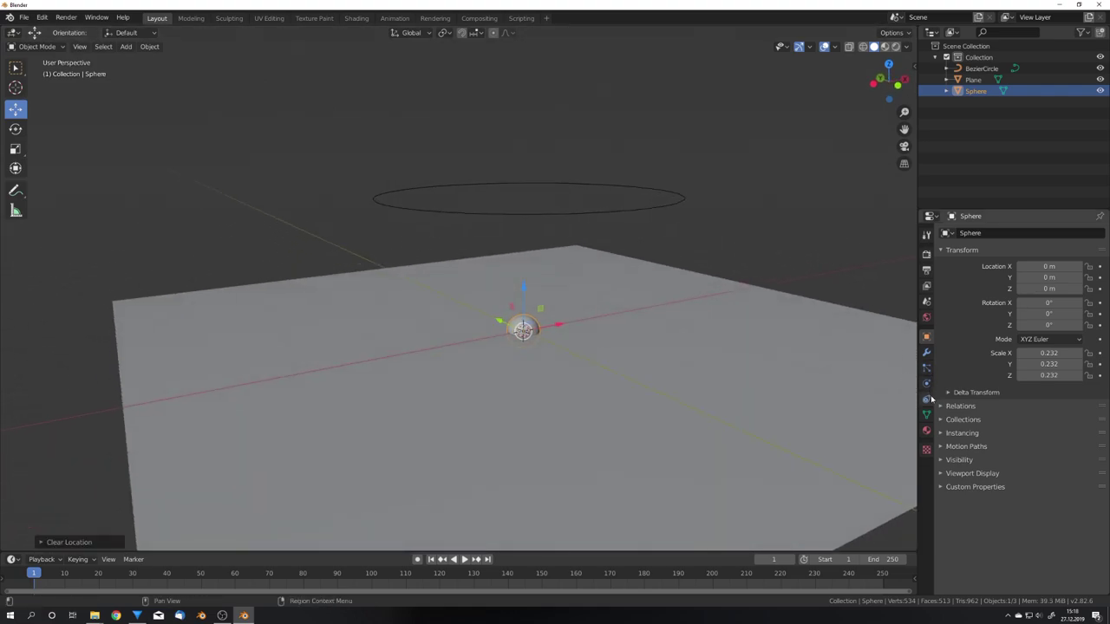
click(926, 399)
click(1014, 235)
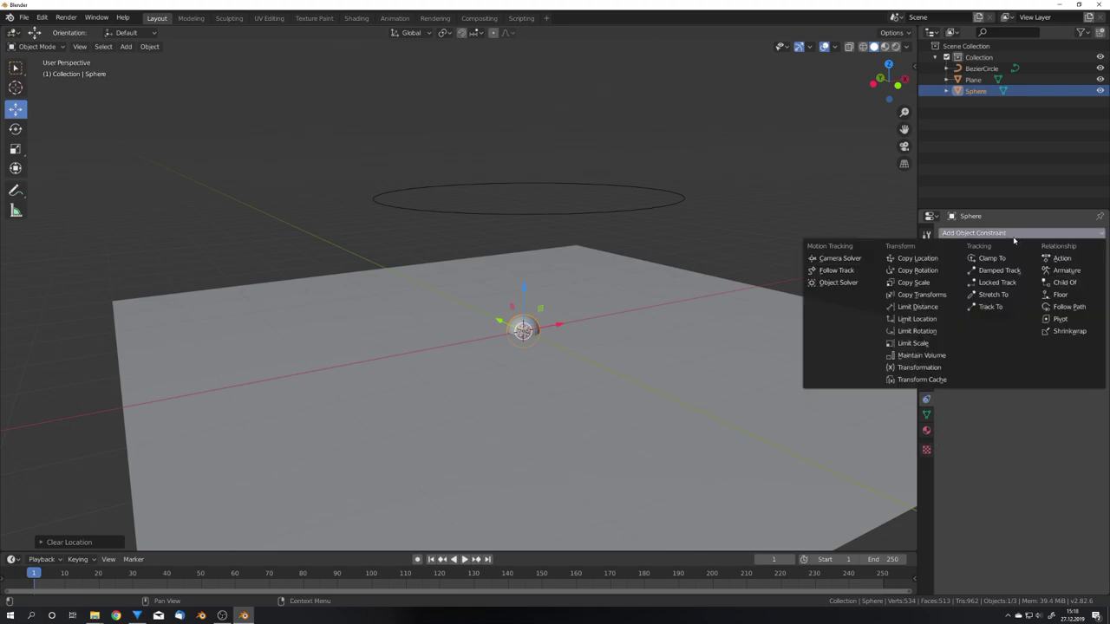
click(1069, 307)
click(1089, 272)
click(682, 192)
middle_drag(682, 192, 681, 299)
mouse_move(1063, 313)
mouse_down()
mouse_move(1098, 313)
mouse_move(1063, 313)
mouse_up()
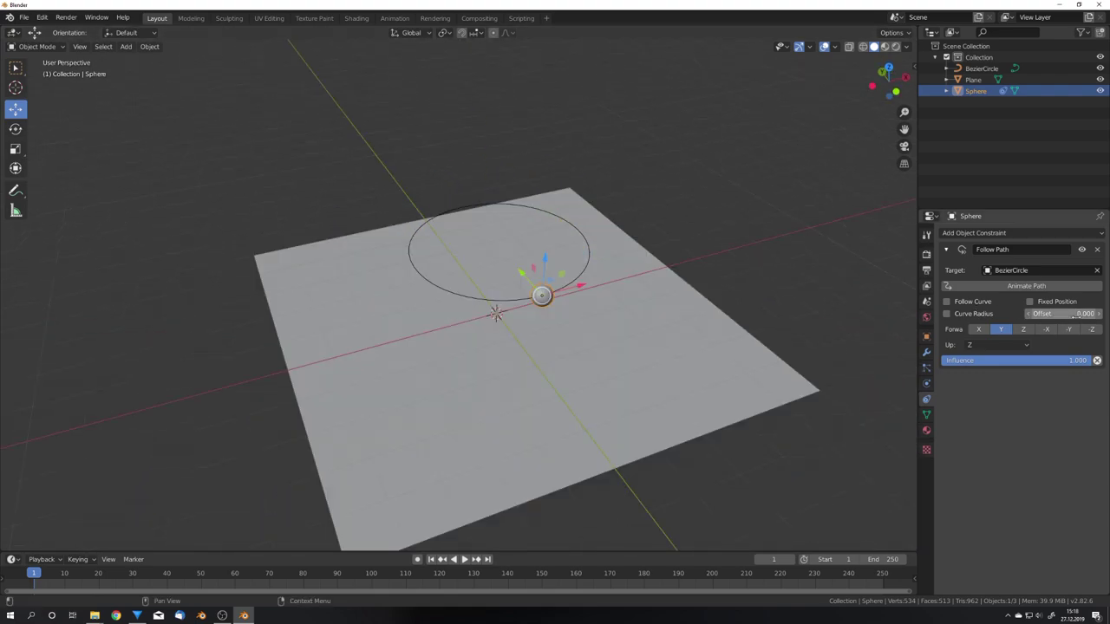
Step: Keyframe the path offset at 0 on frame 1 and 100 on frame 100
key(i)
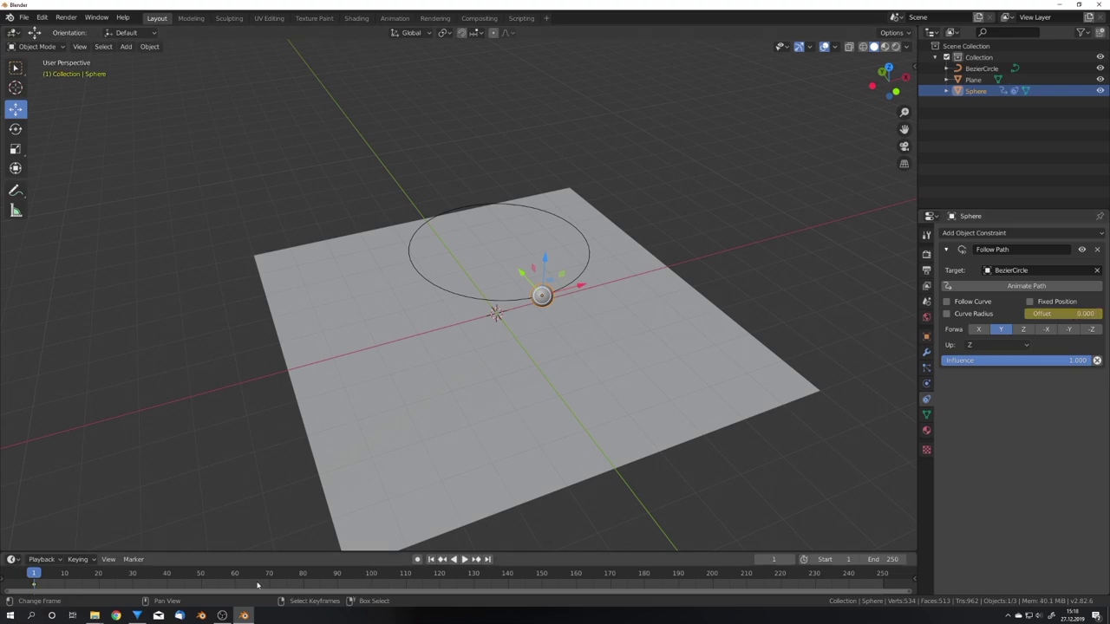
click(374, 589)
click(1070, 316)
text(100)
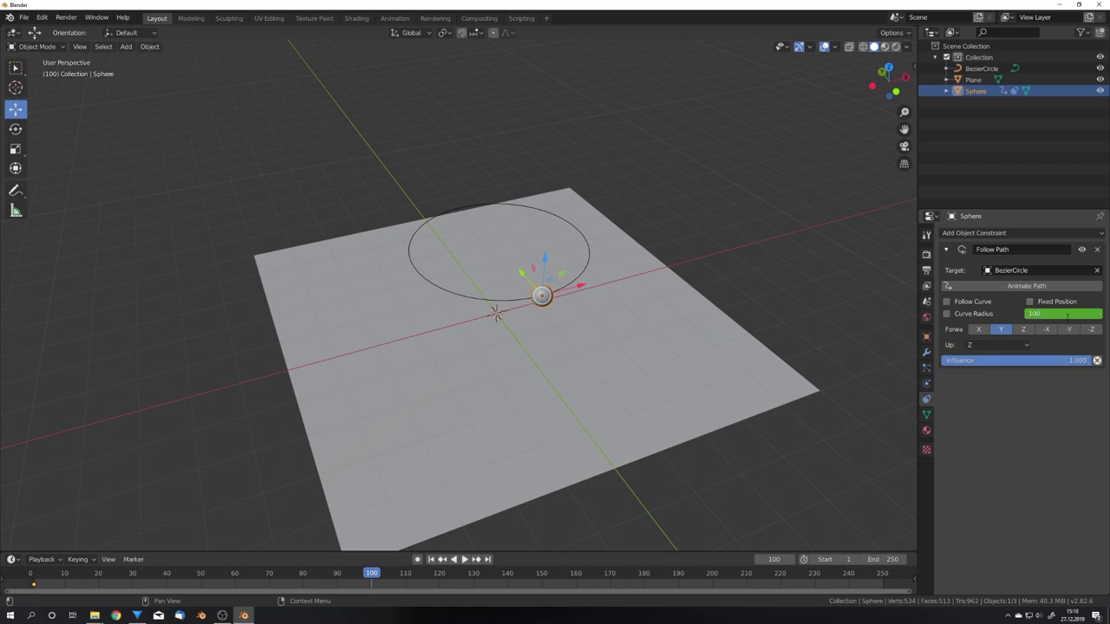
key(Return)
key(i)
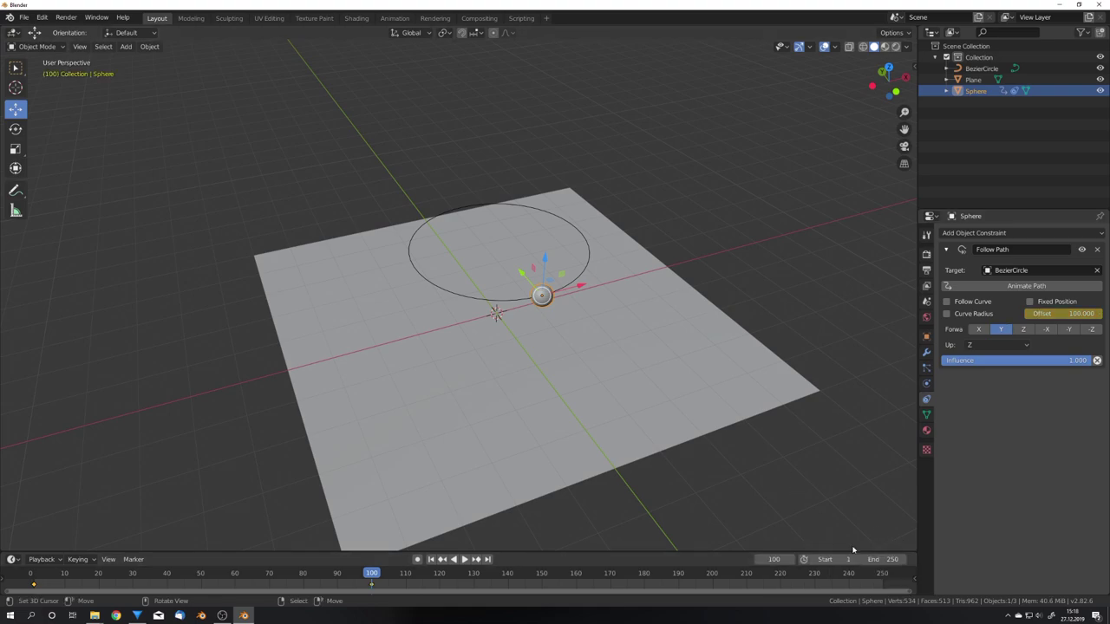
Step: Set the animation end frame to 100 and play from the first frame
click(883, 560)
text(100)
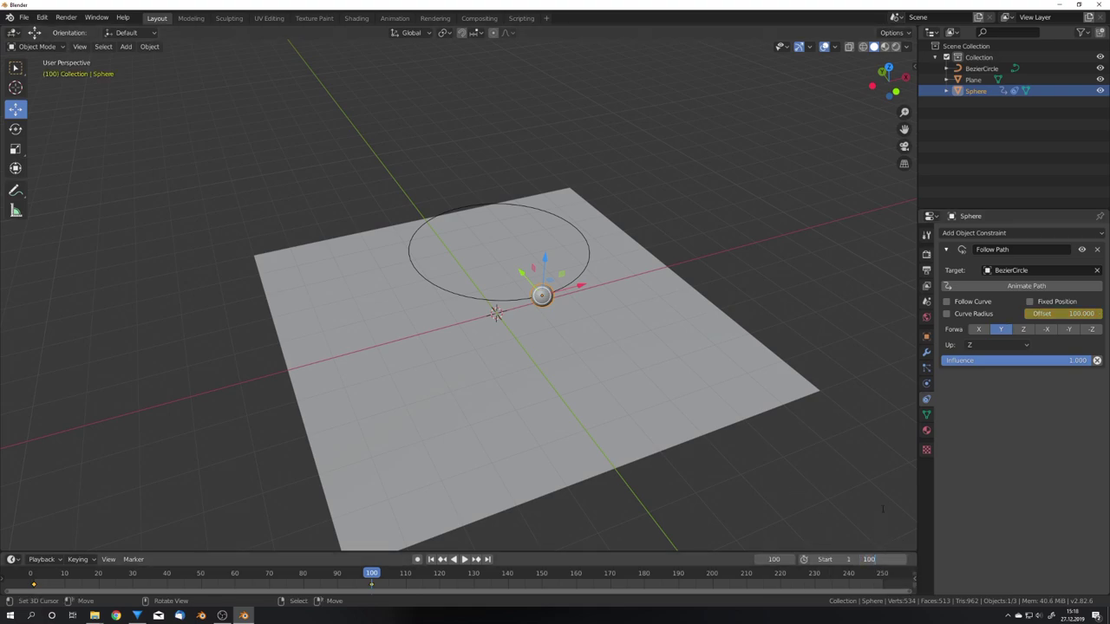
key(Return)
middle_drag(660, 431, 582, 382)
key(shift+Left)
key(space)
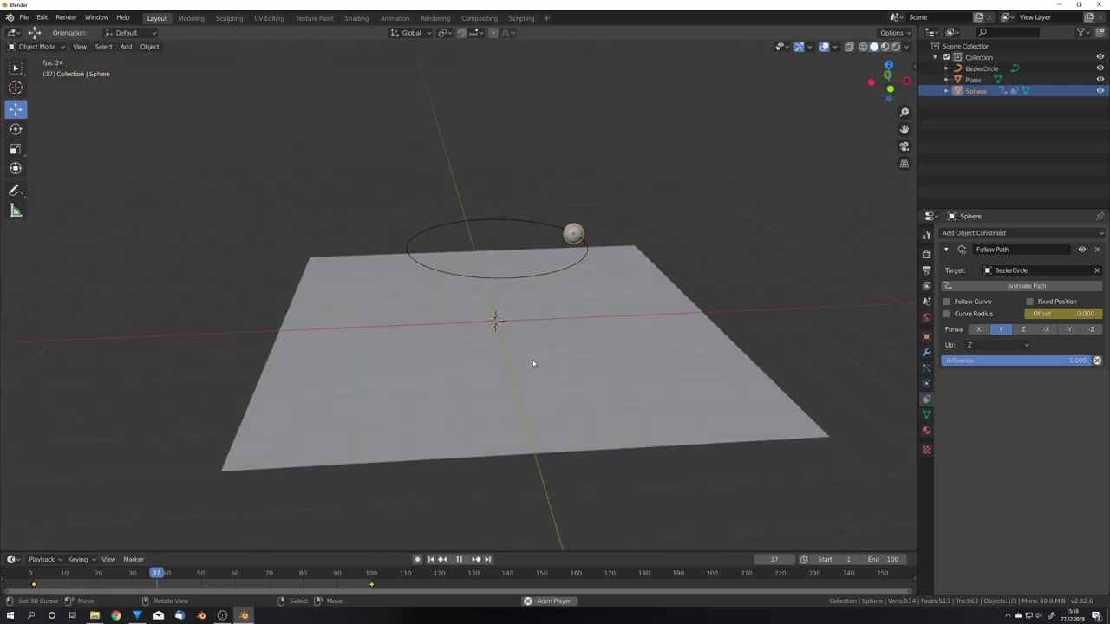
Step: In a Graph Editor, set the Offset curve's interpolation to Linear
key(space)
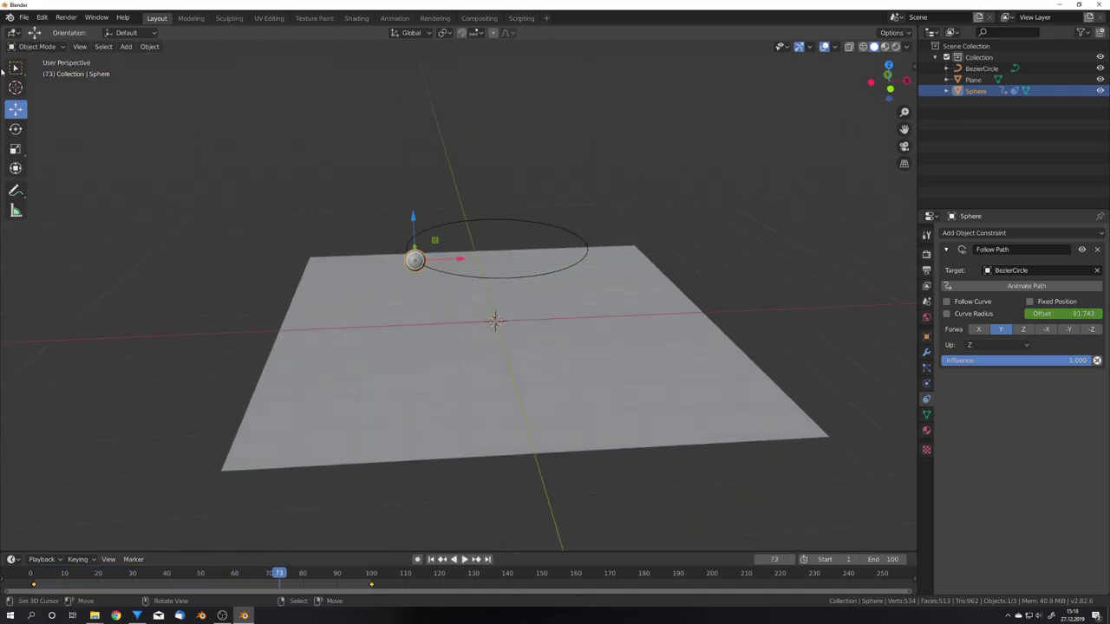
key(ctrl+space)
click(13, 32)
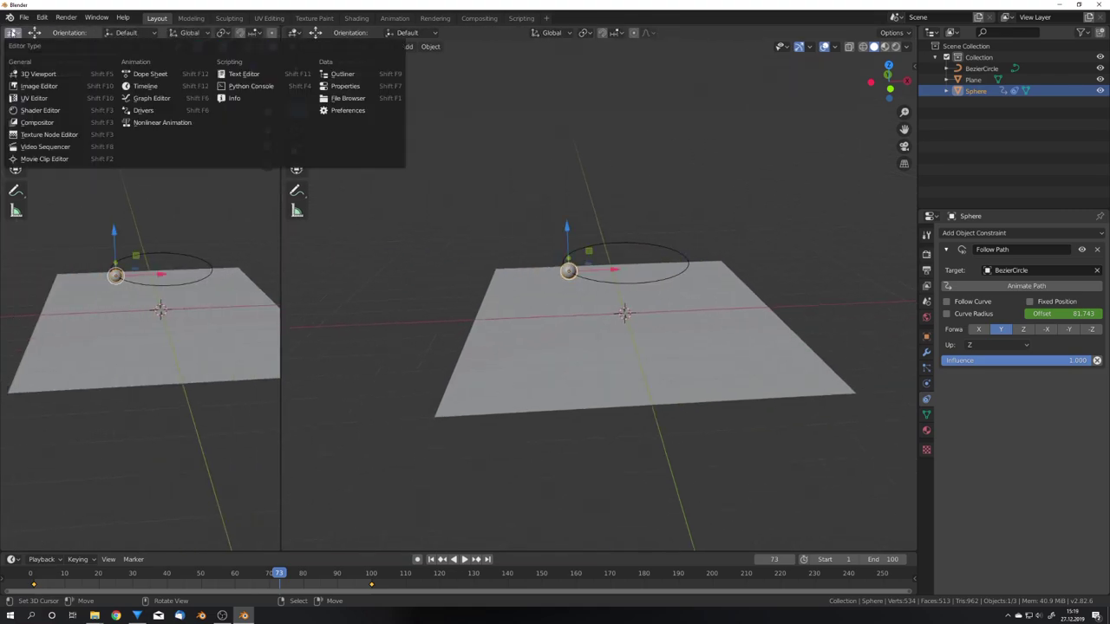
click(173, 104)
key(t)
click(92, 252)
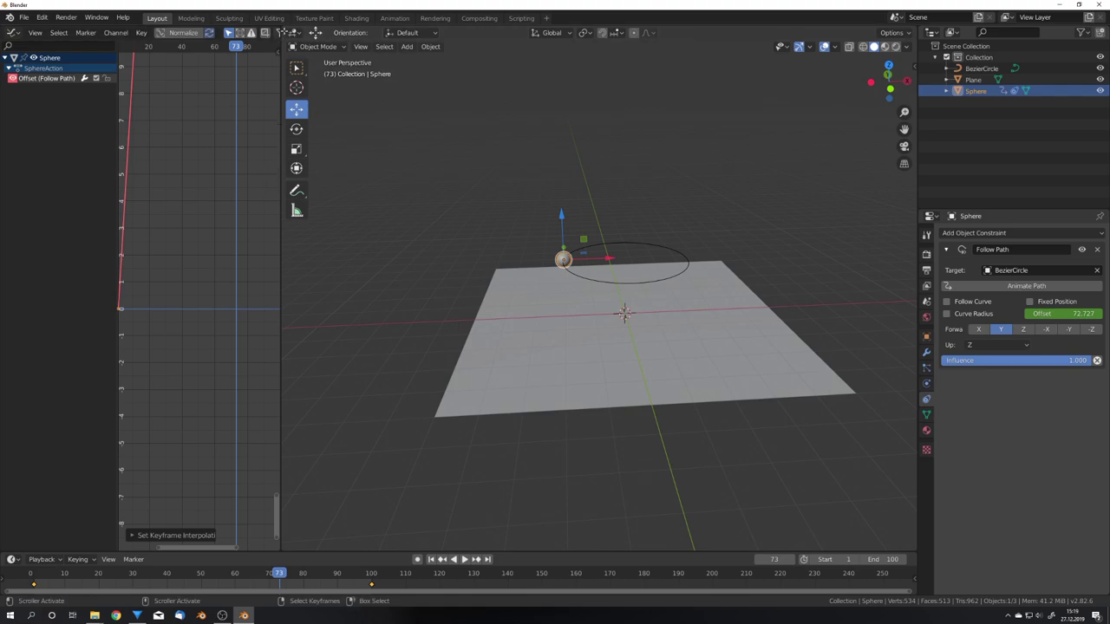
Step: Return to a single 3D view and replay the constant-speed animation
key(ctrl+space)
key(space)
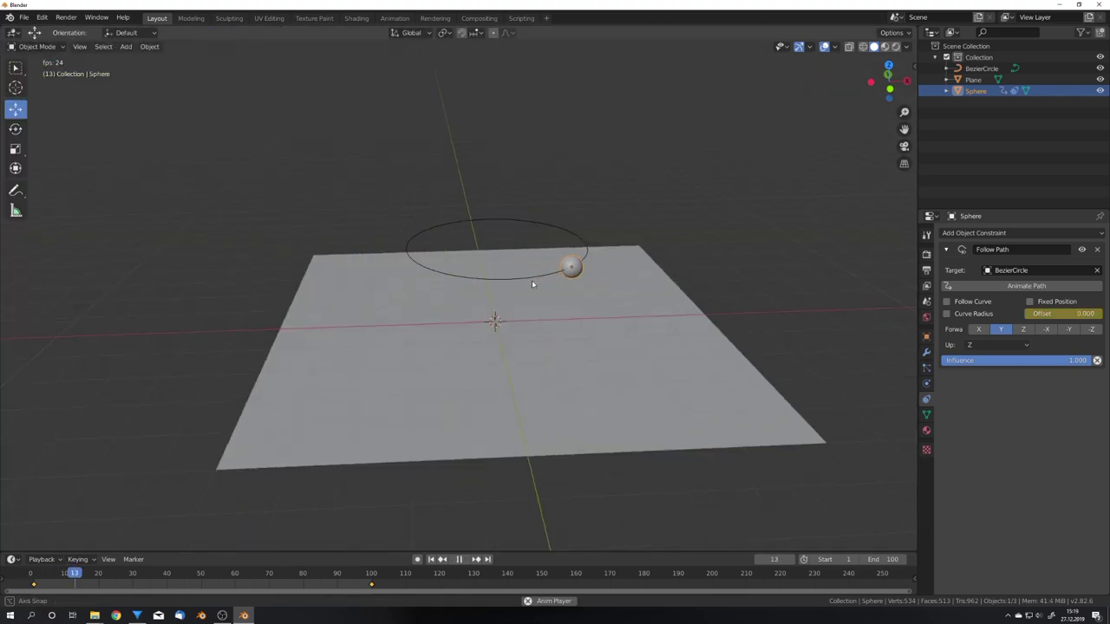
mouse_move(528, 288)
middle_down()
mouse_move(538, 260)
mouse_move(575, 310)
middle_up()
key(space)
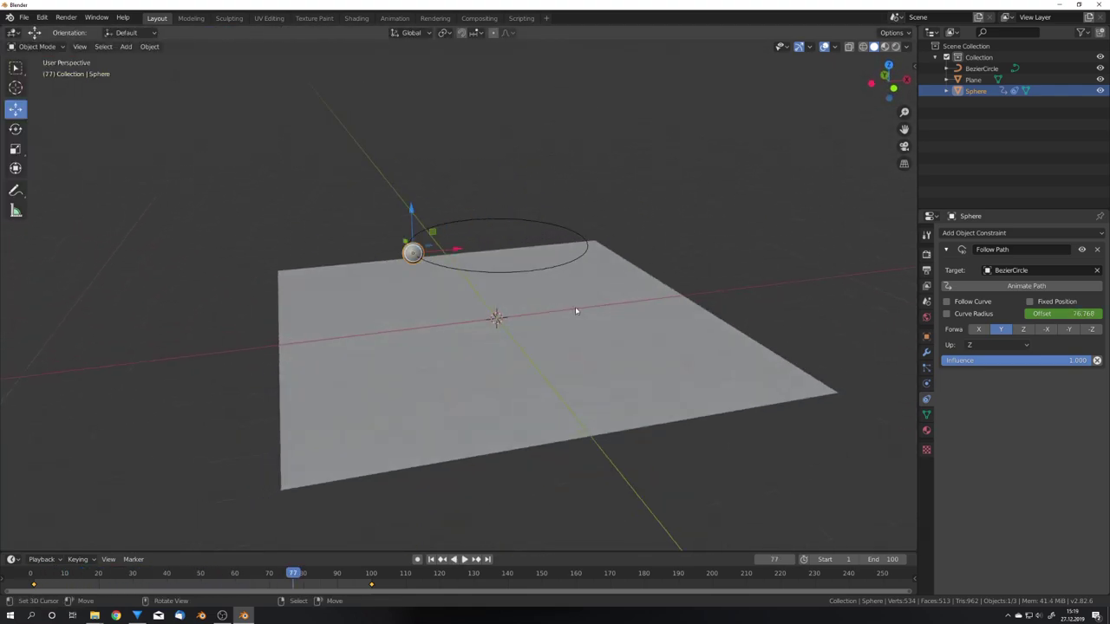
Step: Make the sphere a Fluid Flow object with Liquid type, Inflow behaviour and Initial Velocity on
click(927, 383)
click(1058, 259)
click(1050, 317)
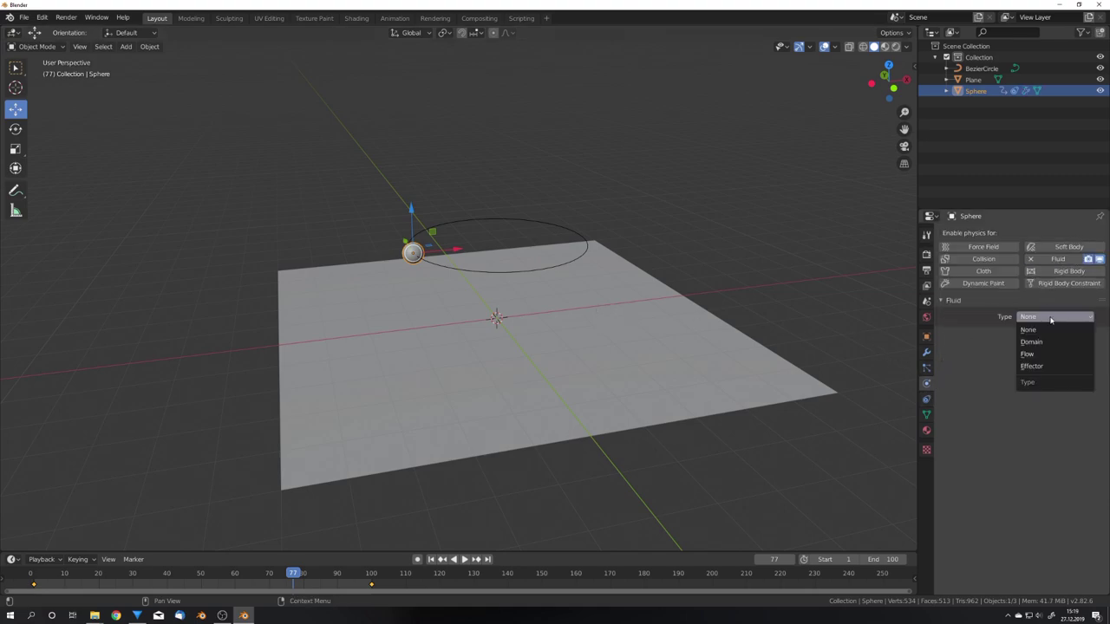
click(1041, 354)
click(1054, 401)
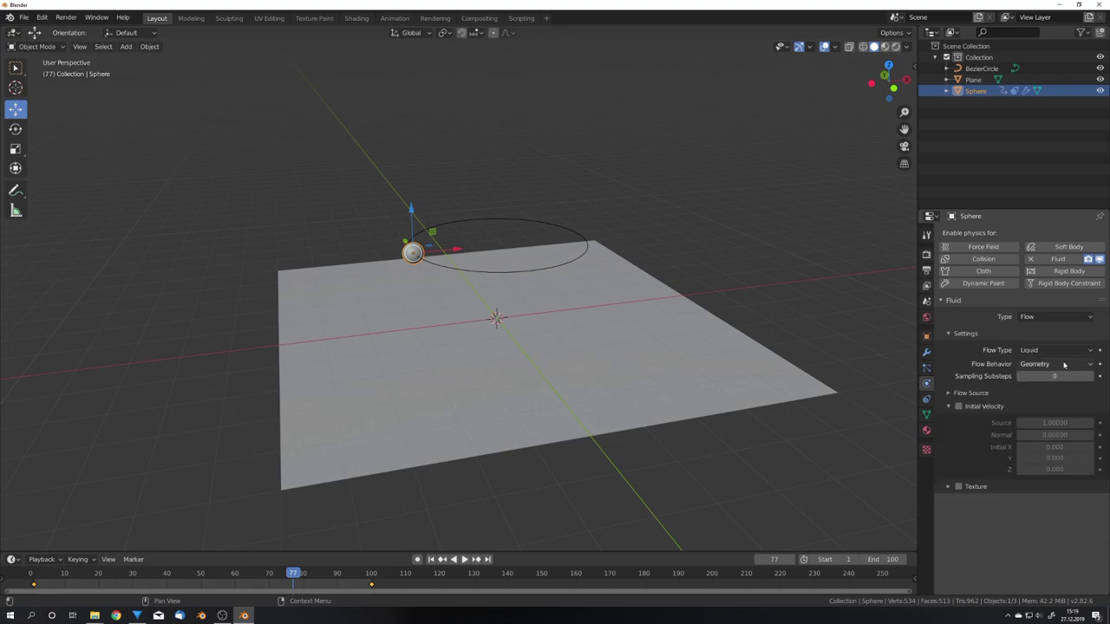
click(1061, 365)
click(1054, 379)
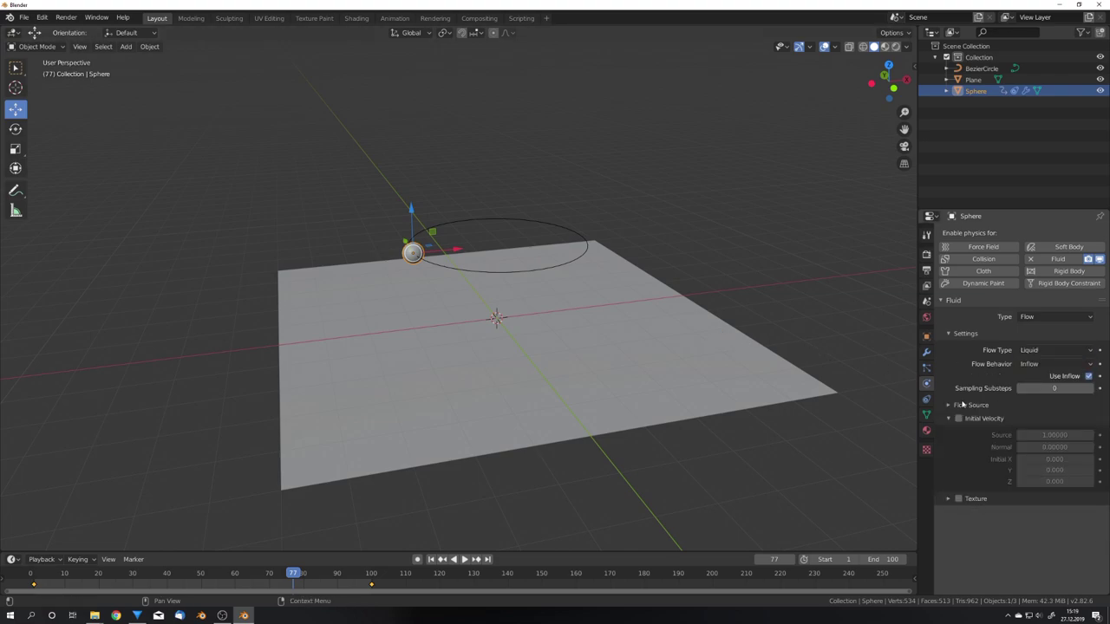
click(959, 419)
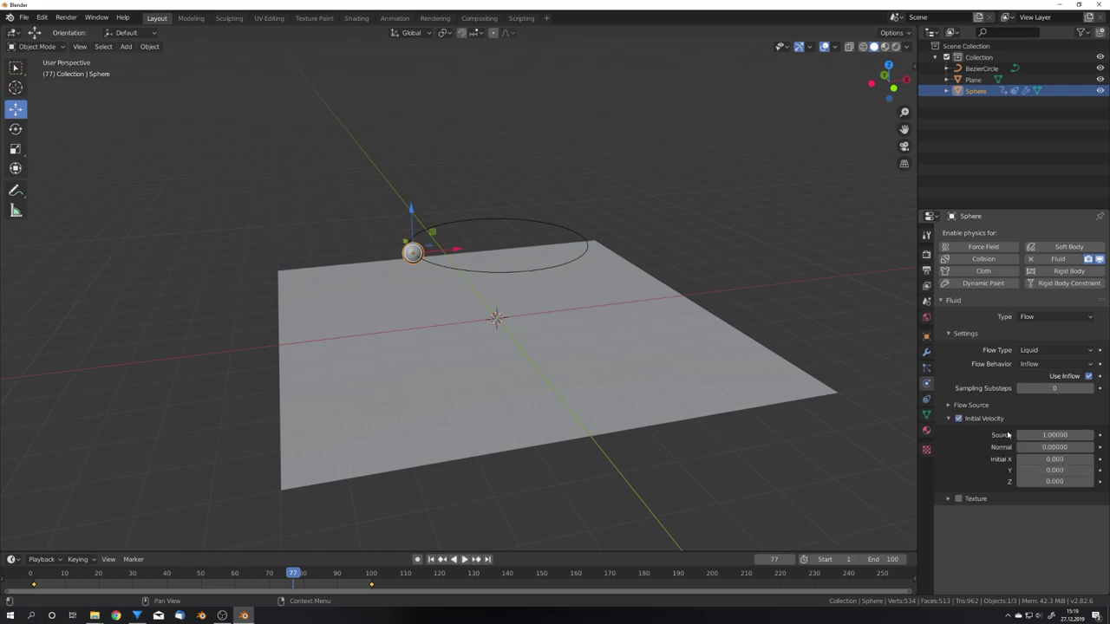
middle_drag(685, 343, 606, 337)
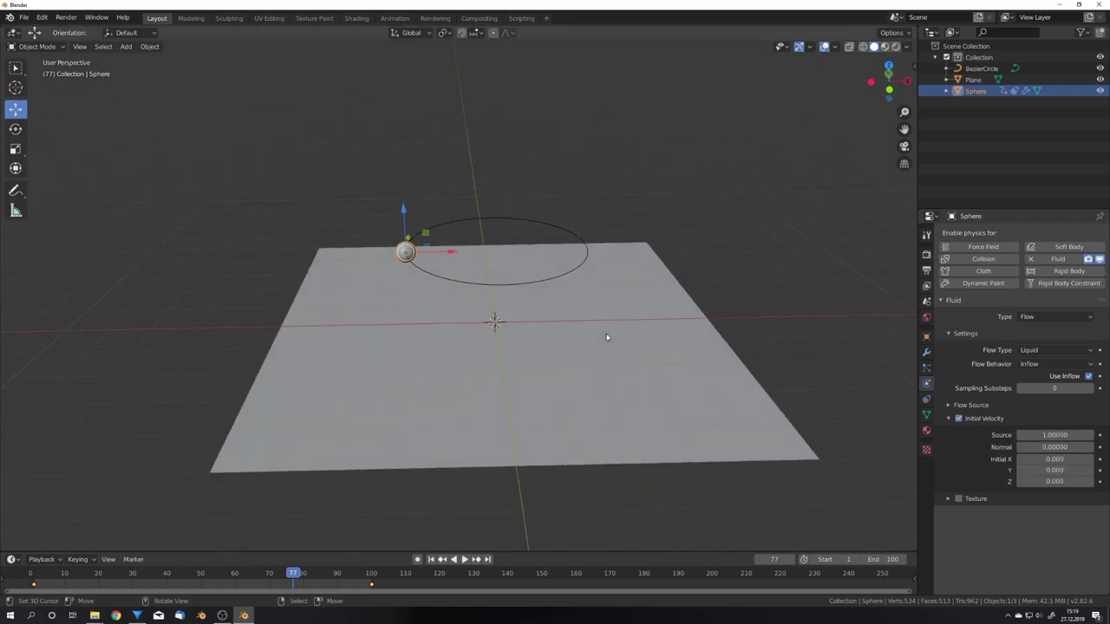
Step: Set the plane's fluid type to Effector as a collision obstacle
click(606, 337)
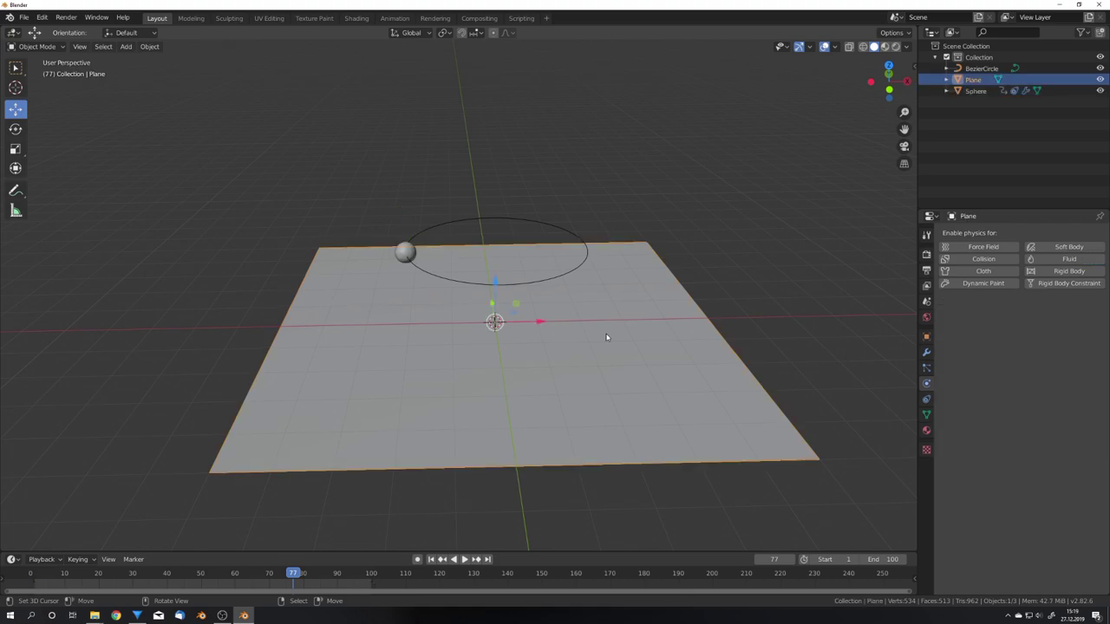
click(1045, 316)
click(1053, 366)
Step: Add a cube, enlarge it and raise it along Z to enclose the scene
key(shift+a)
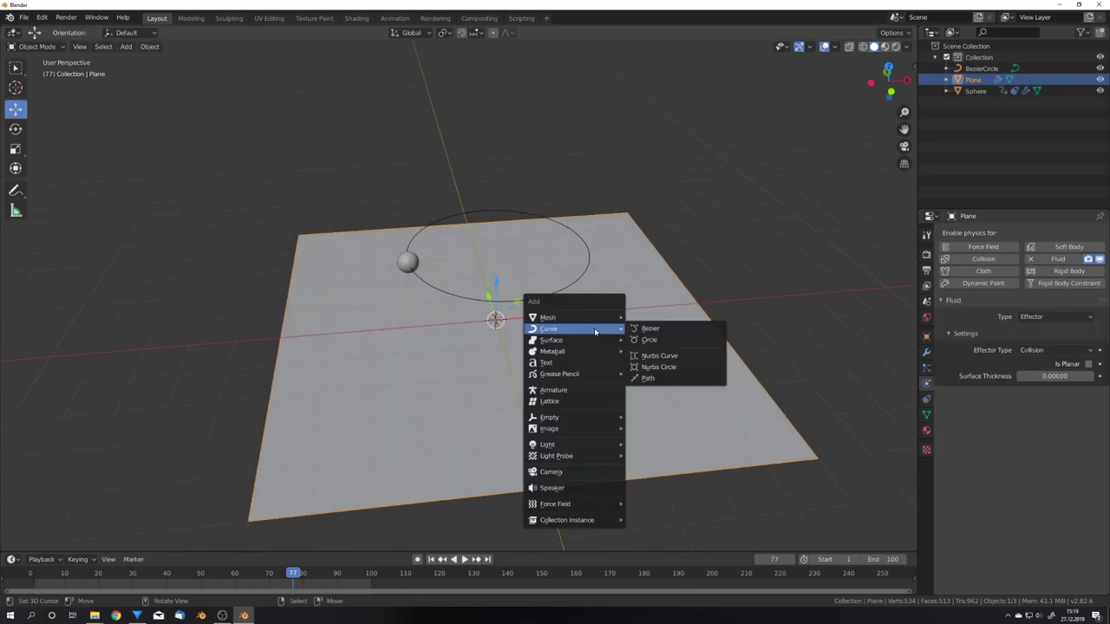
click(659, 328)
mouse_move(659, 328)
middle_down()
mouse_move(568, 328)
mouse_move(568, 286)
middle_up()
key(s)
click(723, 350)
key(g)
key(z)
click(642, 319)
key(s)
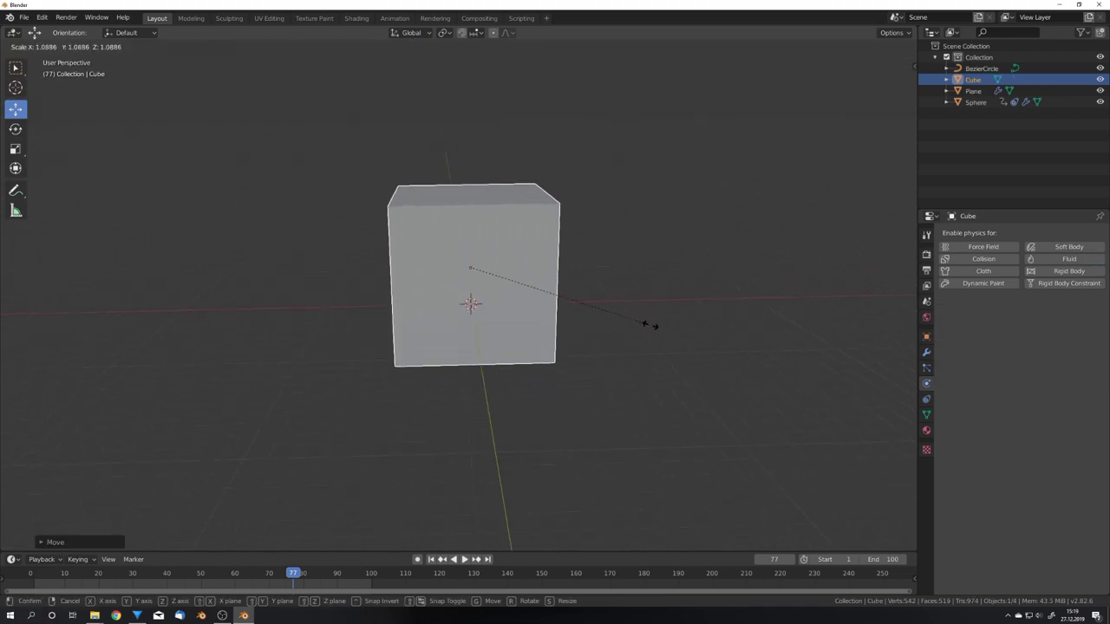
Step: Make the cube a Liquid fluid domain with FLIP simulation enabled
click(1050, 264)
click(1041, 317)
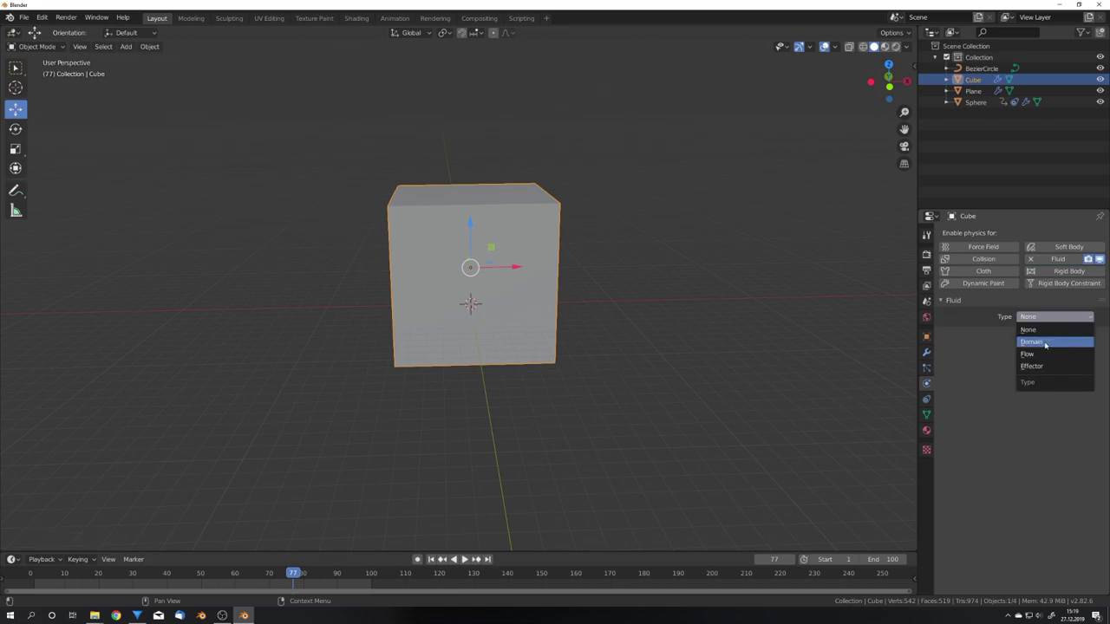
click(1049, 343)
click(1032, 375)
scroll(1006, 364, down, 4)
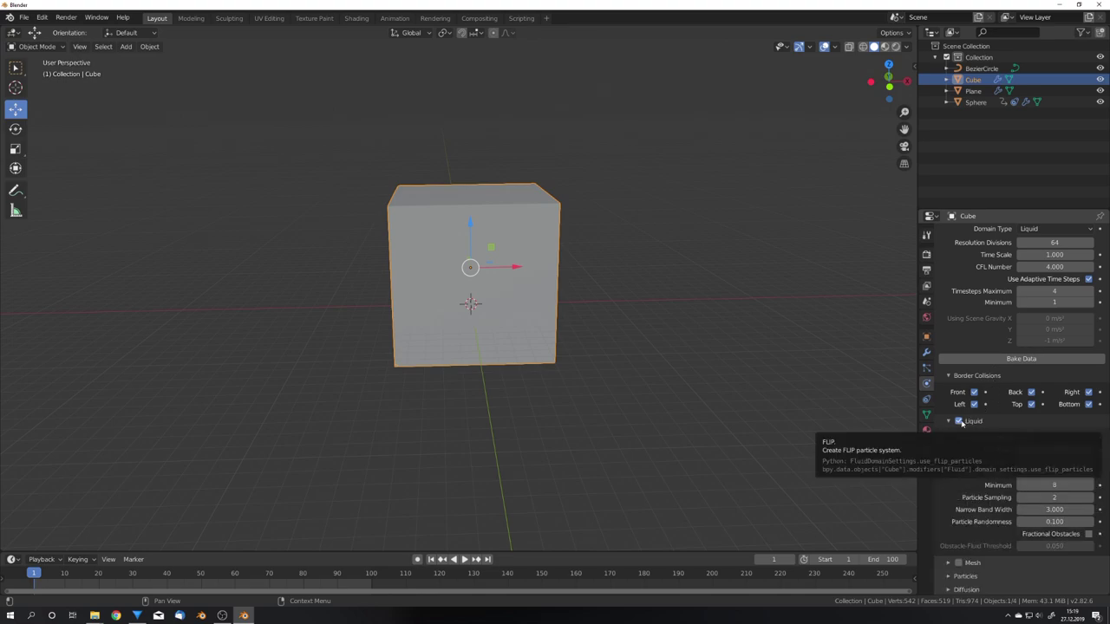
middle_drag(659, 330, 710, 345)
scroll(710, 345, up, 5)
scroll(711, 344, down, 5)
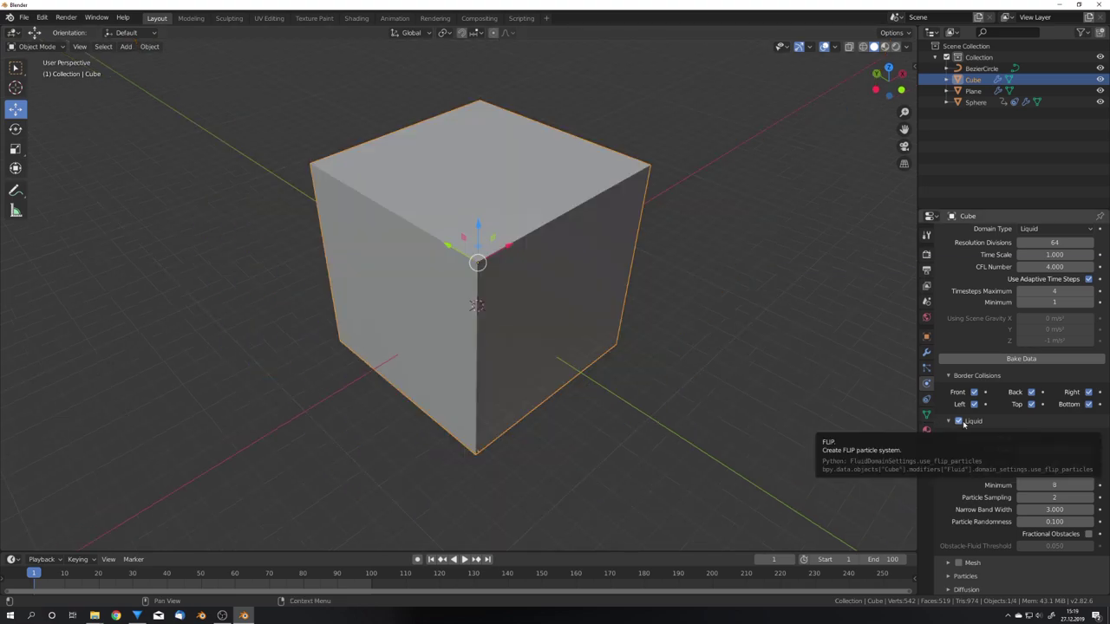
click(959, 421)
mouse_move(699, 352)
middle_down()
mouse_move(615, 317)
mouse_move(650, 307)
middle_up()
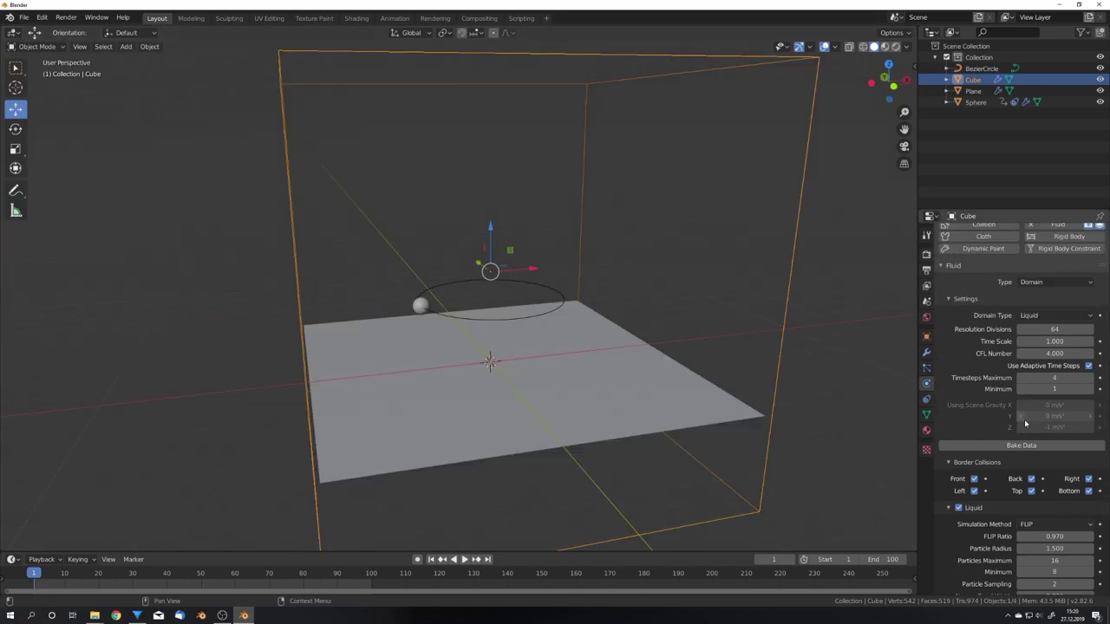
Step: Save the file, then flatten the domain box along Z and reposition it
scroll(592, 303, down, 2)
key(ctrl+s)
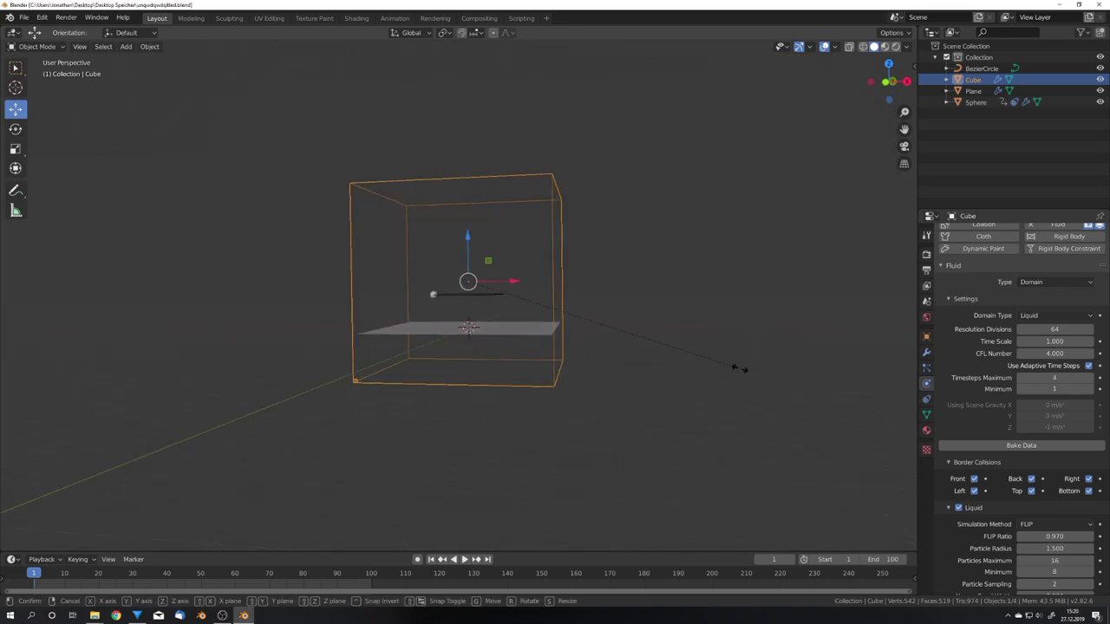
key(s)
key(z)
click(622, 339)
key(g)
key(z)
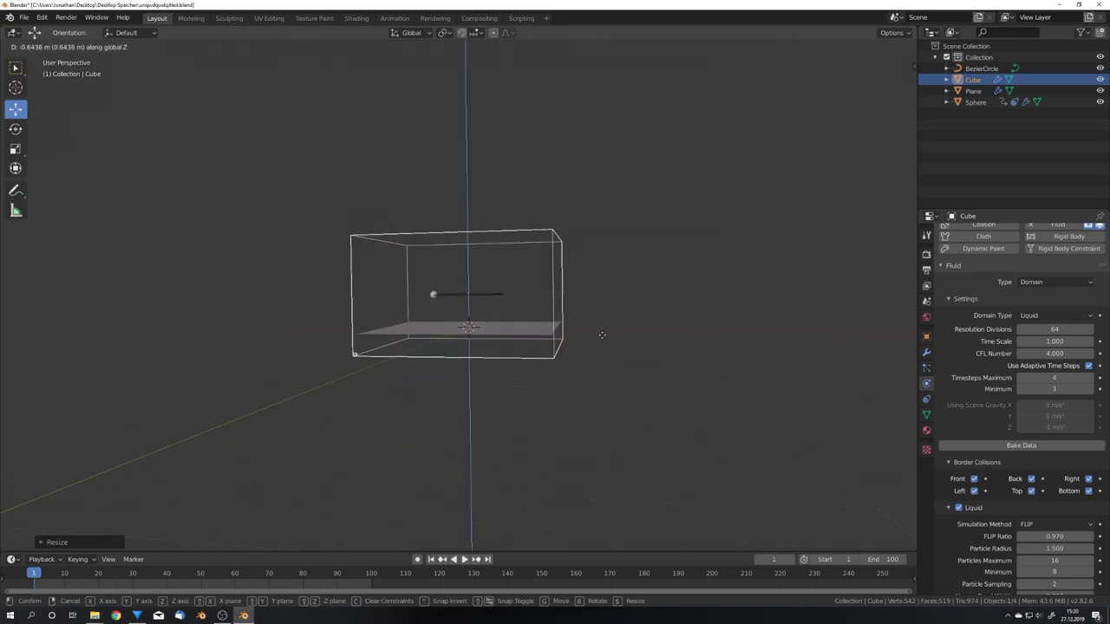
key(Escape)
key(g)
click(586, 332)
scroll(586, 332, up, 5)
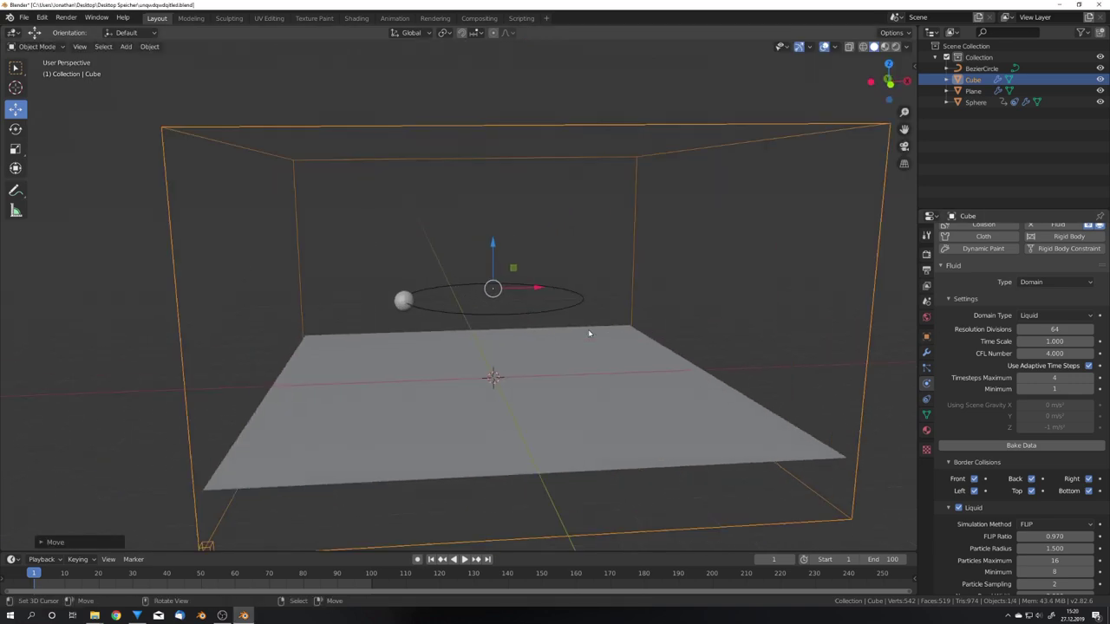
Step: Bake the liquid simulation data and play it back
click(1001, 447)
key(space)
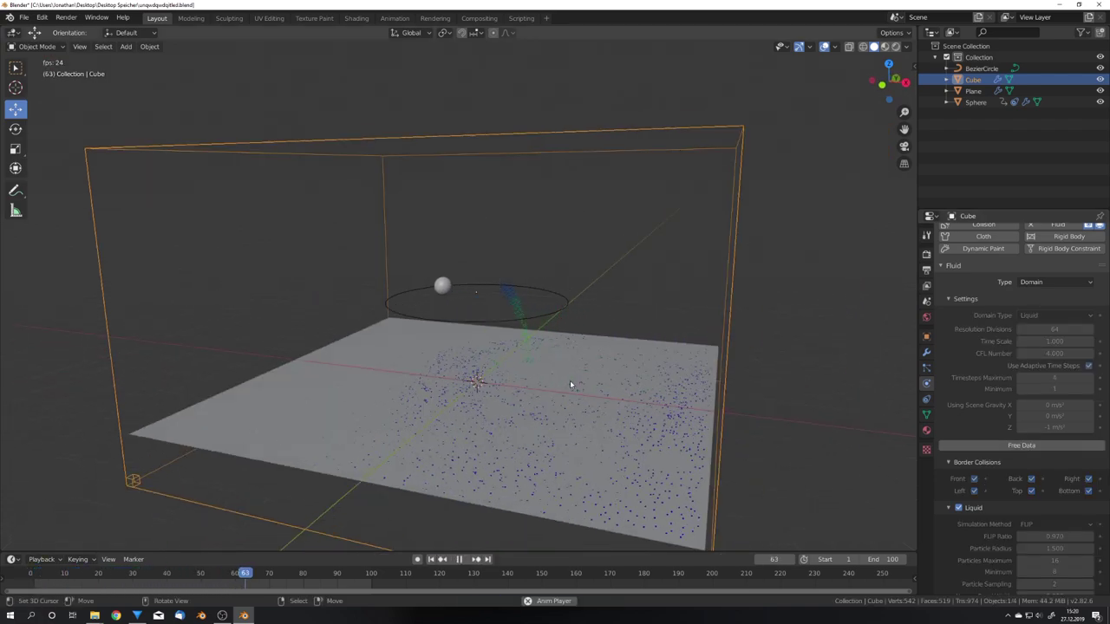
key(space)
scroll(620, 536, up, 5)
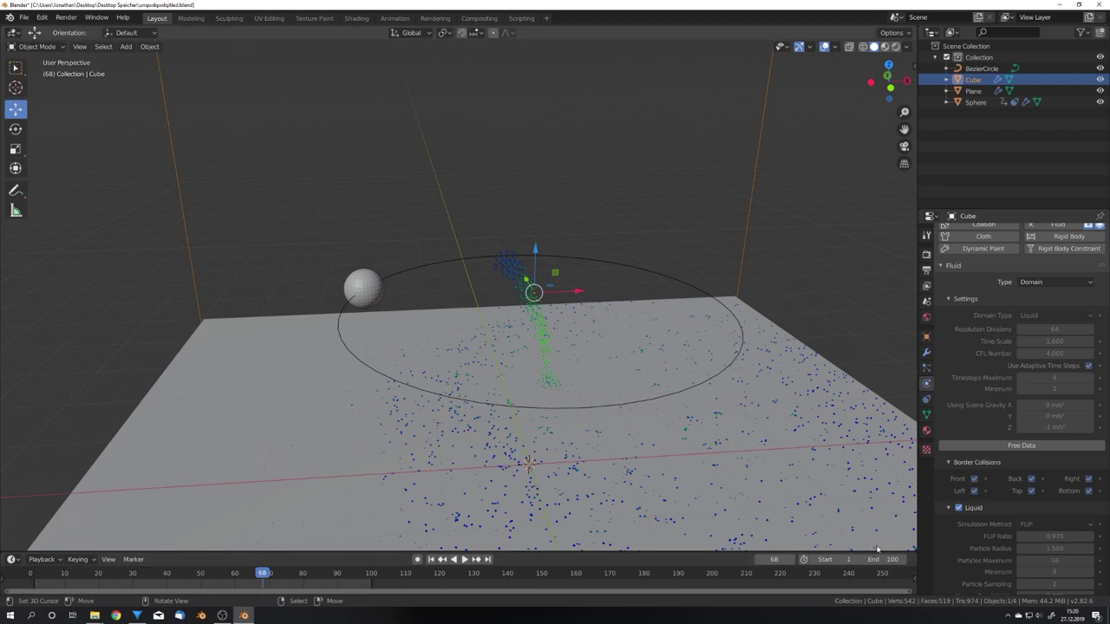
Step: Set the scene end frame to 50 and replay the simulation from frame 1
click(873, 556)
scroll(1023, 399, down, 3)
scroll(1023, 399, down, 4)
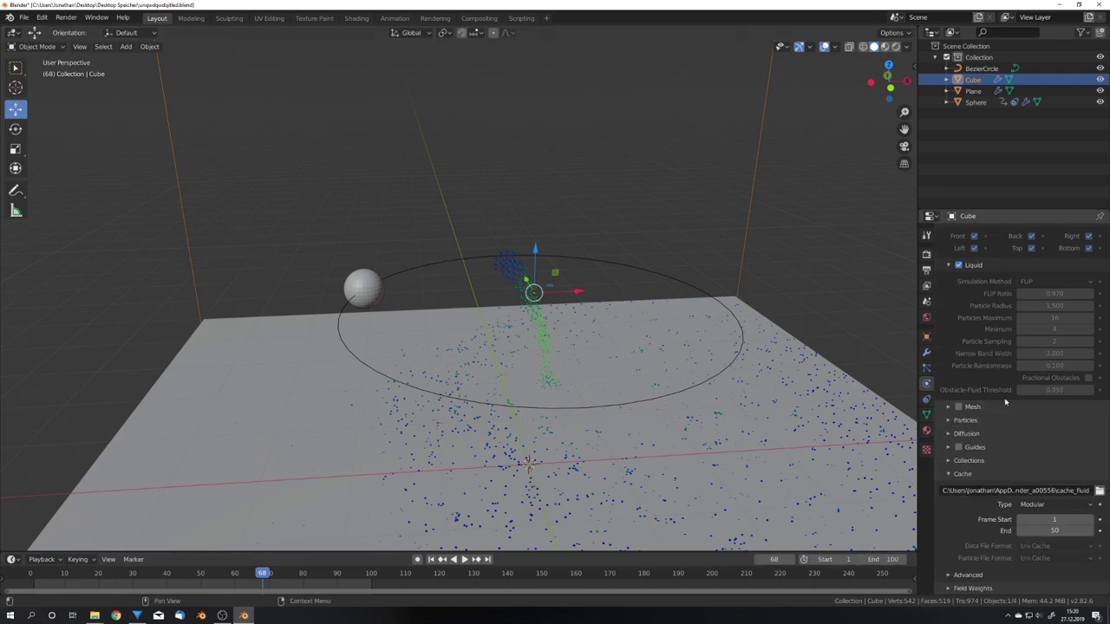
text(50)
key(Return)
key(shift+Left)
mouse_move(589, 408)
middle_down()
mouse_move(741, 400)
mouse_move(693, 411)
mouse_move(680, 364)
mouse_move(620, 399)
mouse_move(682, 368)
middle_up()
key(space)
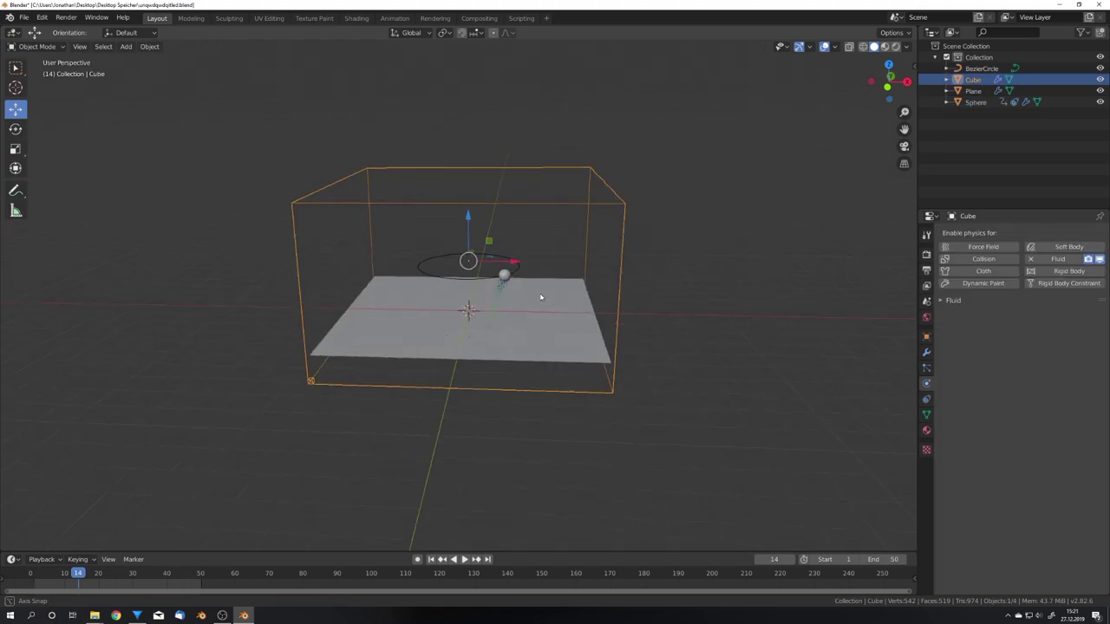
Step: Make the cube a Dynamic Paint brush painting from the FLIP Particles system
click(927, 367)
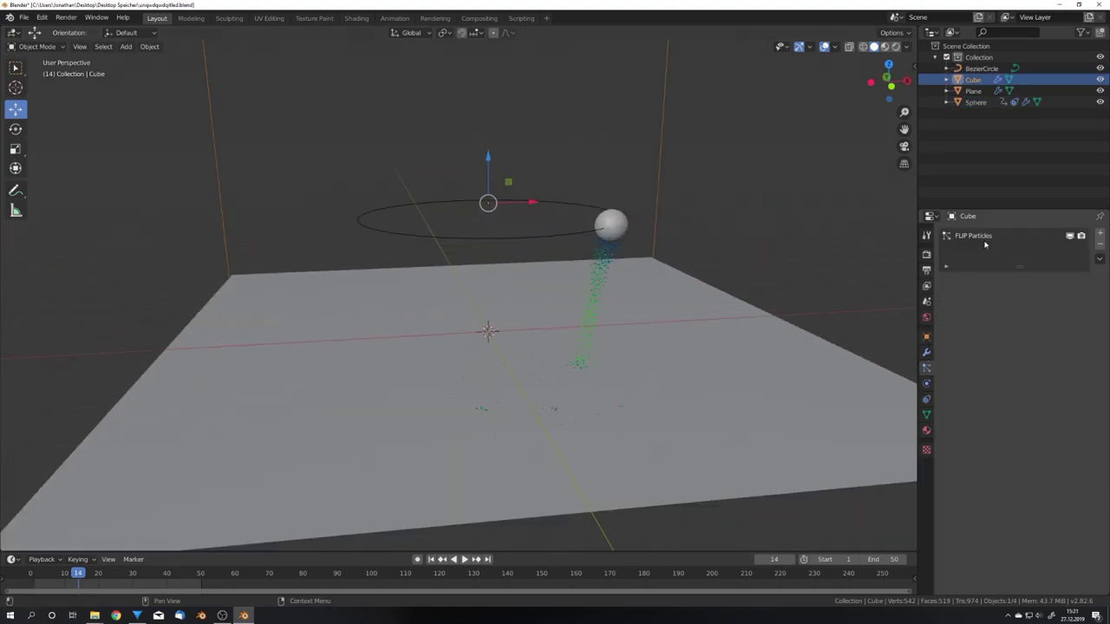
click(926, 384)
click(972, 283)
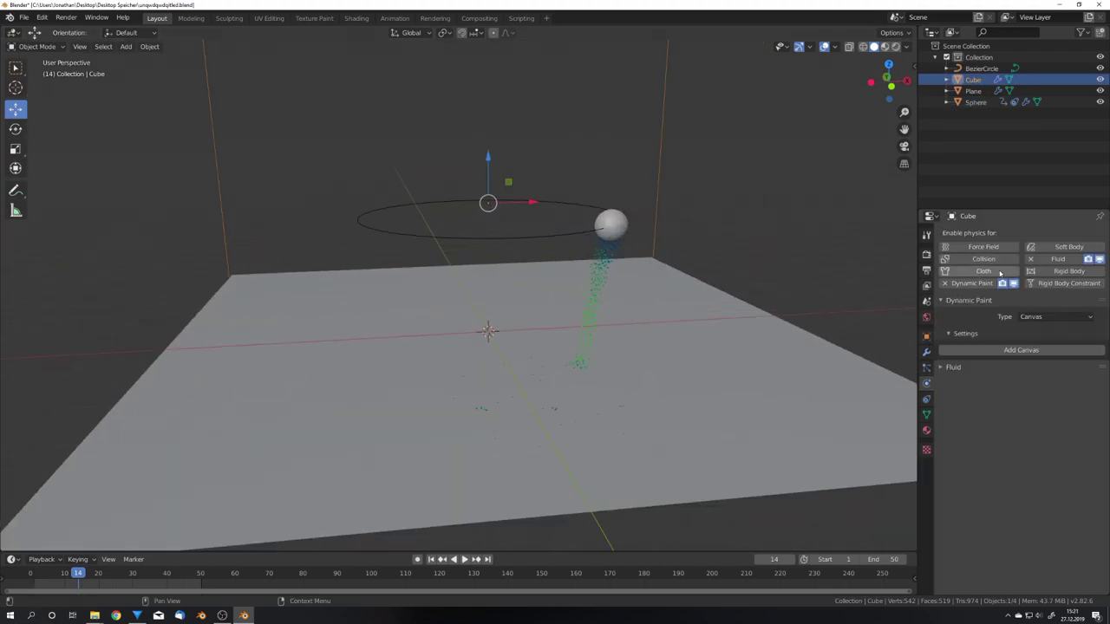
click(1049, 316)
click(1043, 344)
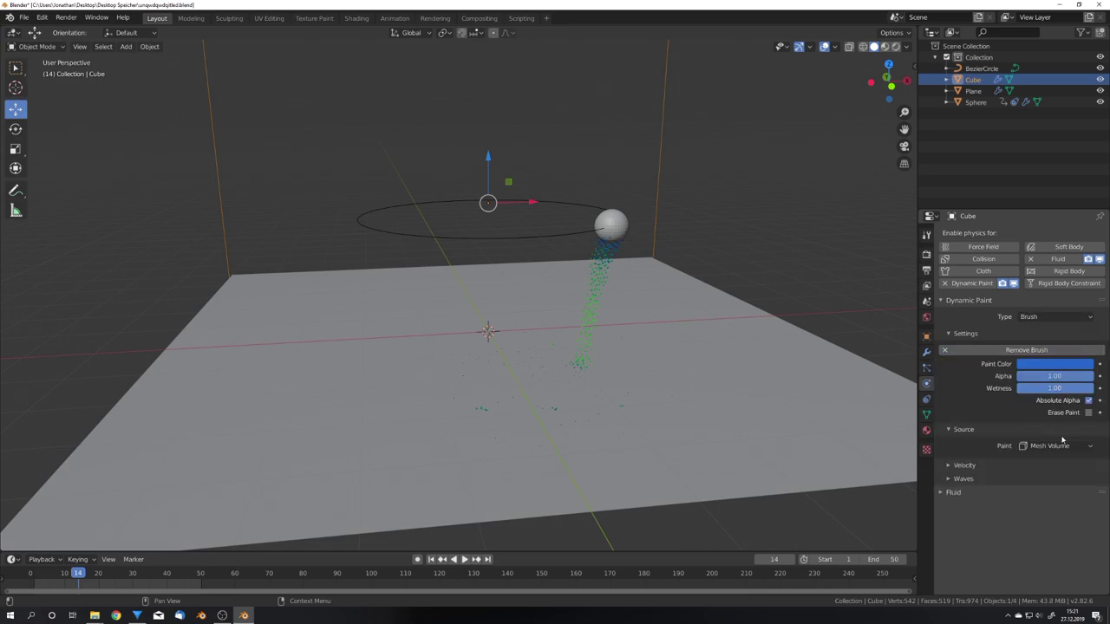
click(1057, 446)
click(1057, 463)
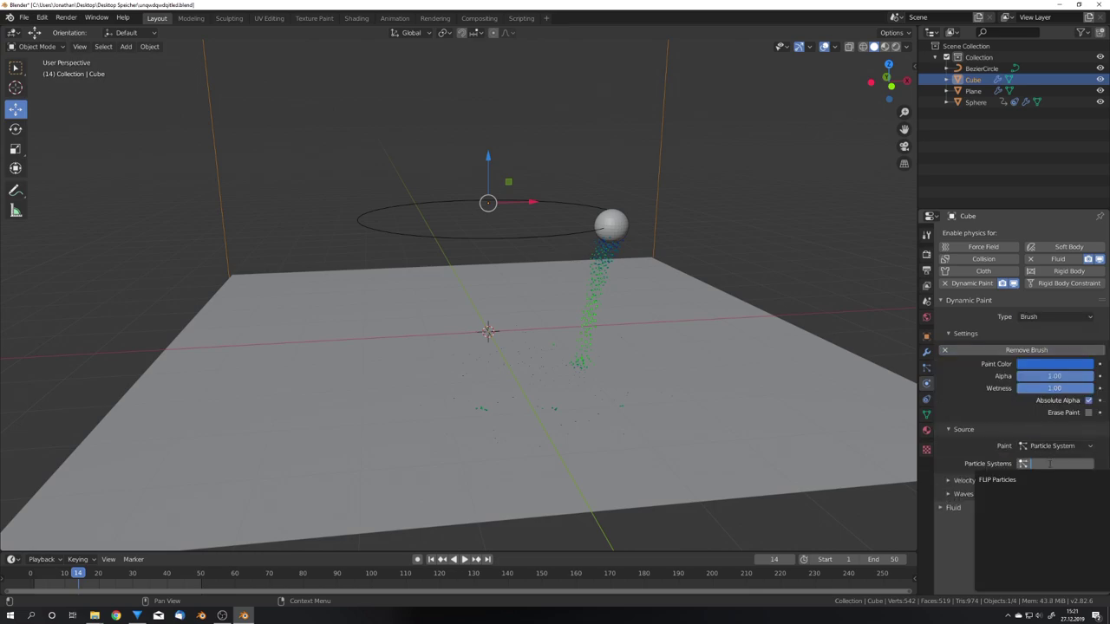
click(998, 479)
middle_drag(642, 391, 674, 392)
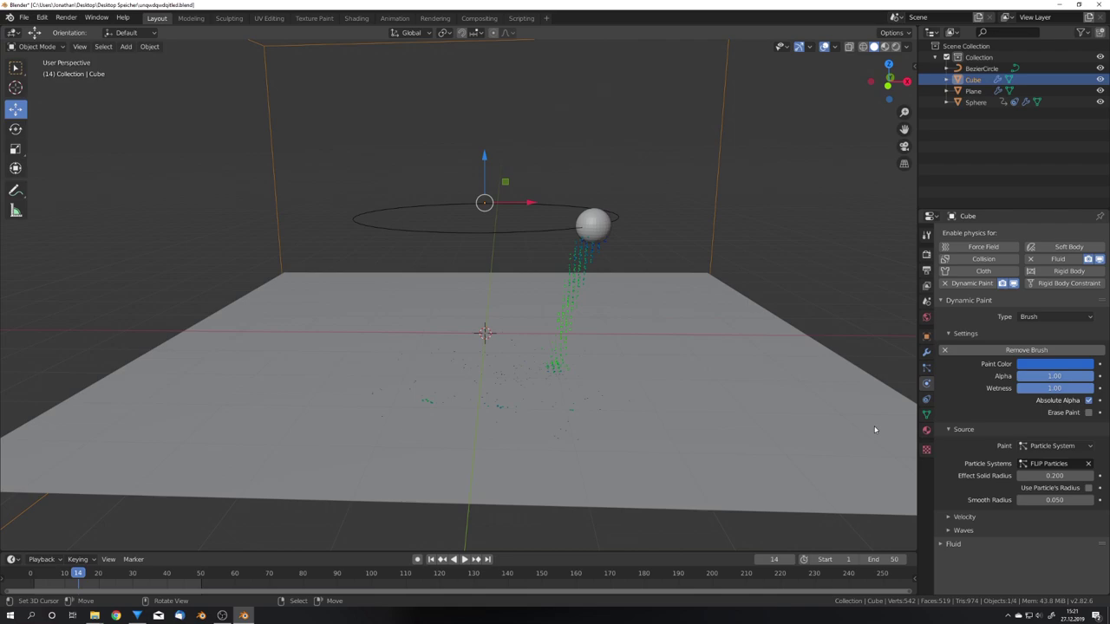
Step: Set the brush's effect solid radius to 0.060
click(1063, 476)
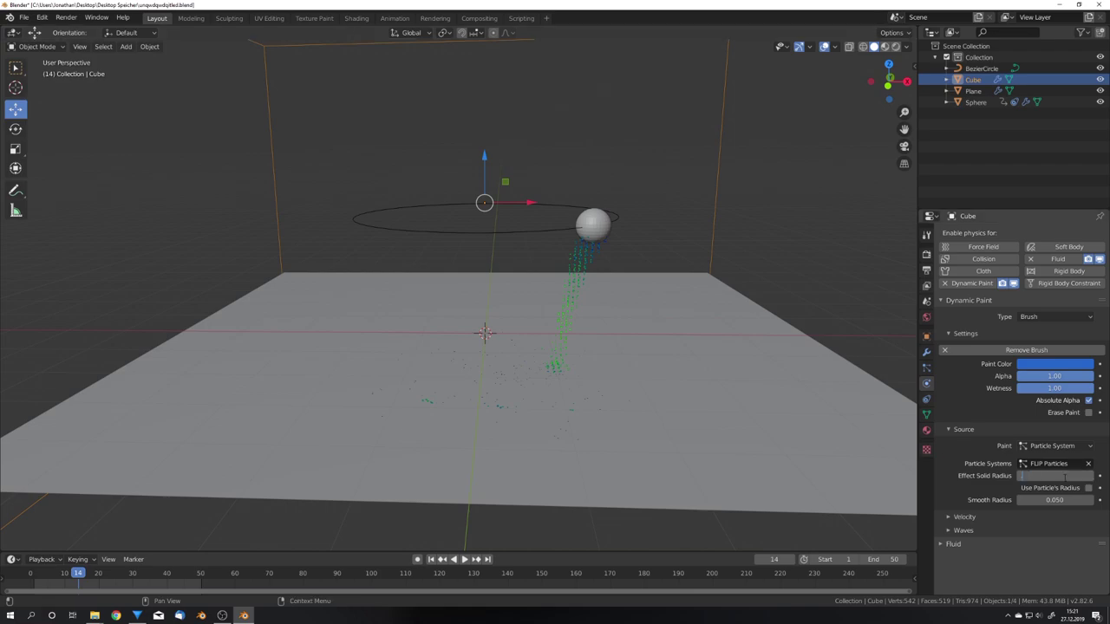
key(Return)
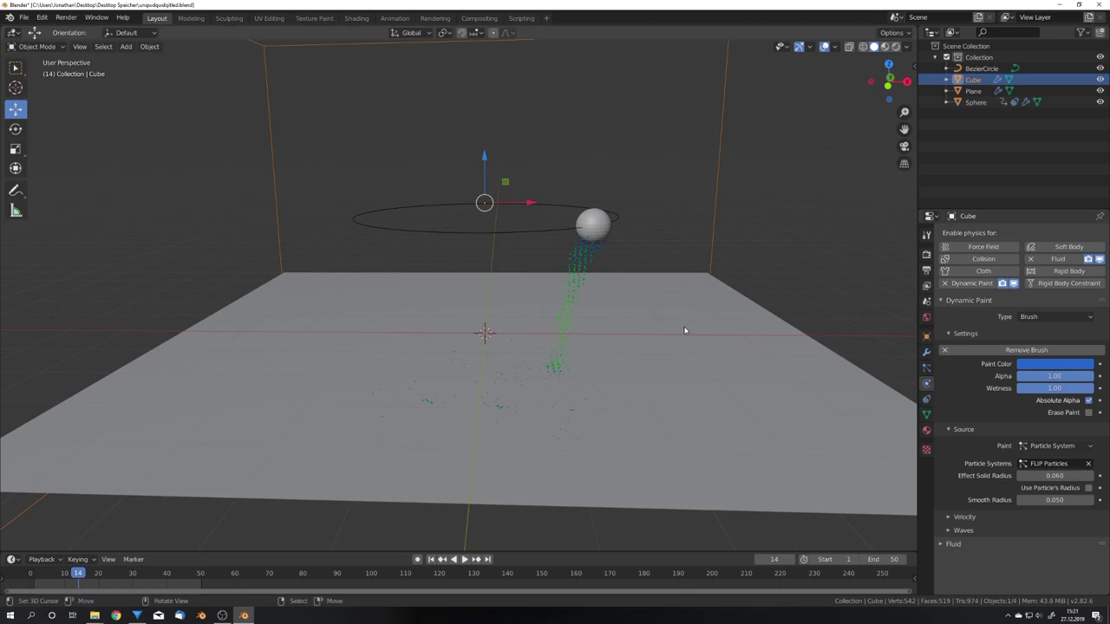
click(682, 325)
Step: Add a Simple Subdivision Surface modifier with viewport and render levels of 6
click(927, 353)
click(1006, 233)
click(893, 415)
click(1062, 336)
drag(980, 372, 1007, 361)
mouse_move(627, 373)
middle_down()
mouse_move(630, 387)
mouse_move(502, 384)
middle_up()
Step: Change the viewport shading and show the plane's physics settings
middle_drag(581, 391, 566, 345)
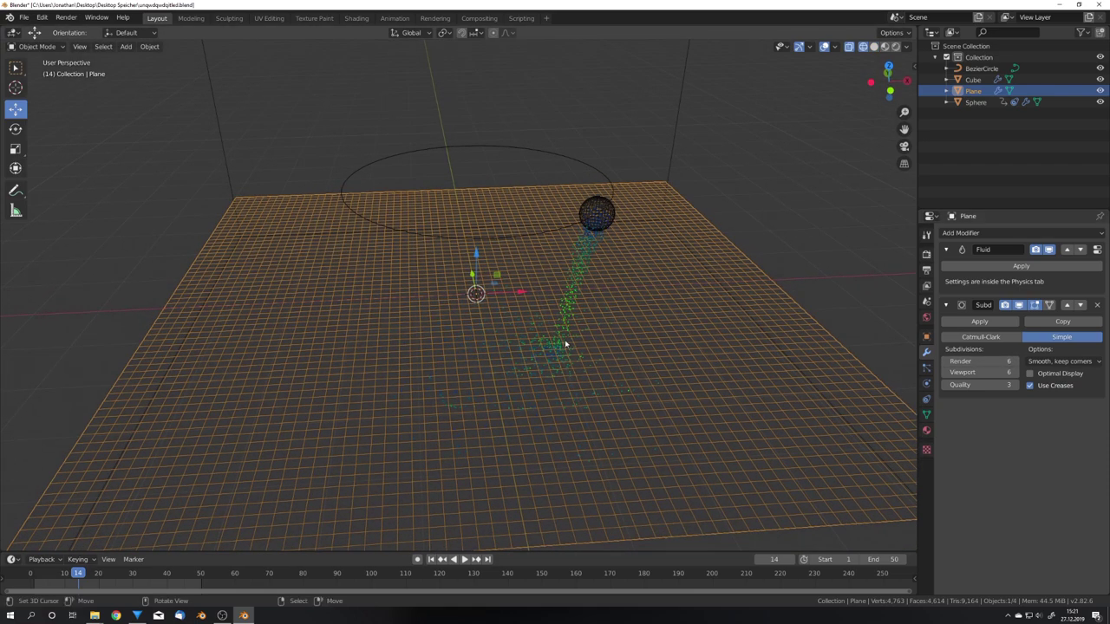
key(z)
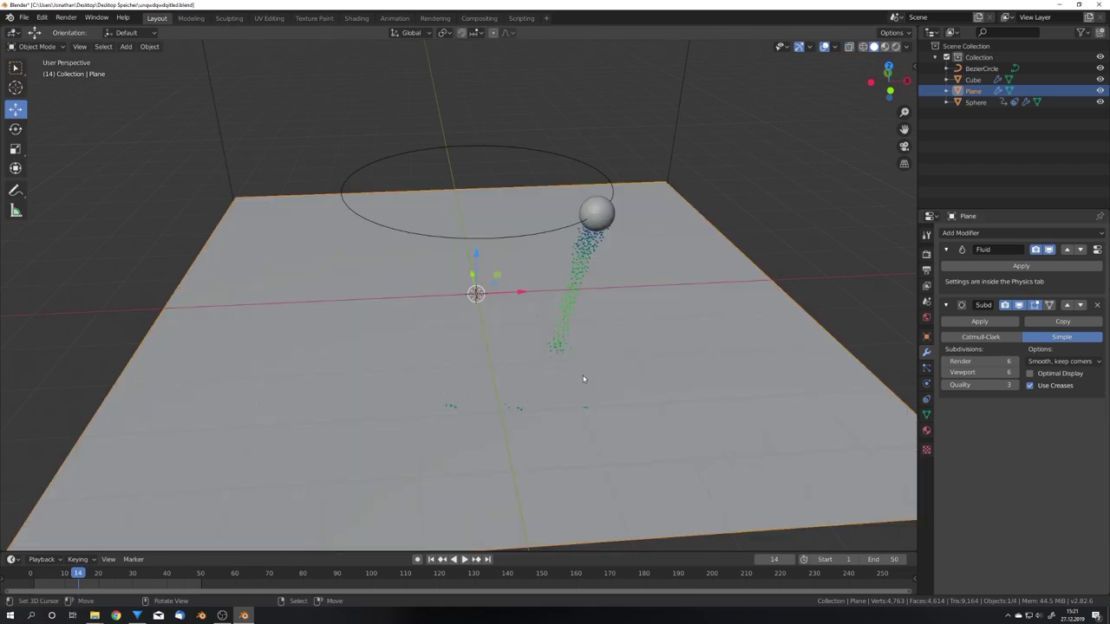
shift+middle_drag(582, 378, 583, 379)
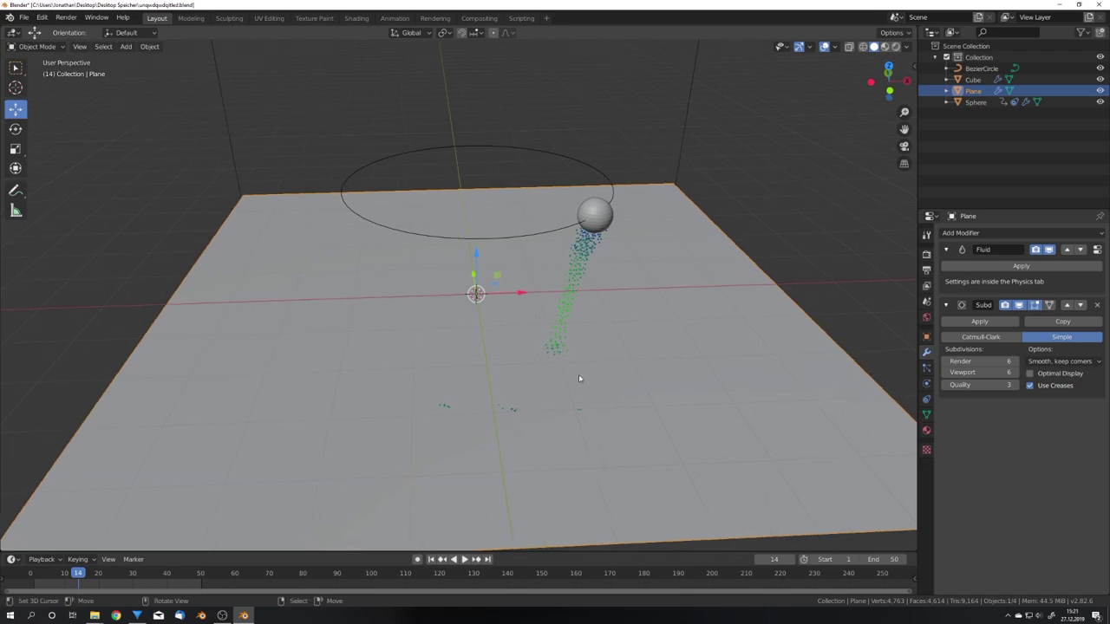
click(926, 383)
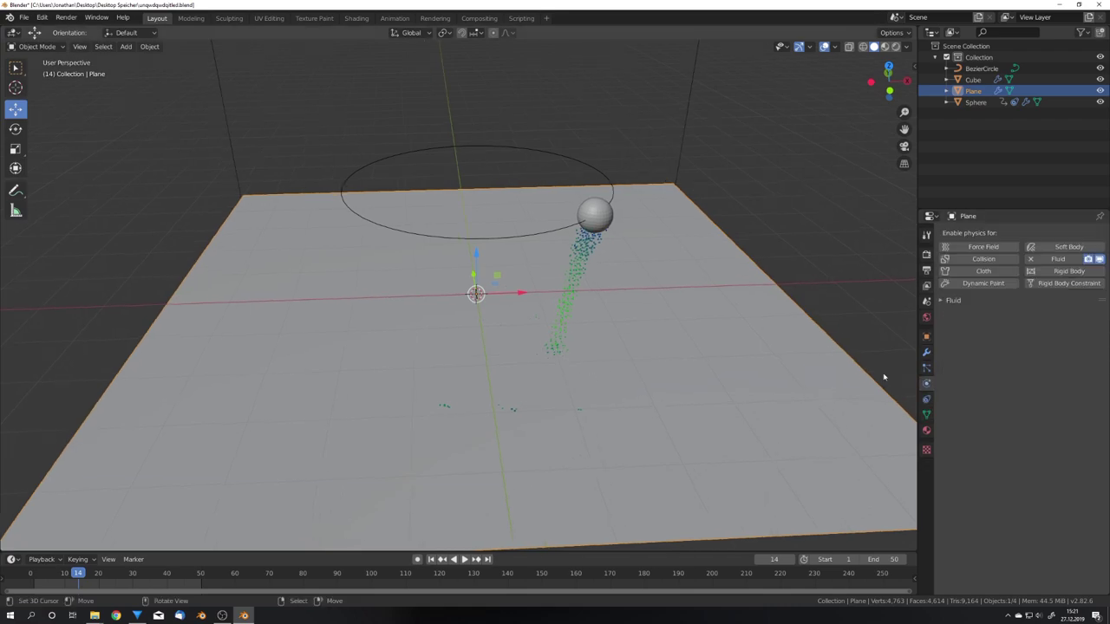
Step: Add a Dynamic Paint canvas to the plane with Displace surface type, and preview playback
click(987, 284)
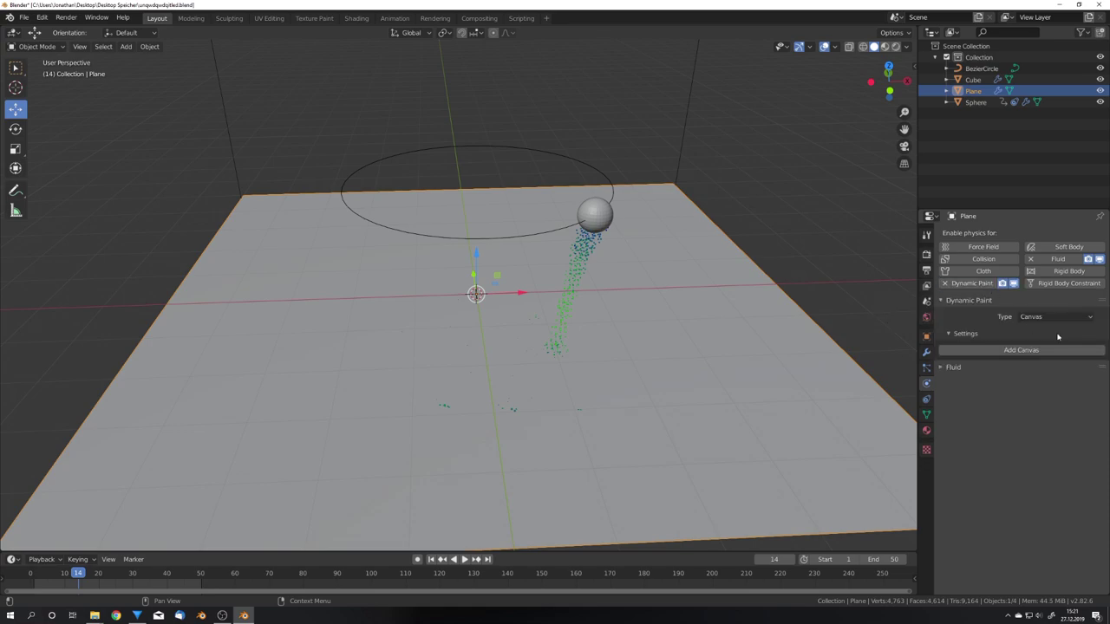
click(1043, 351)
scroll(1028, 426, down, 1)
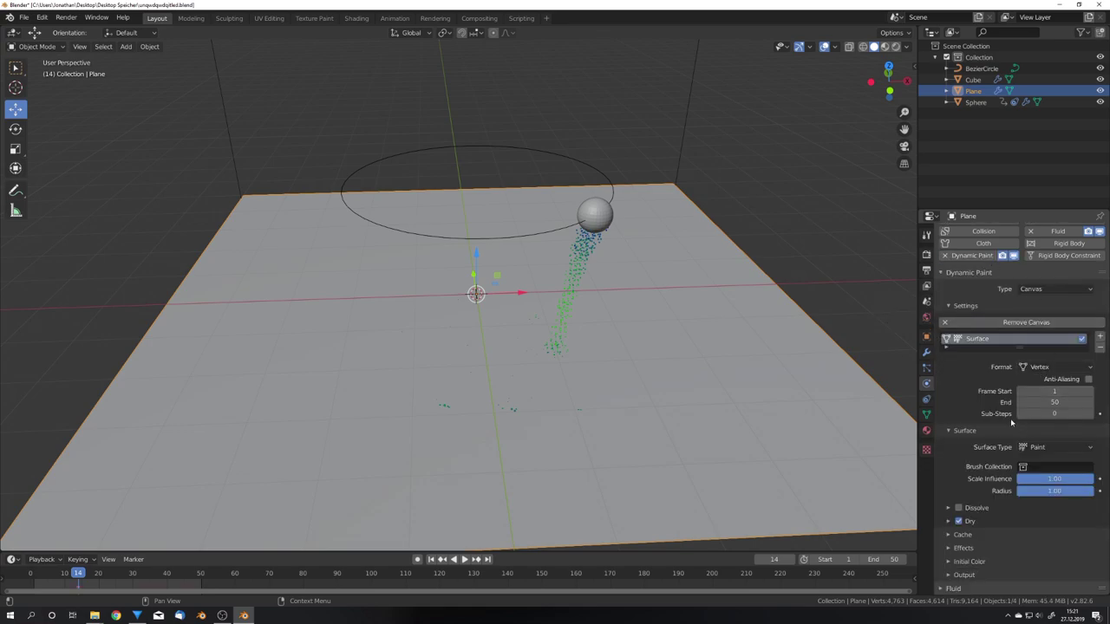
click(1054, 446)
click(1047, 477)
middle_drag(685, 373, 690, 415)
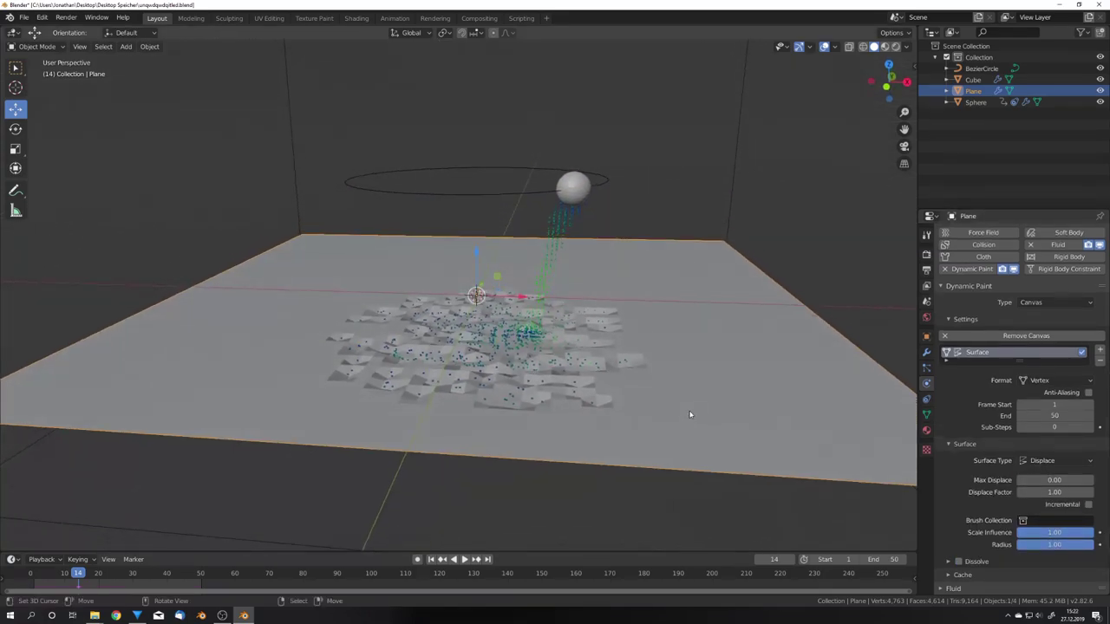
key(shift+Left)
key(space)
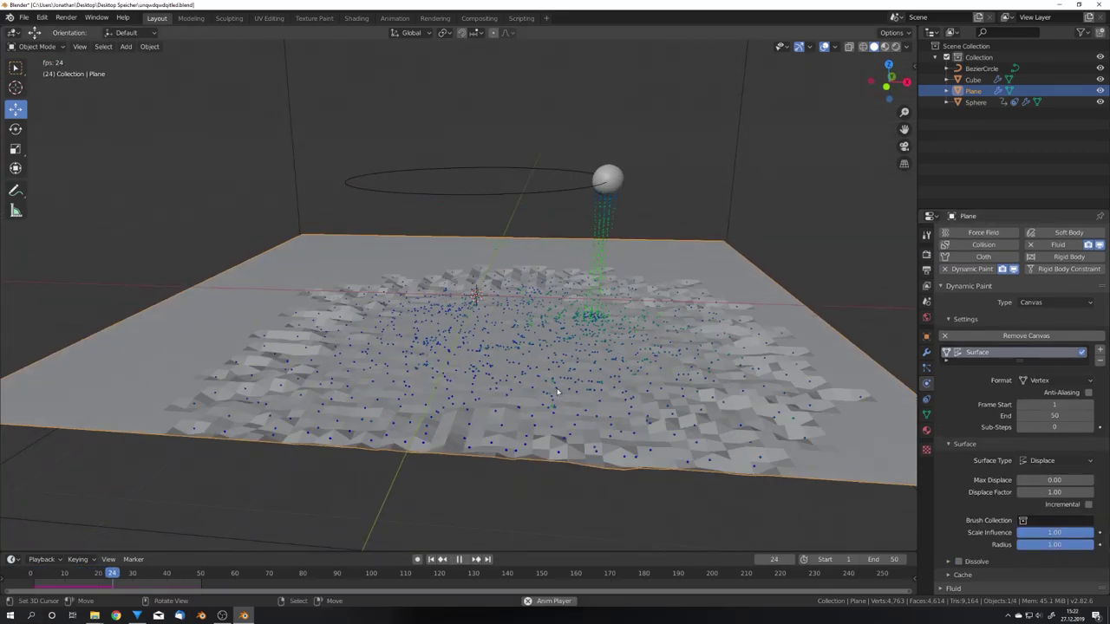
key(space)
middle_drag(572, 393, 582, 381)
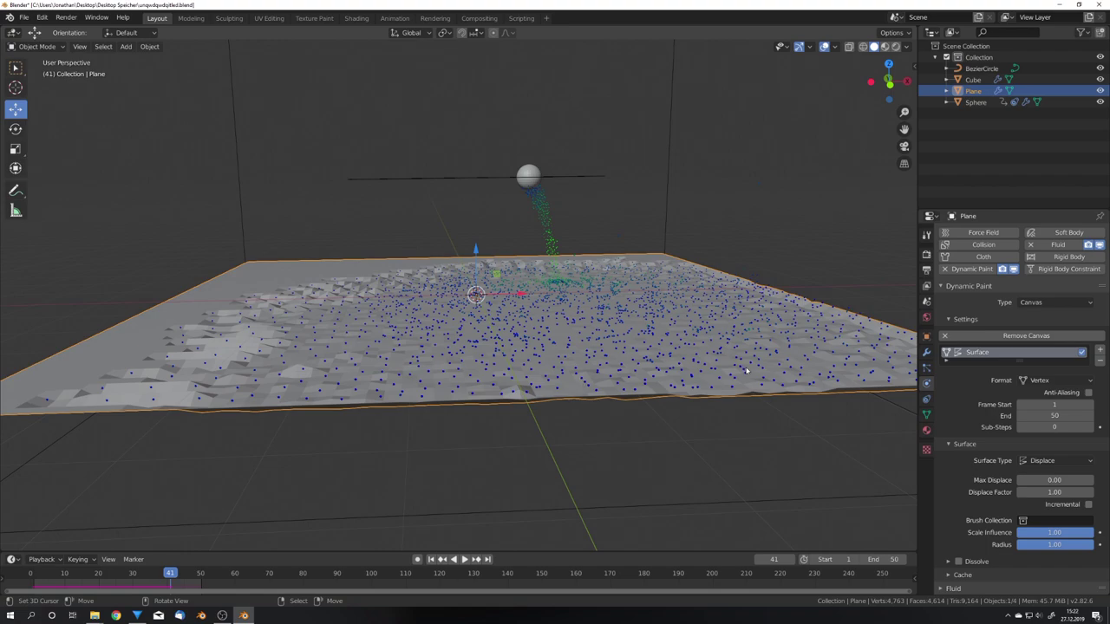
Step: Set canvas Sub-Steps to 2 and Displace Factor to -1, then replay from frame 1
click(1023, 428)
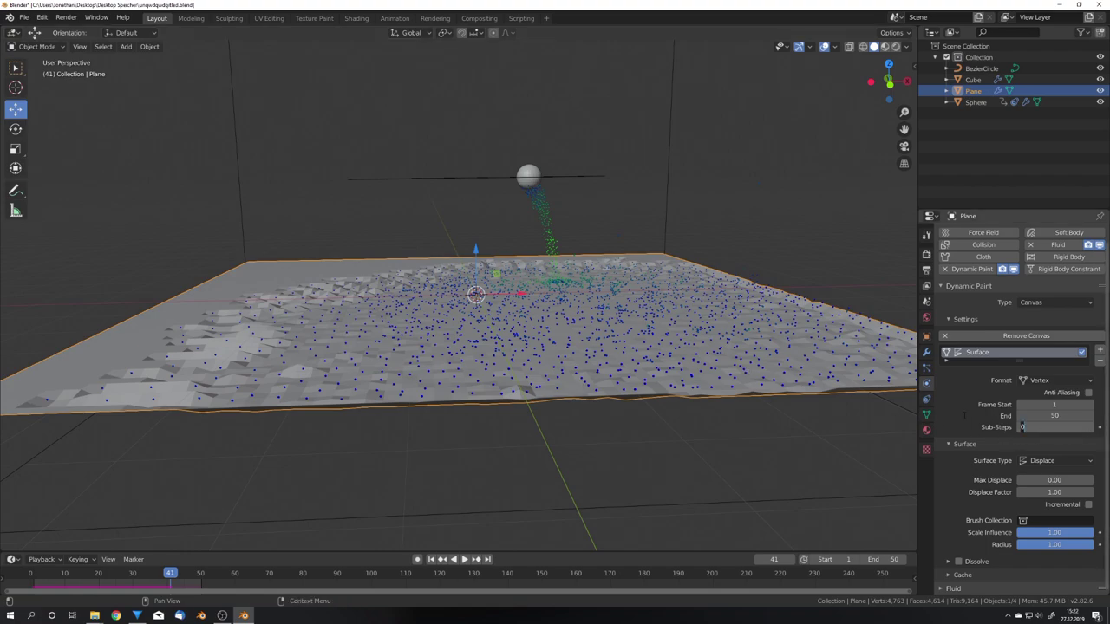
text(2)
key(Return)
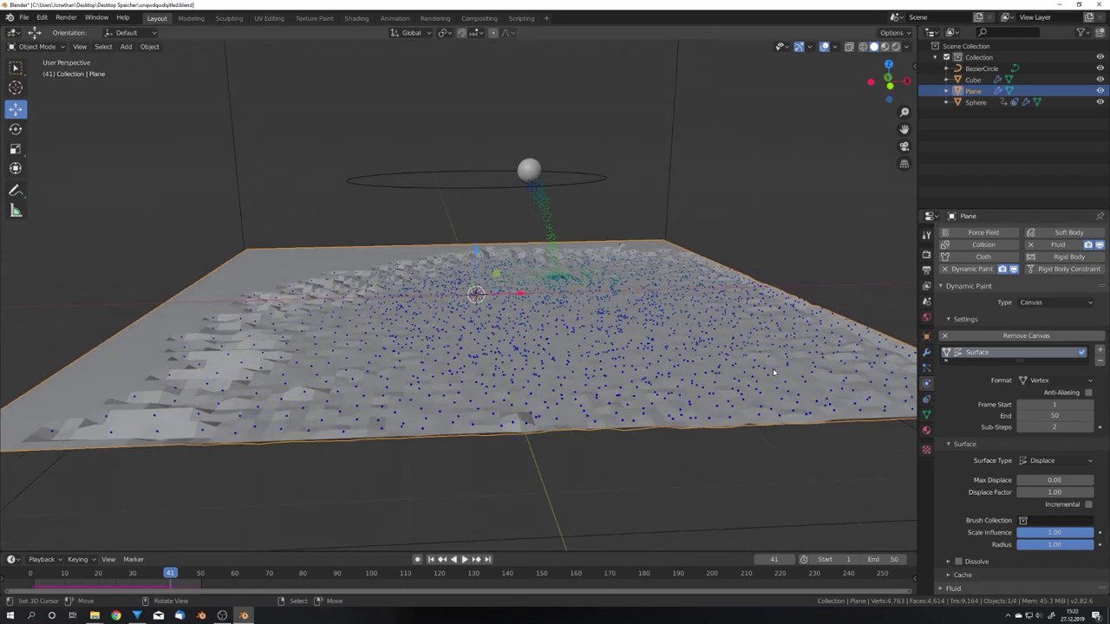
middle_drag(770, 373, 642, 373)
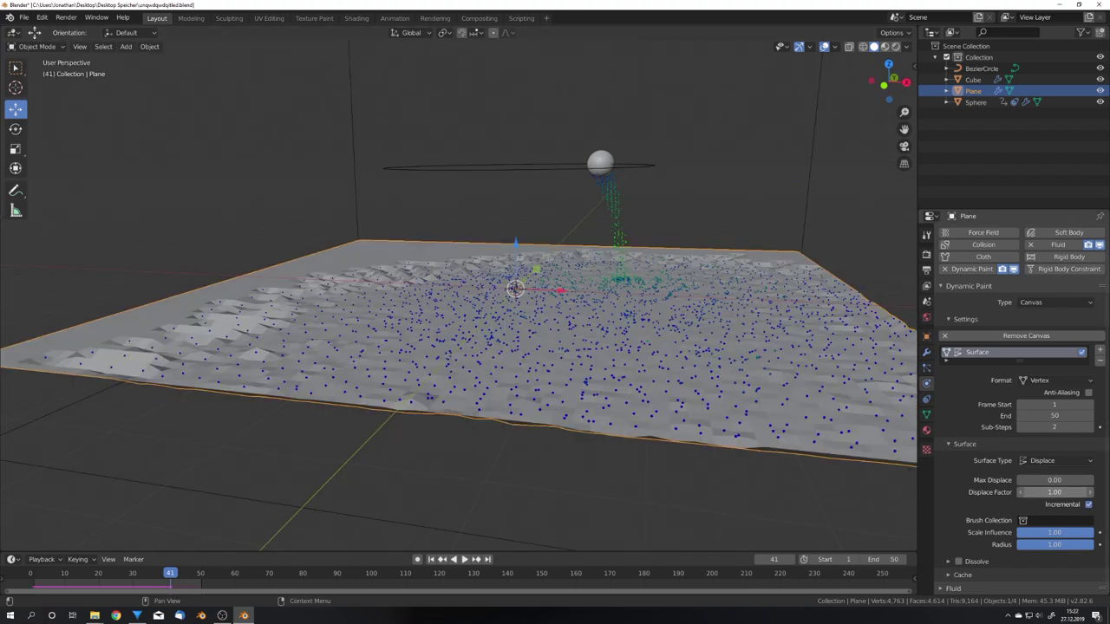
text(1)
key(Return)
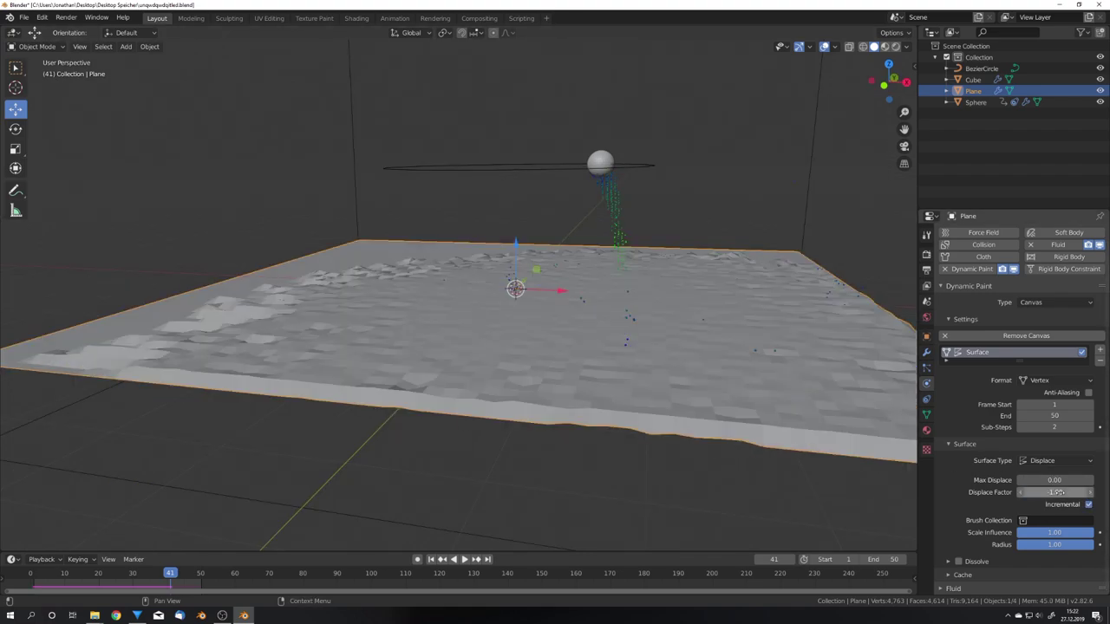
mouse_move(676, 399)
middle_down()
mouse_move(676, 377)
mouse_move(598, 392)
middle_up()
key(shift+Left)
key(space)
key(space)
mouse_move(694, 407)
middle_down()
mouse_move(701, 382)
mouse_move(664, 376)
middle_up()
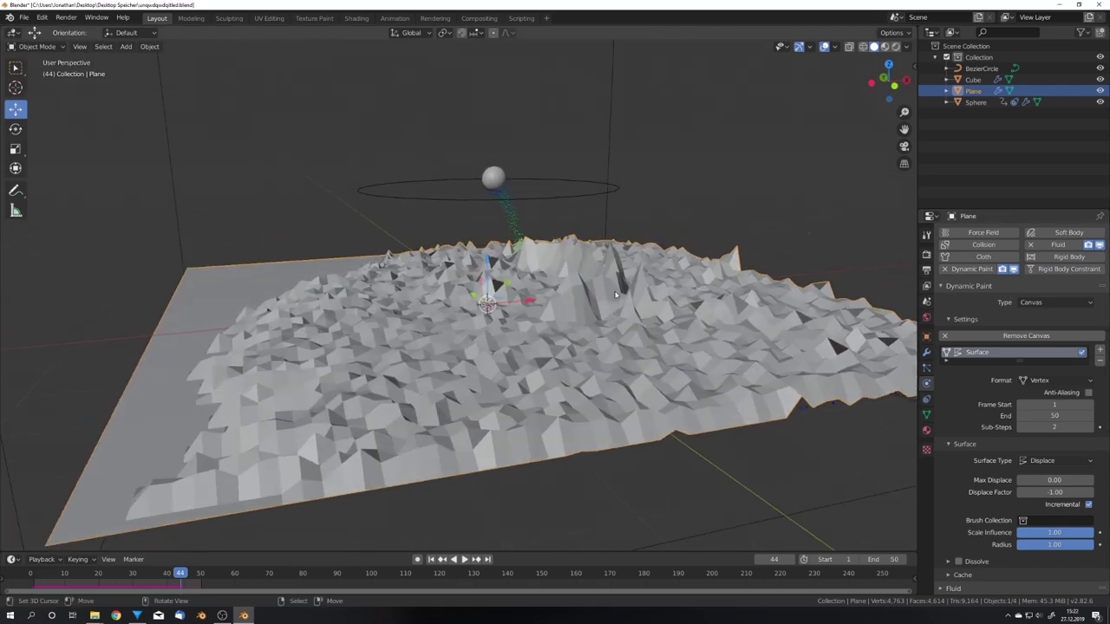
Step: Toggle Incremental displacement off and back on, then replay the animation from the start
click(1089, 505)
middle_drag(750, 396, 679, 308)
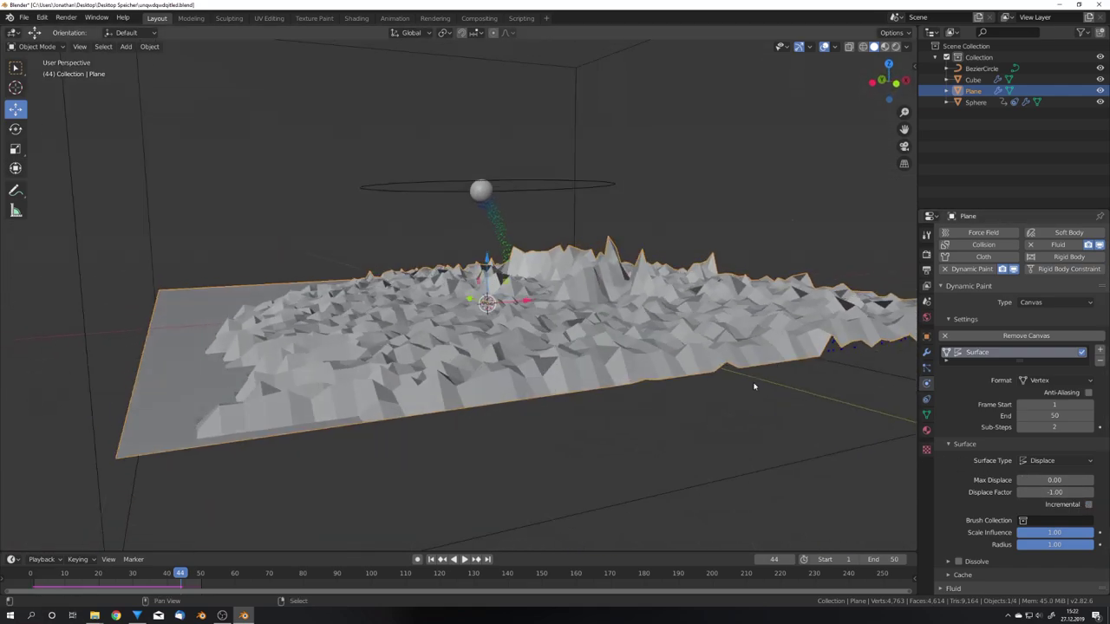
click(1090, 504)
key(shift+Left)
key(space)
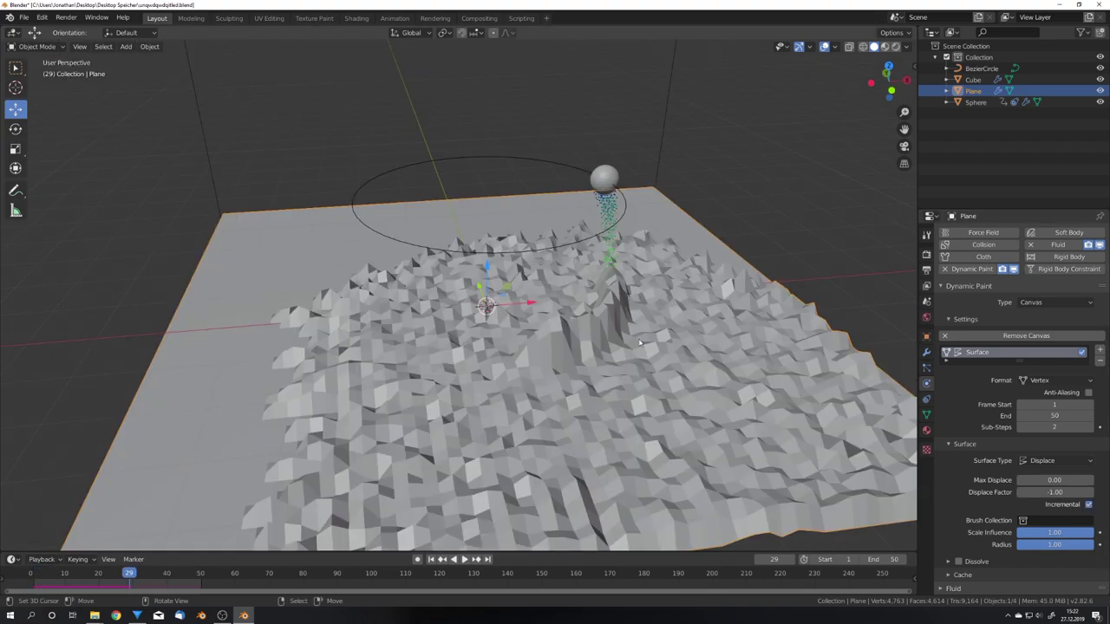
Step: Switch the canvas format to Image Sequence with Displace surface and bake the displace image sequence
click(1045, 380)
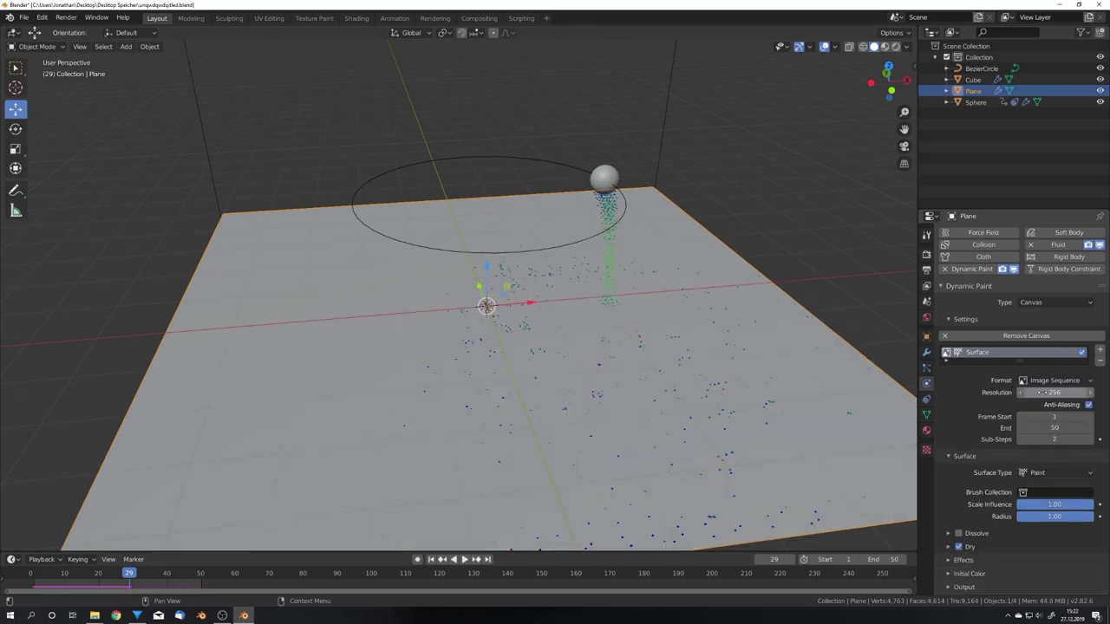
scroll(1042, 392, down, 1)
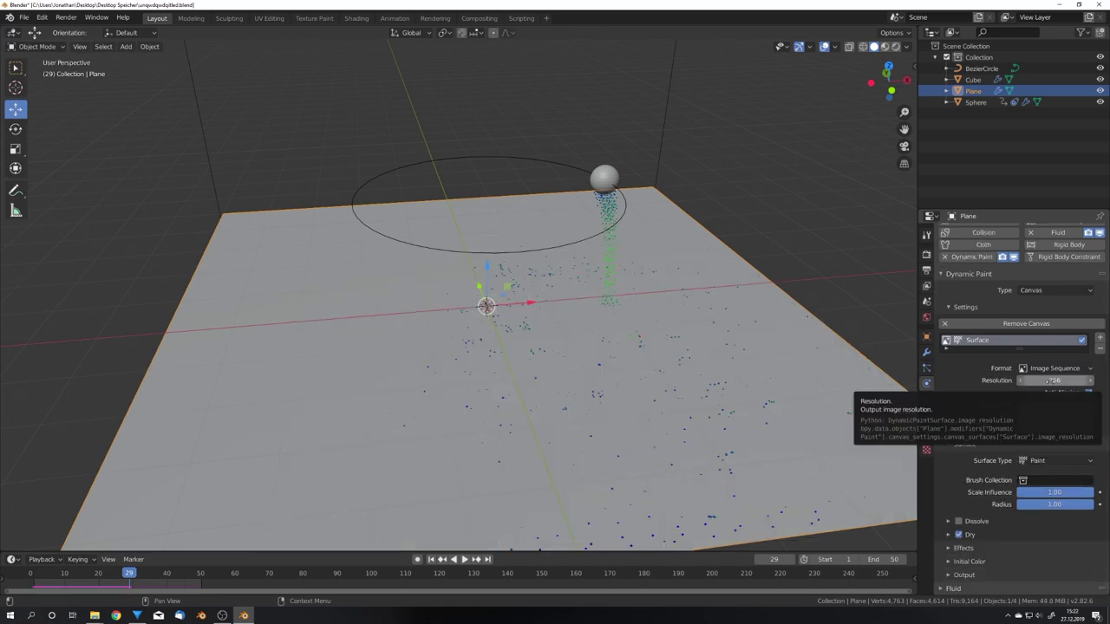
click(1051, 461)
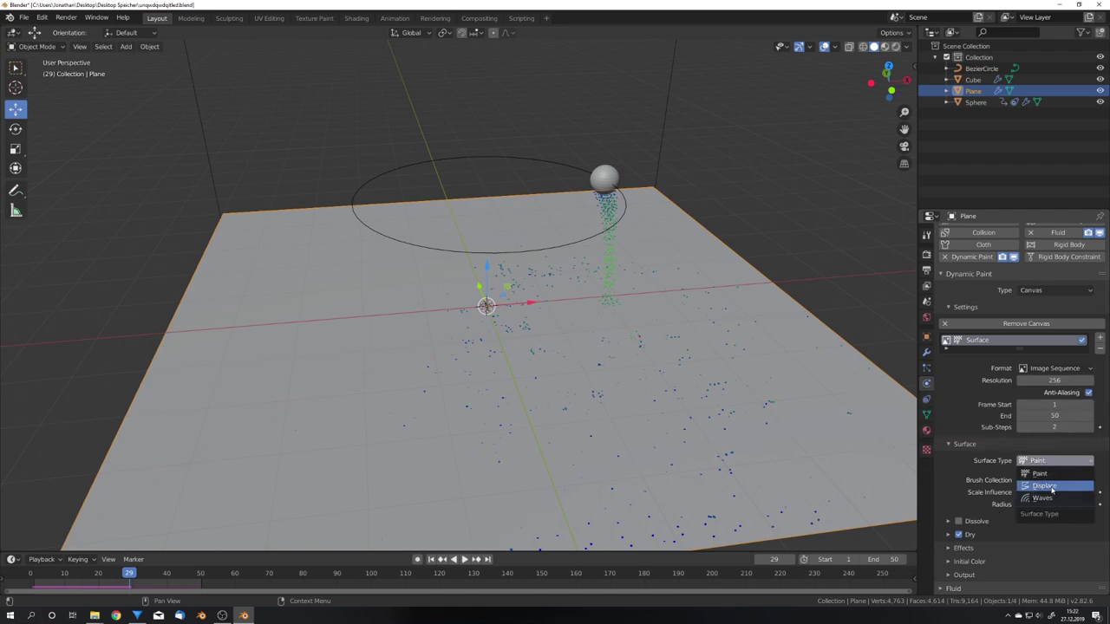
click(1050, 492)
click(965, 575)
scroll(997, 521, down, 4)
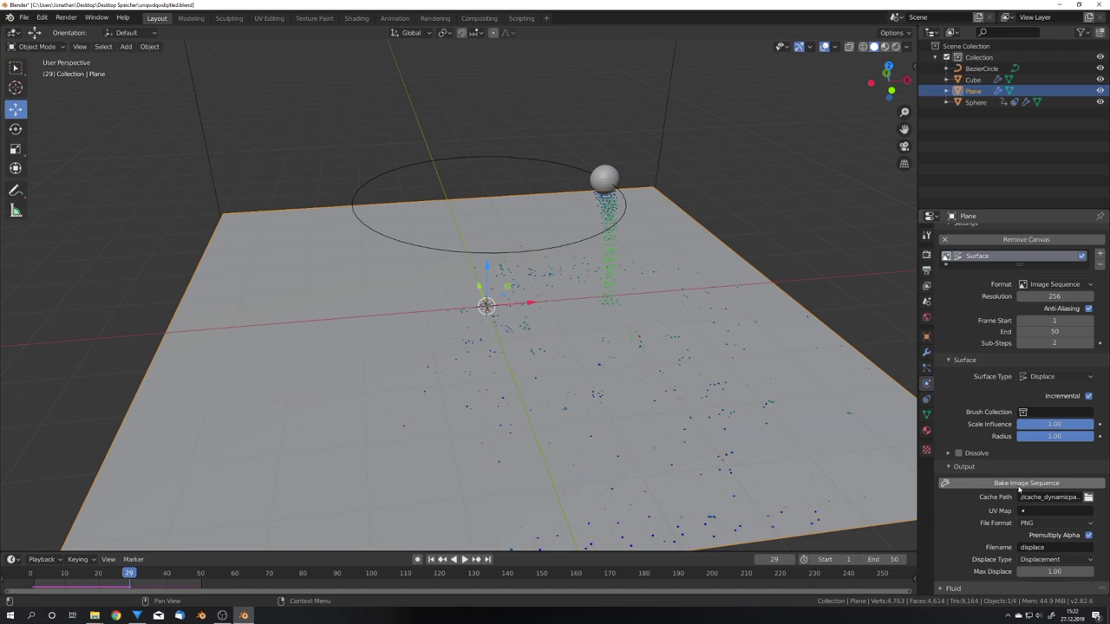
click(1028, 484)
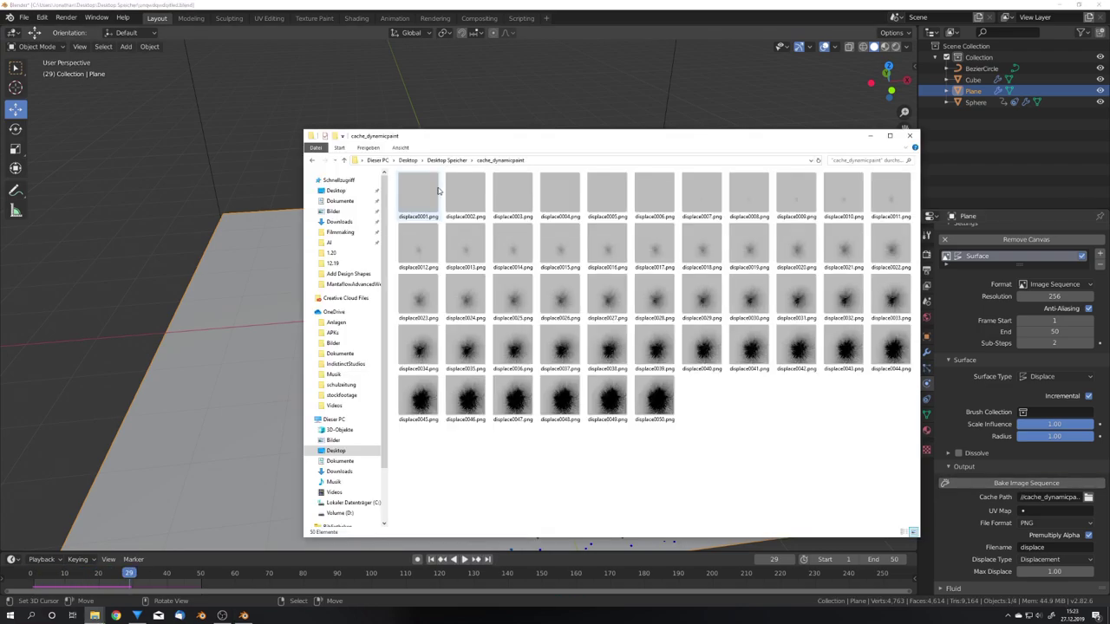
Step: Open displace0001.png from the cache_dynamicpaint folder in Photos to view the baked images
double_click(418, 195)
mouse_move(1065, 245)
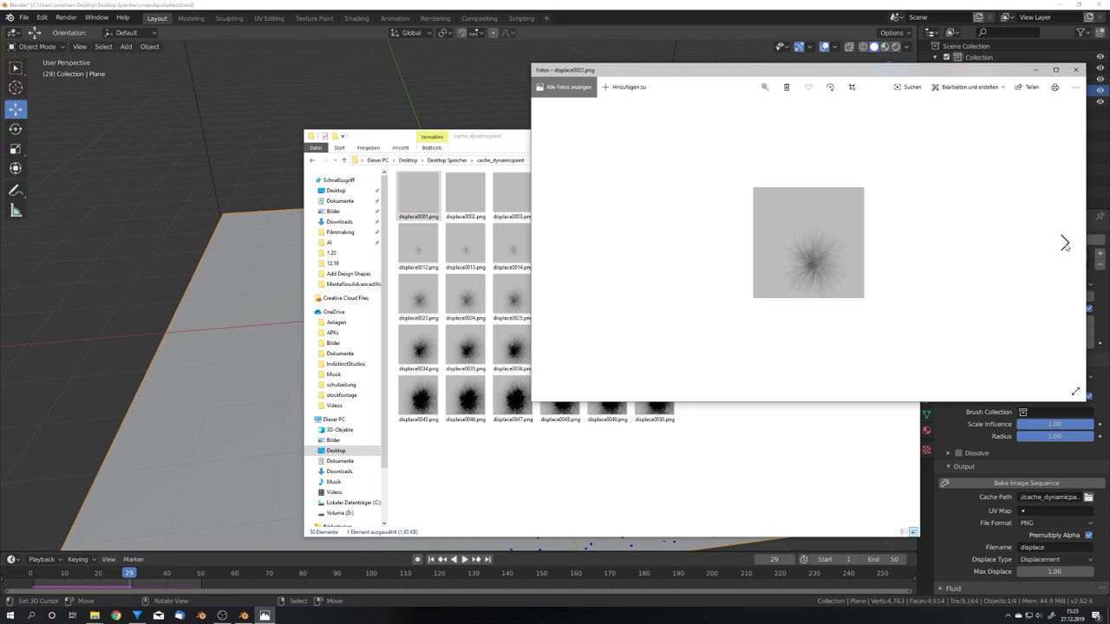
Step: Add a Displace modifier to the plane with a new texture loading the baked displace image sequence
click(1075, 69)
click(907, 135)
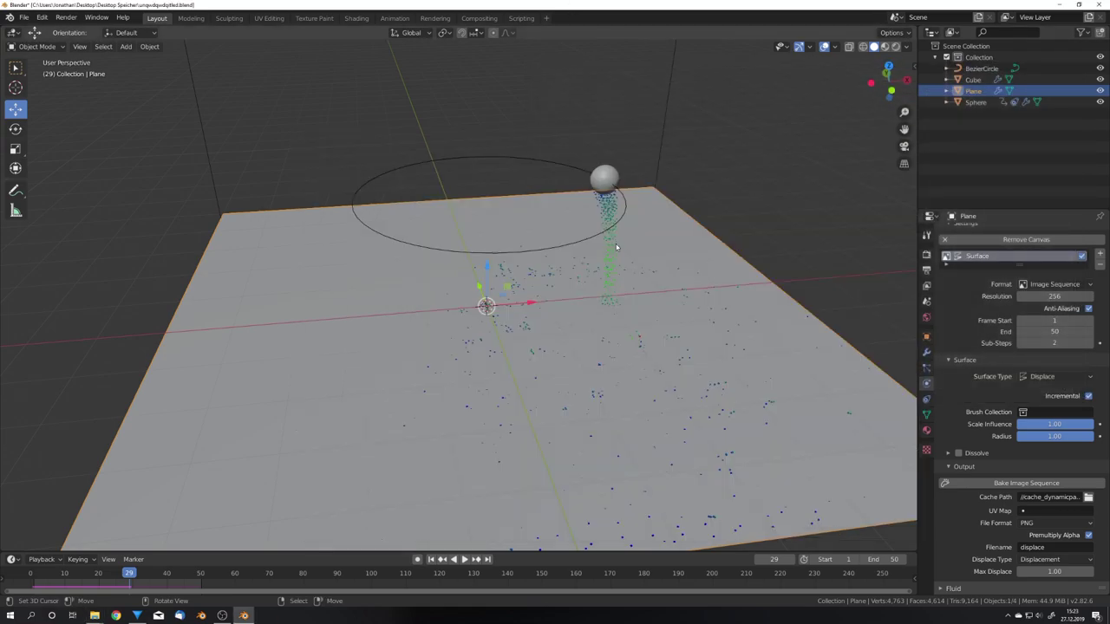
scroll(839, 310, down, 2)
scroll(840, 310, down, 3)
click(926, 354)
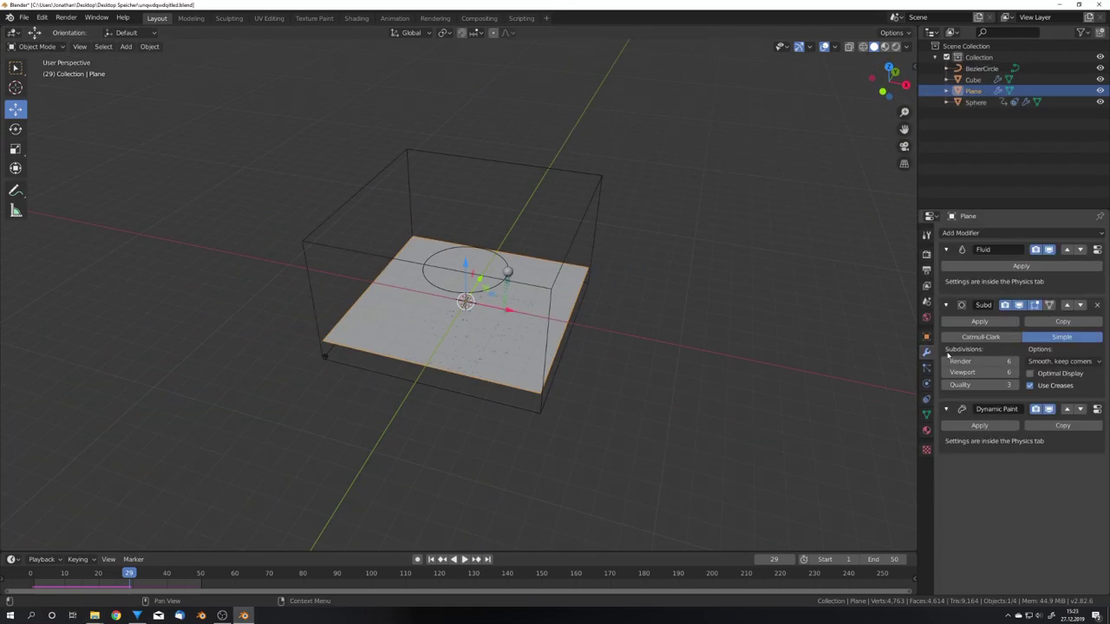
click(988, 233)
click(977, 298)
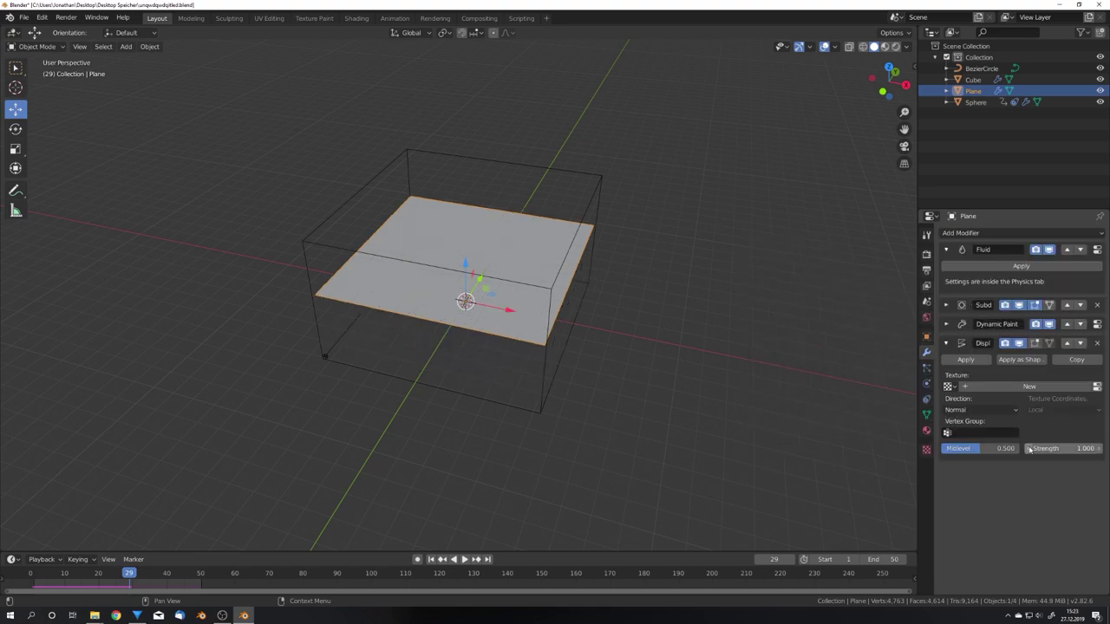
click(1053, 389)
click(1097, 387)
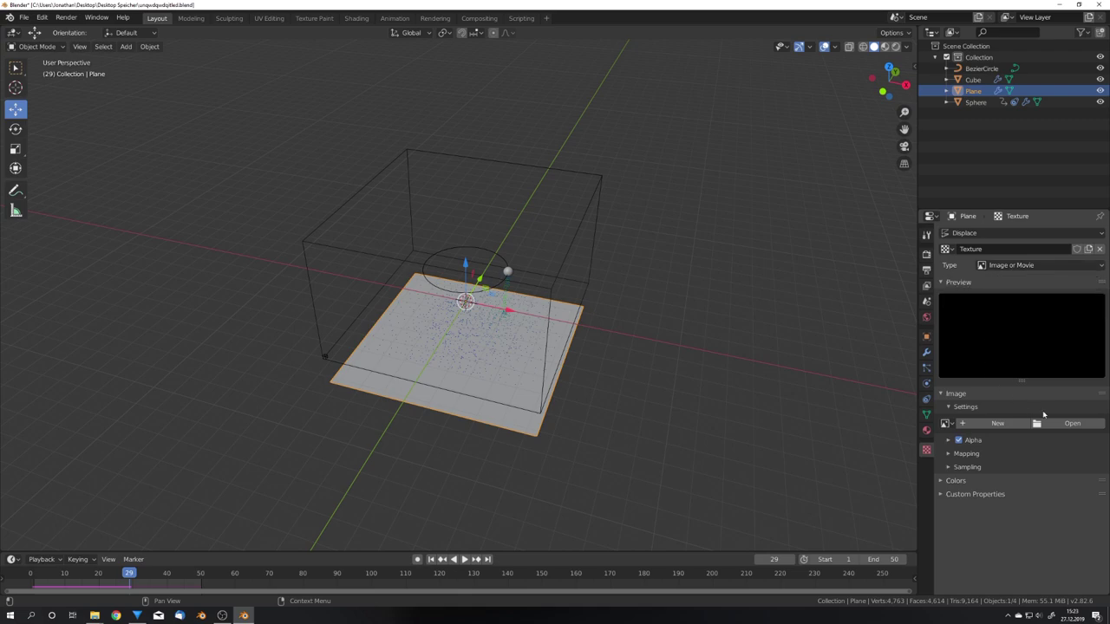
click(1072, 423)
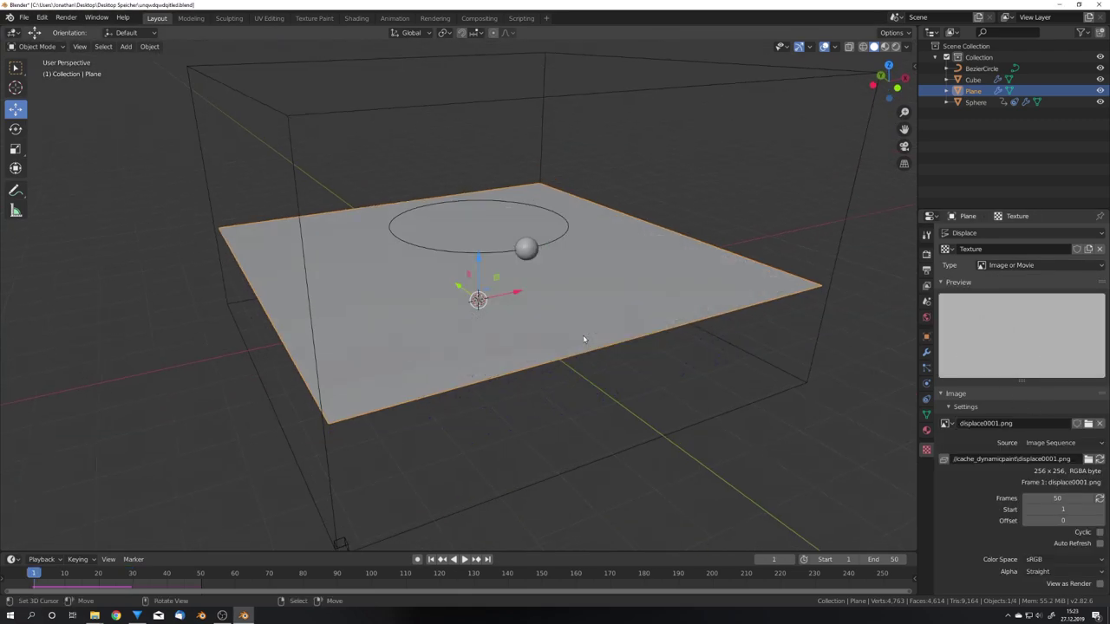
Step: Stop playback and return to the plane's modifier list and Physics properties
middle_drag(556, 367, 548, 397)
key(space)
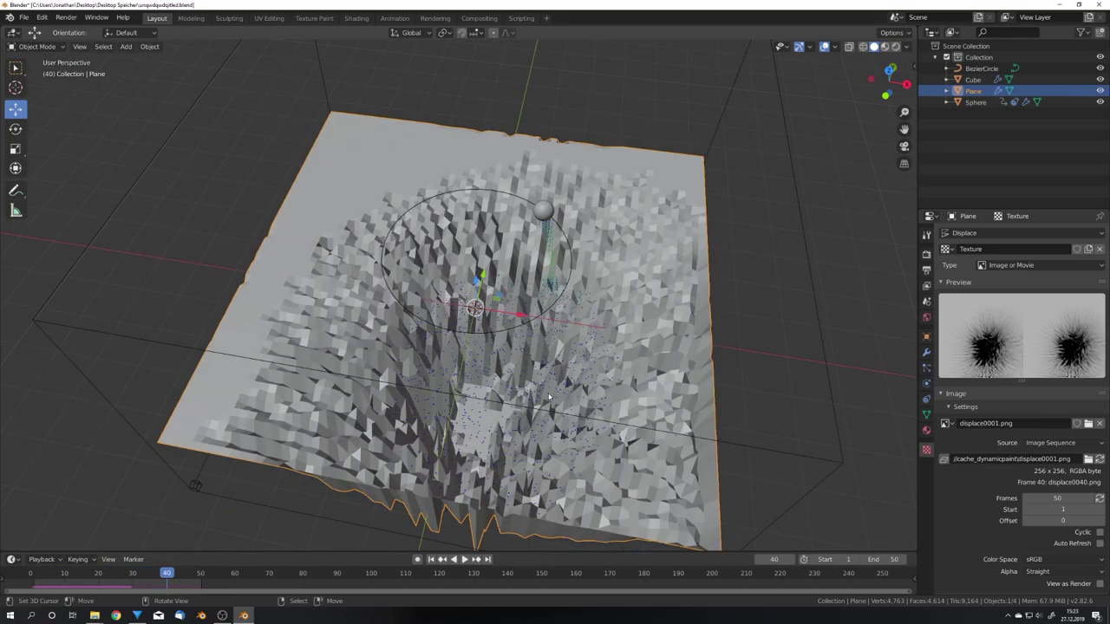
scroll(548, 396, down, 5)
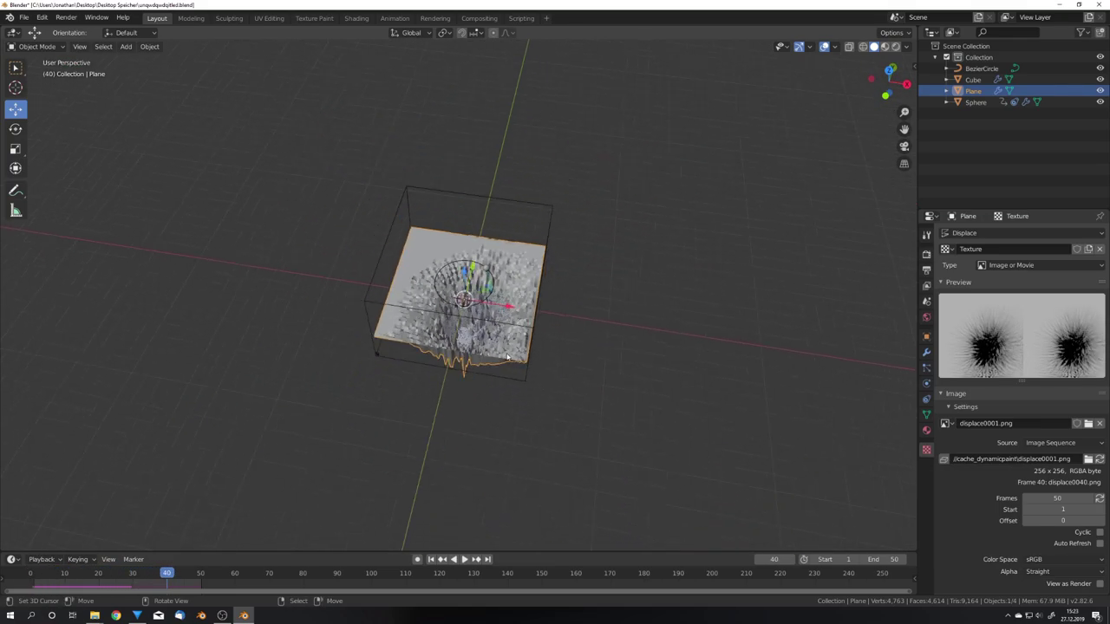
click(927, 352)
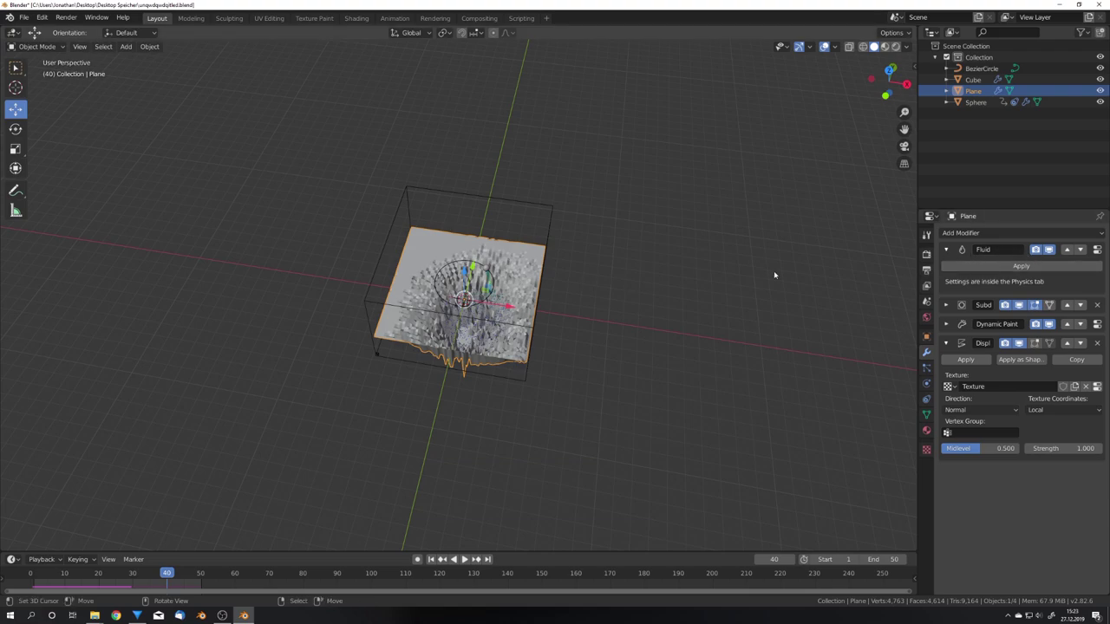
click(926, 383)
scroll(954, 303, up, 3)
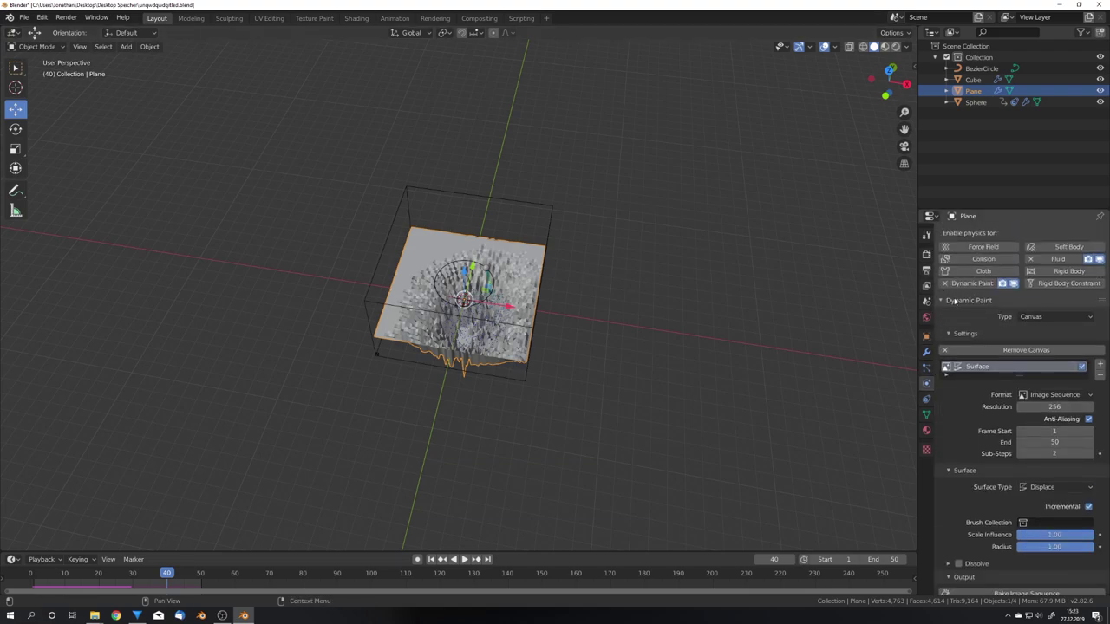
Step: Remove Dynamic Paint from the plane and delete the Cube fluid domain
click(952, 301)
click(945, 283)
click(561, 245)
key(Delete)
scroll(517, 252, up, 5)
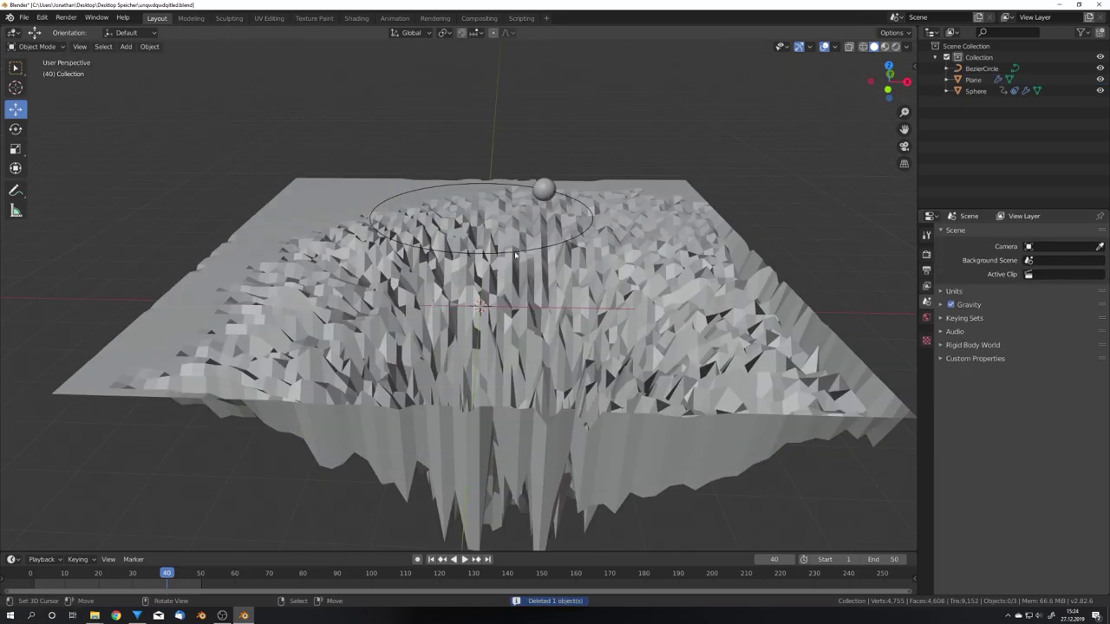
scroll(523, 252, down, 4)
mouse_move(523, 253)
middle_down()
mouse_move(555, 287)
mouse_move(521, 314)
middle_up()
Step: Select the Sphere and replay the animation from frame 1 to watch the image-driven displacement
click(532, 248)
key(shift+Left)
key(space)
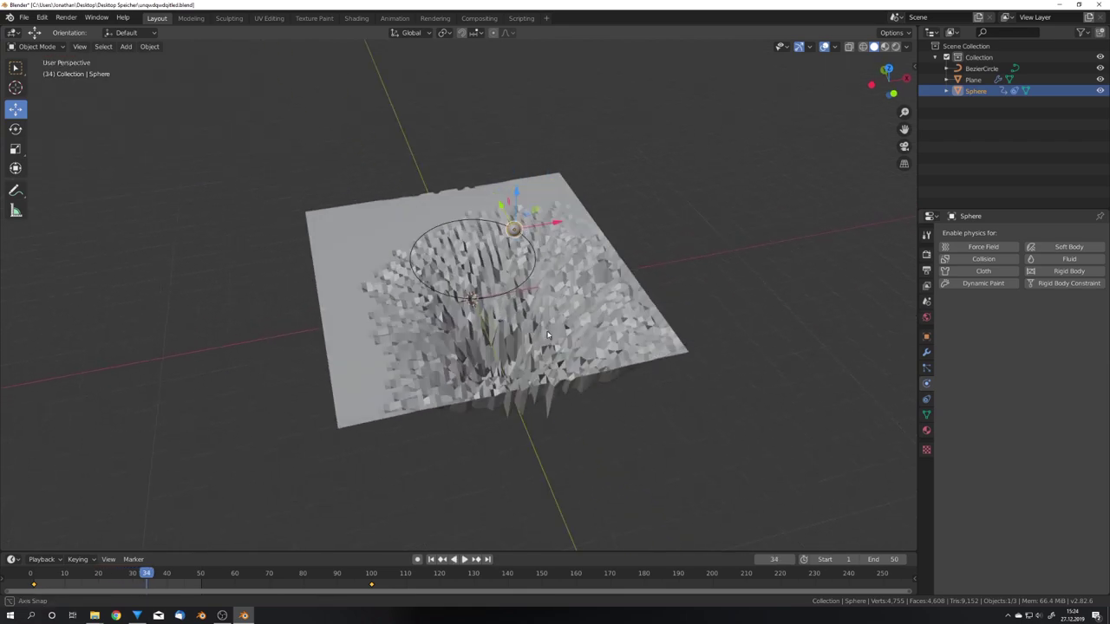
key(space)
scroll(522, 314, up, 5)
mouse_move(521, 269)
middle_down()
mouse_move(528, 227)
mouse_move(496, 212)
middle_up()
key(shift+Left)
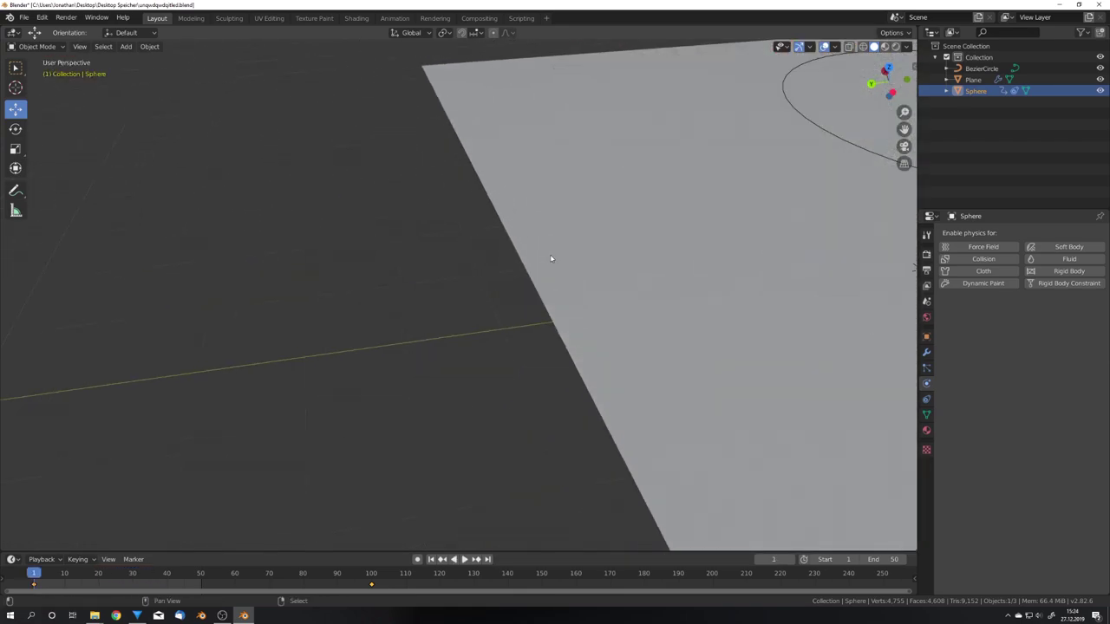
key(space)
key(space)
scroll(574, 265, down, 6)
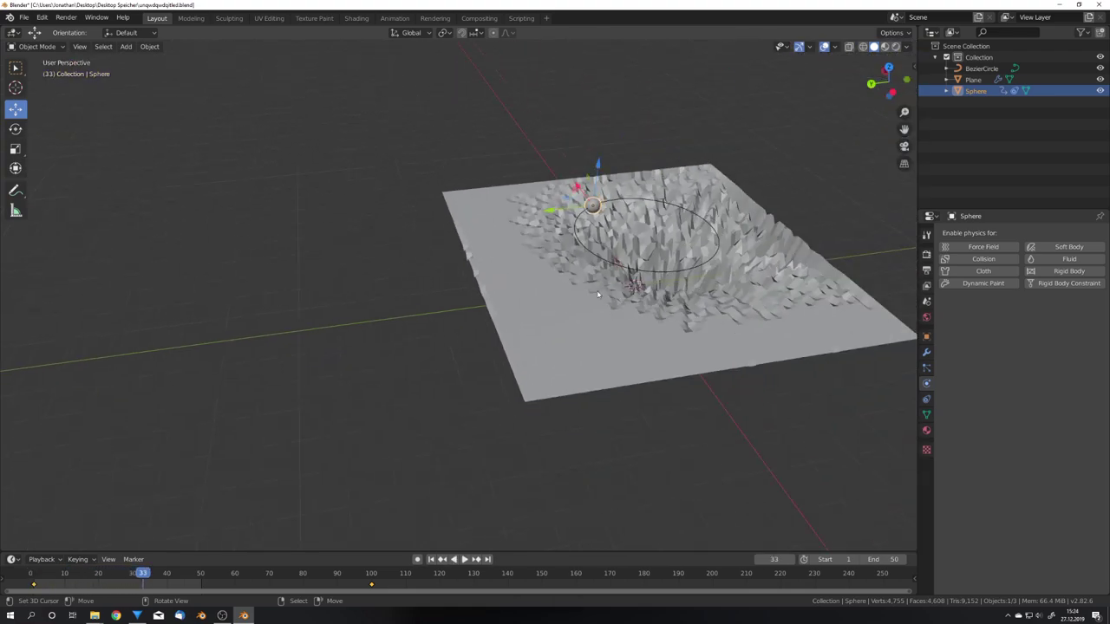
Step: Inspect the plane's mesh in Edit Mode, then return to Object Mode
click(563, 305)
key(Tab)
scroll(568, 316, down, 4)
middle_drag(568, 317, 517, 356)
scroll(581, 334, up, 5)
key(Tab)
scroll(517, 356, up, 5)
scroll(541, 348, down, 8)
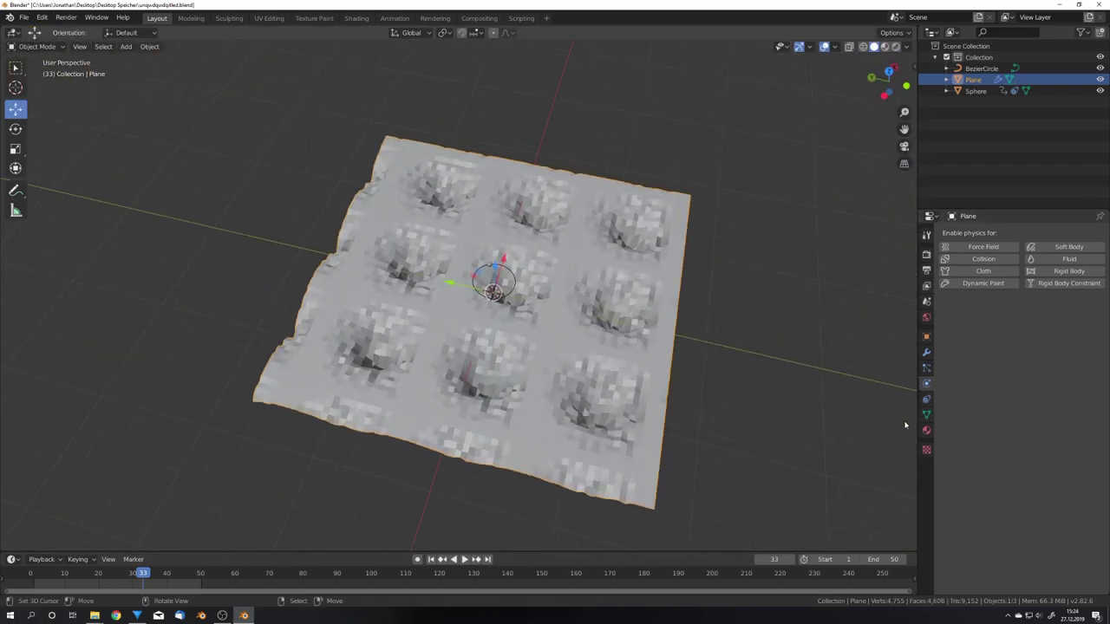
Step: Set the displacement texture's Mapping Extension to Extend so it no longer repeats
click(927, 449)
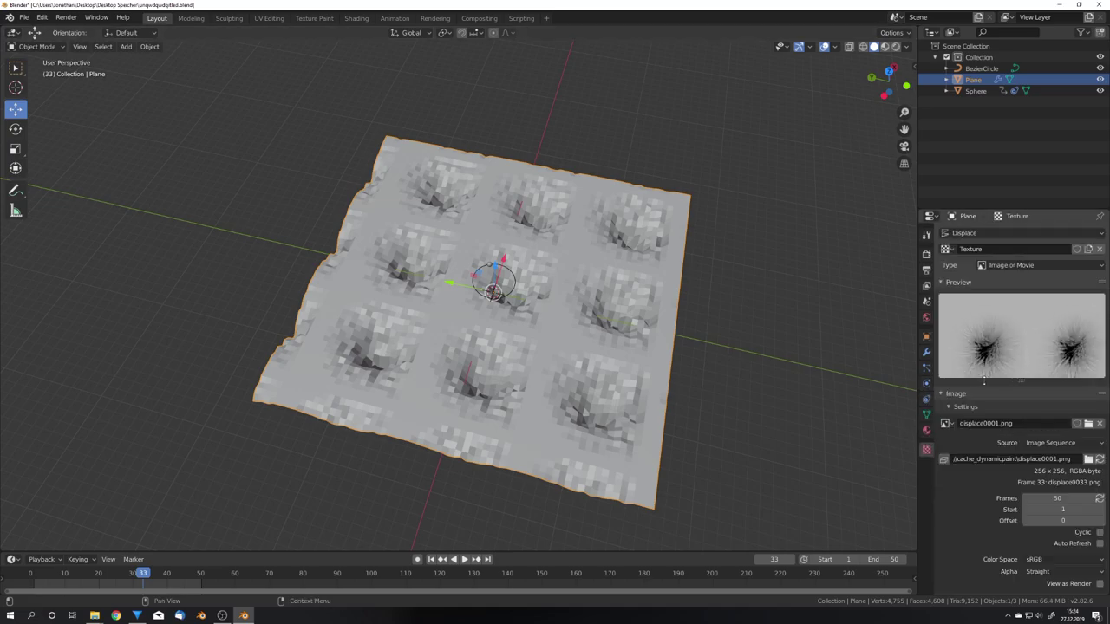
scroll(994, 415, down, 2)
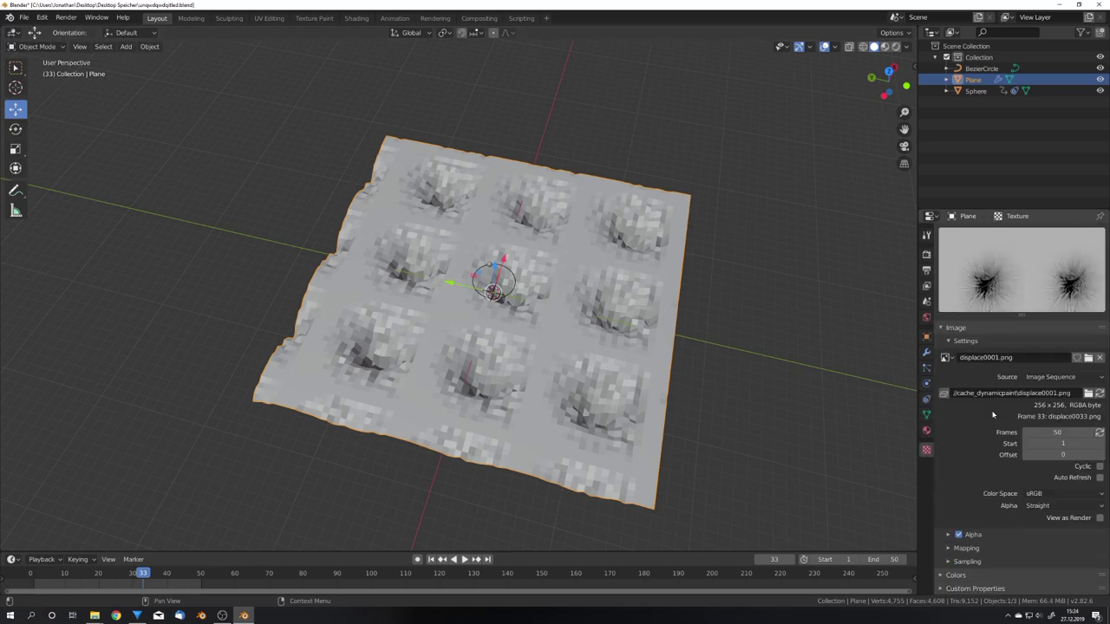
click(966, 548)
scroll(998, 520, down, 2)
click(1058, 529)
click(1036, 508)
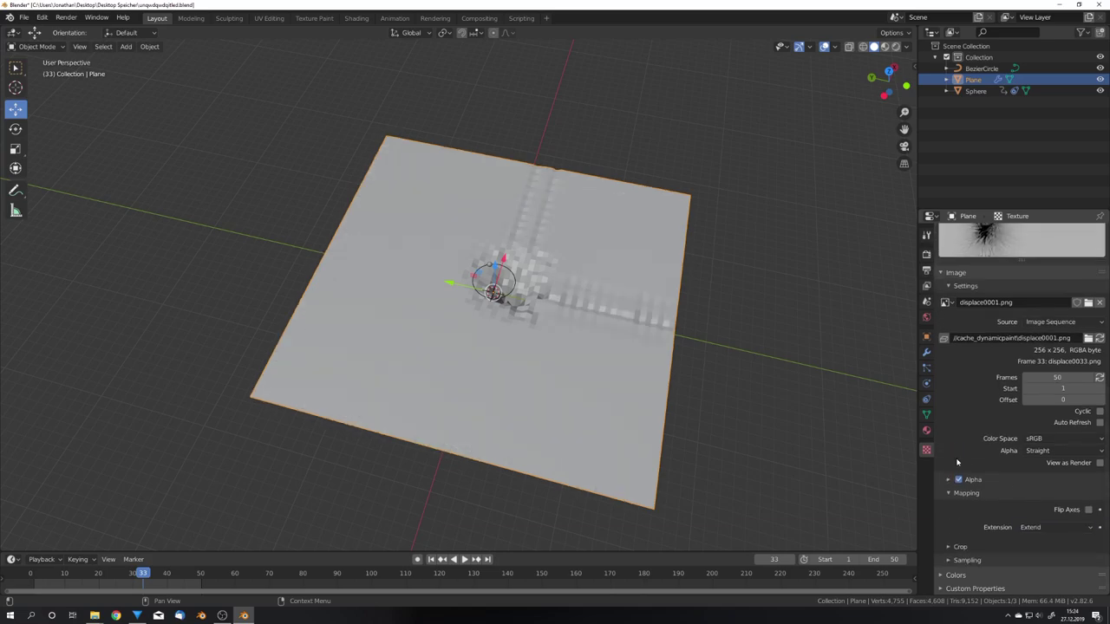
Step: Enlarge the texture preview and replay from frame 1 to watch the single crater form
middle_drag(677, 407, 624, 378)
scroll(624, 379, up, 3)
scroll(624, 378, up, 3)
scroll(625, 378, up, 2)
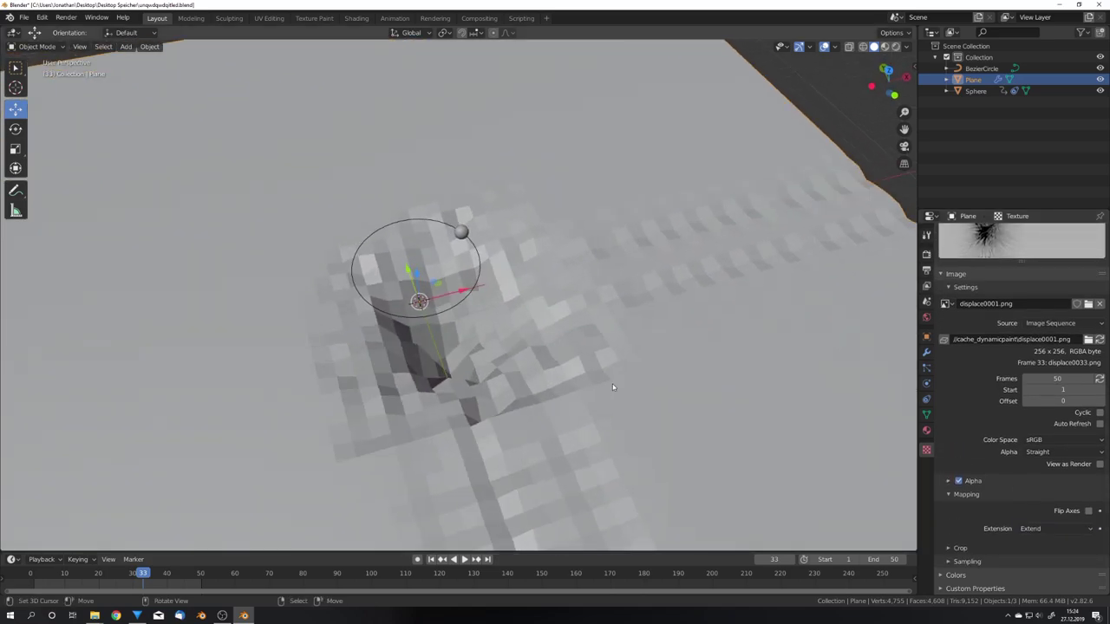
scroll(980, 330, up, 3)
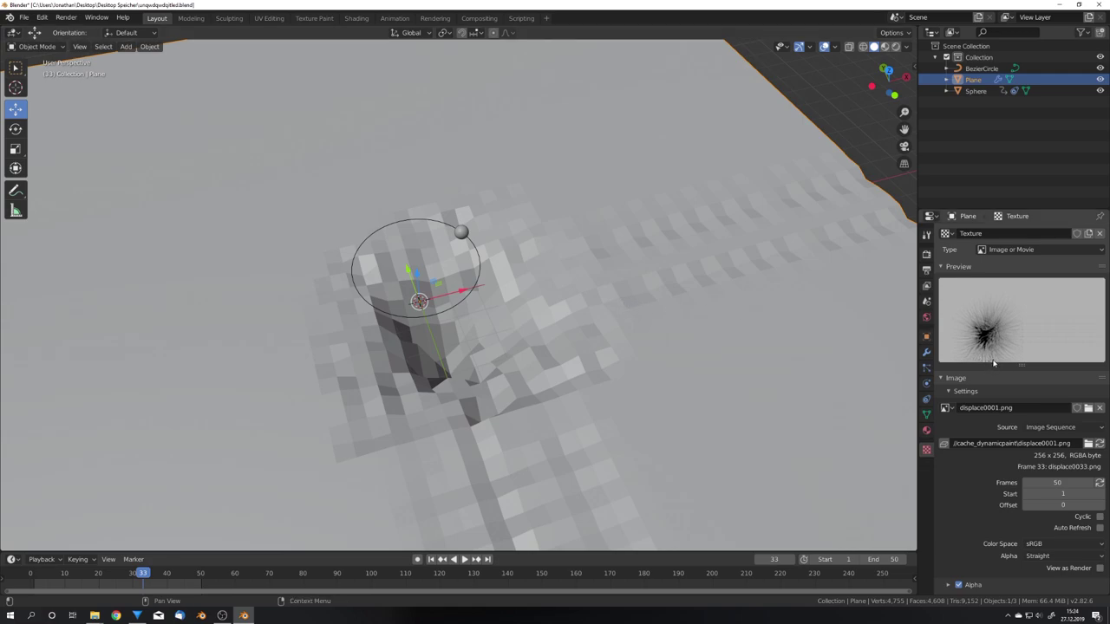
drag(1018, 365, 1028, 390)
scroll(638, 316, down, 8)
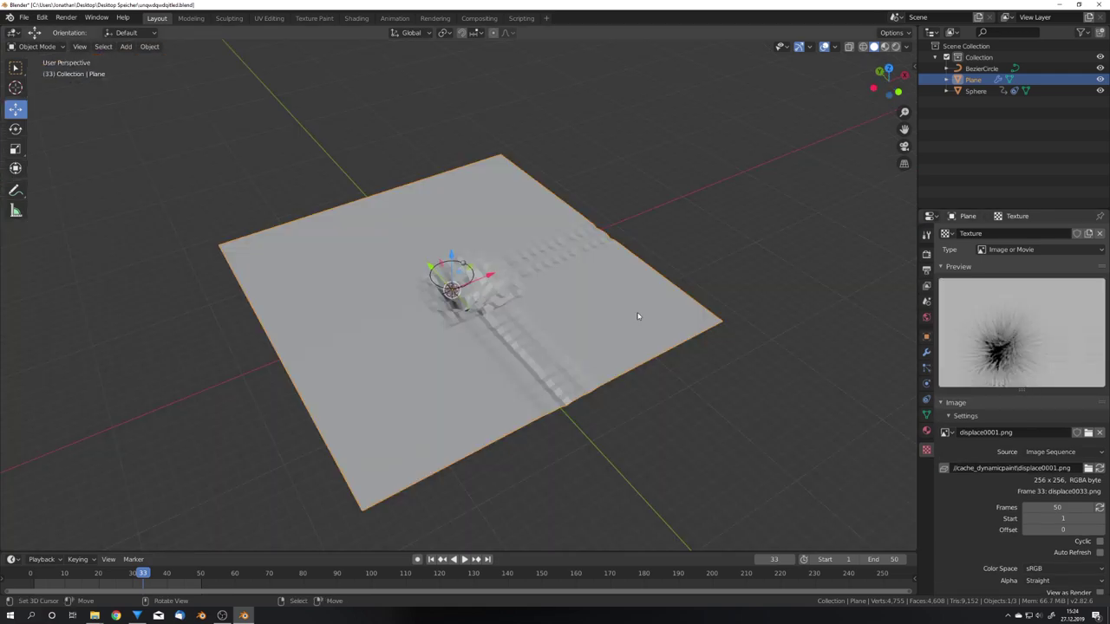
key(shift+Left)
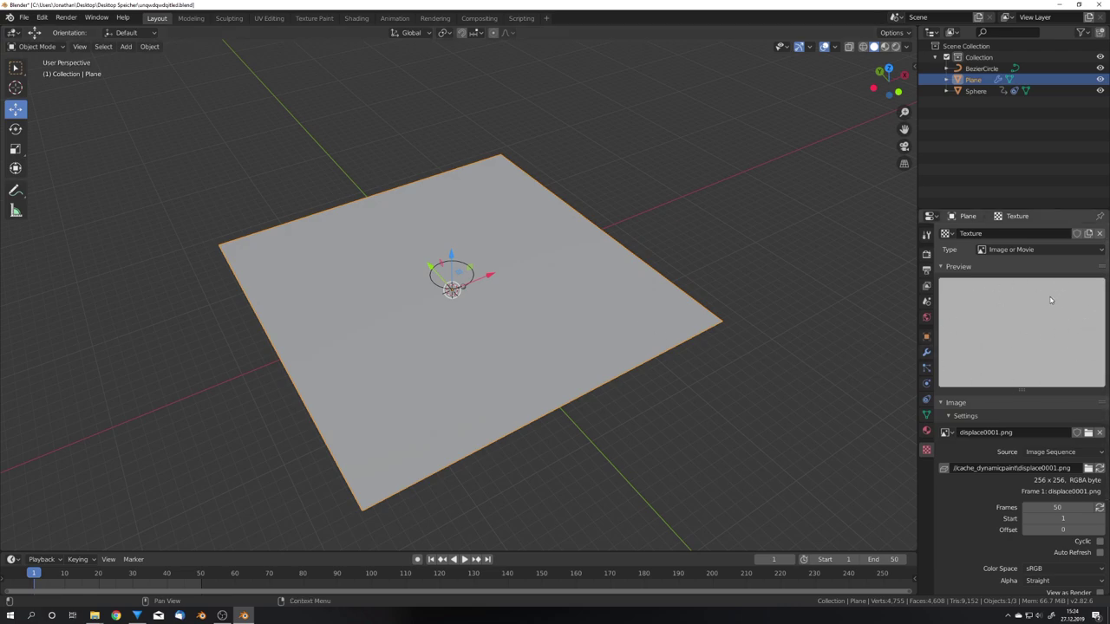
middle_drag(676, 286, 624, 312)
key(space)
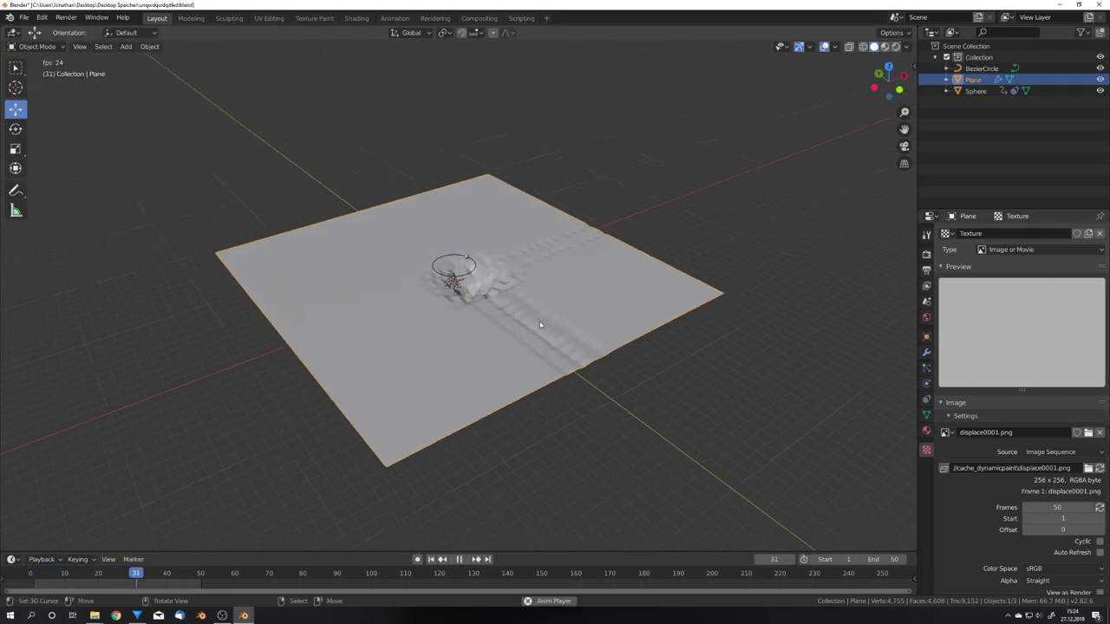
middle_drag(539, 326, 676, 337)
Step: In front orthographic view, drag the Displace modifier Midlevel up to about 0.737
key(space)
click(926, 352)
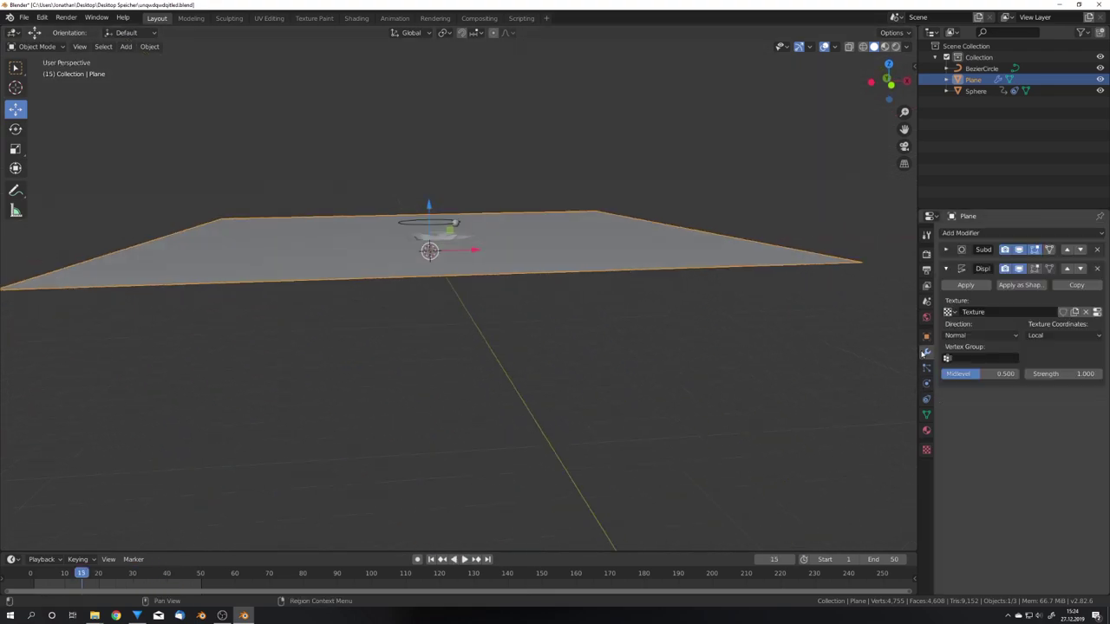
key(KP_1)
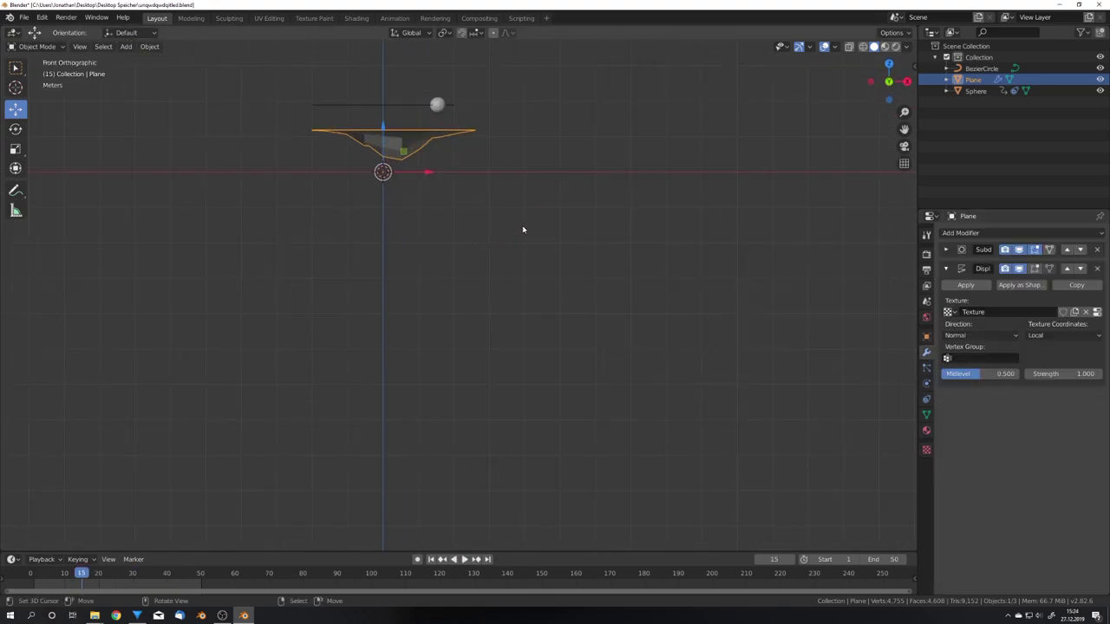
key(KP_Decimal)
drag(998, 373, 1023, 374)
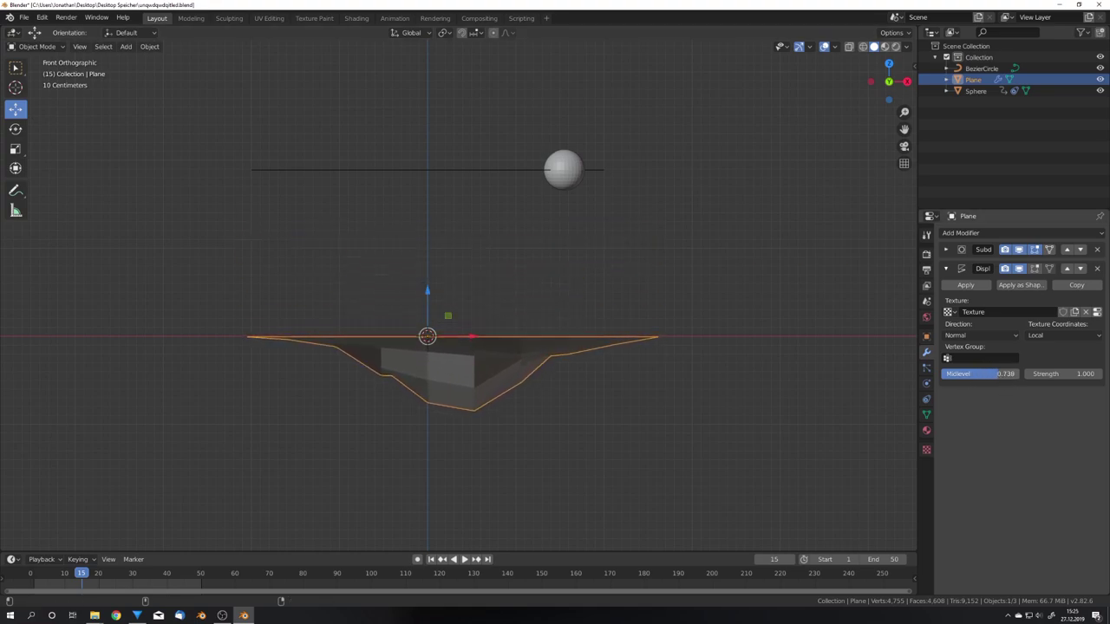
Step: Return to a perspective view and play the animation to check the sunken crater
mouse_move(755, 344)
middle_down()
mouse_move(630, 347)
mouse_move(562, 375)
middle_up()
scroll(611, 322, down, 3)
key(space)
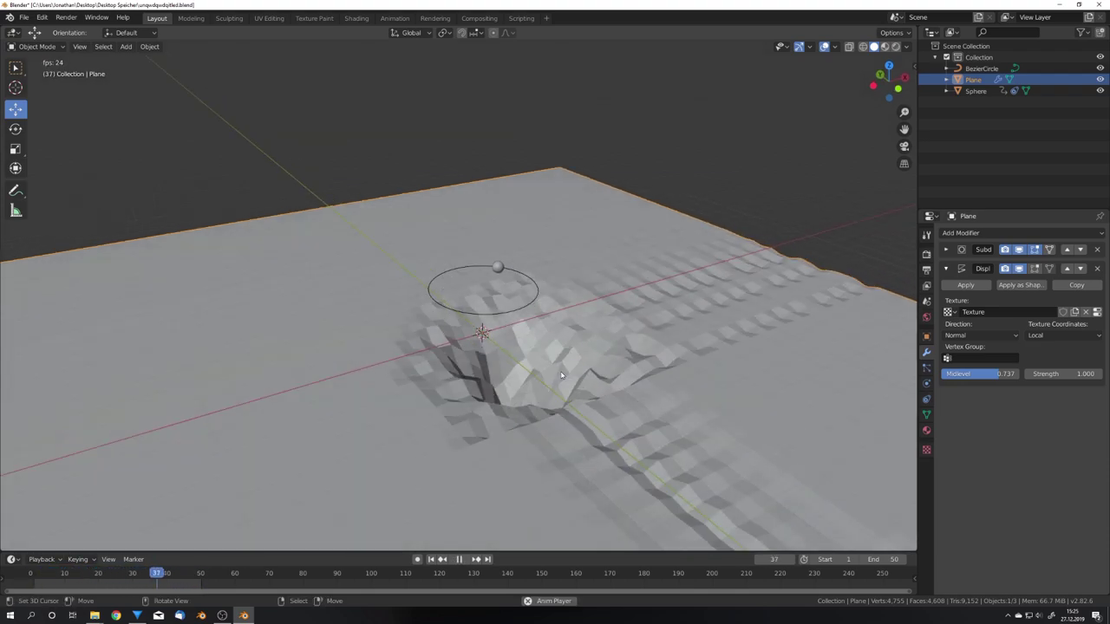
key(space)
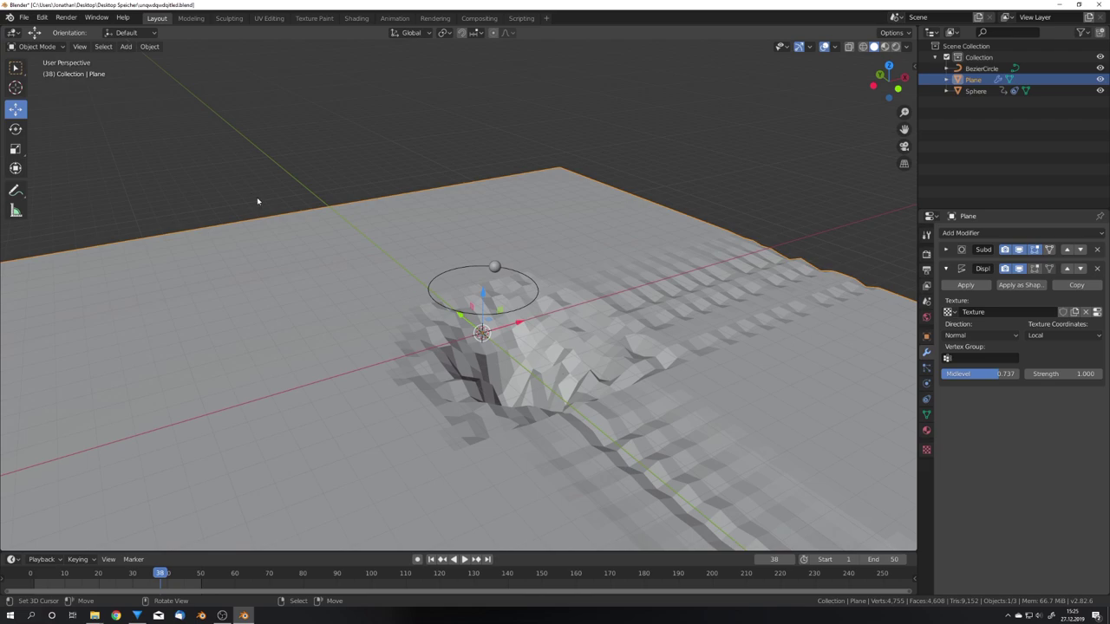